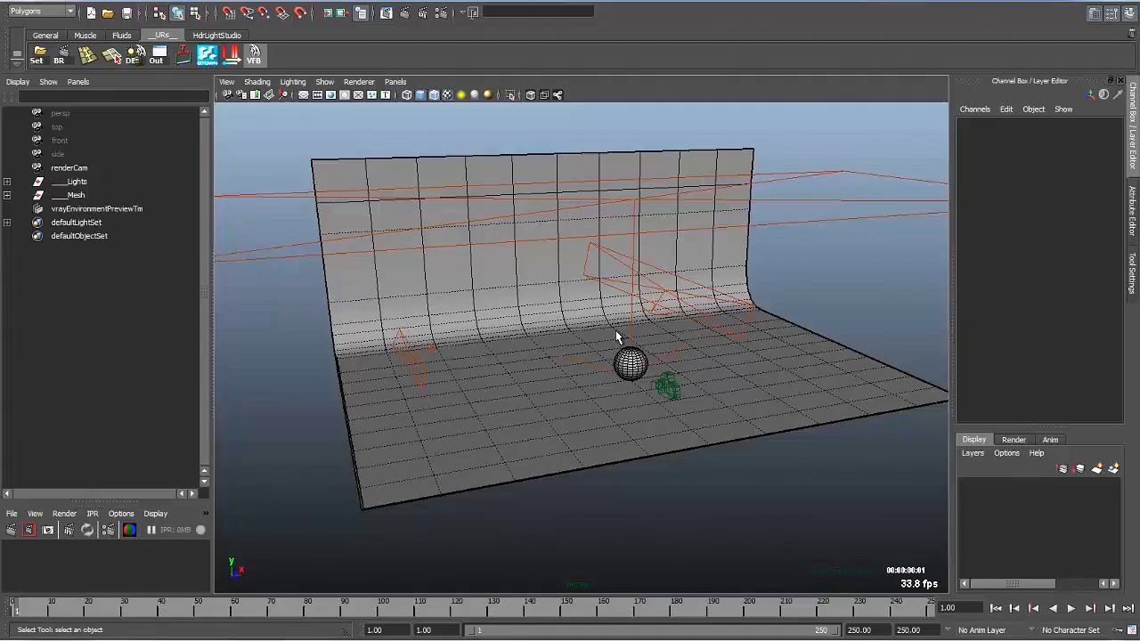
Orbit around the studio set and select the curved Photo_Wall backdrop mesh
alt+drag(612, 335, 664, 308)
scroll(713, 315, up, 5)
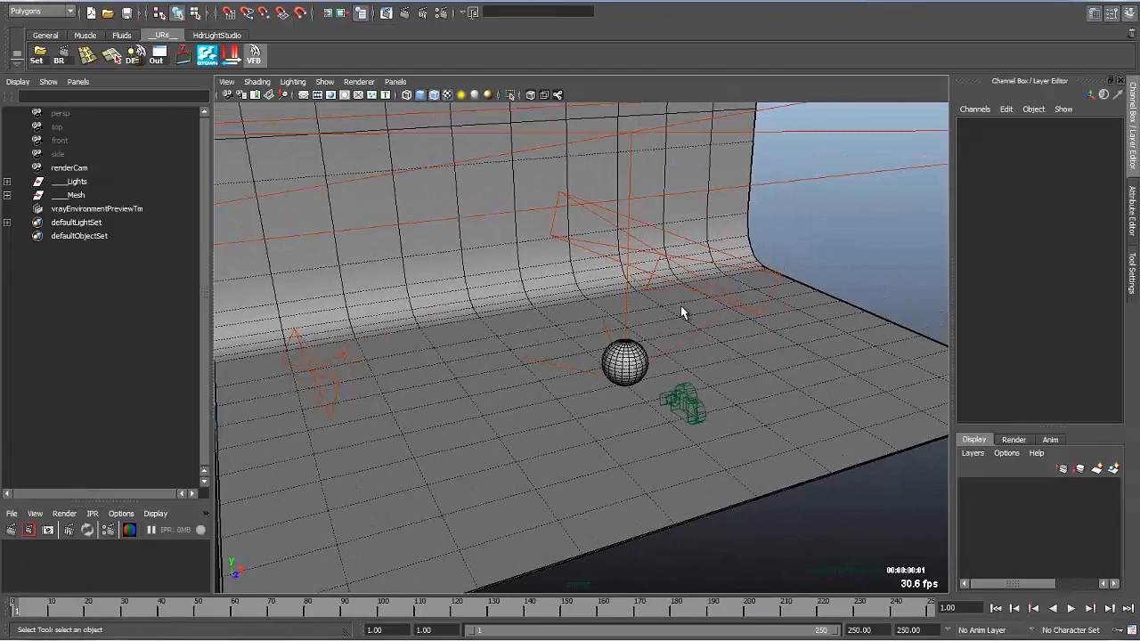
alt+right_drag(684, 306, 682, 270)
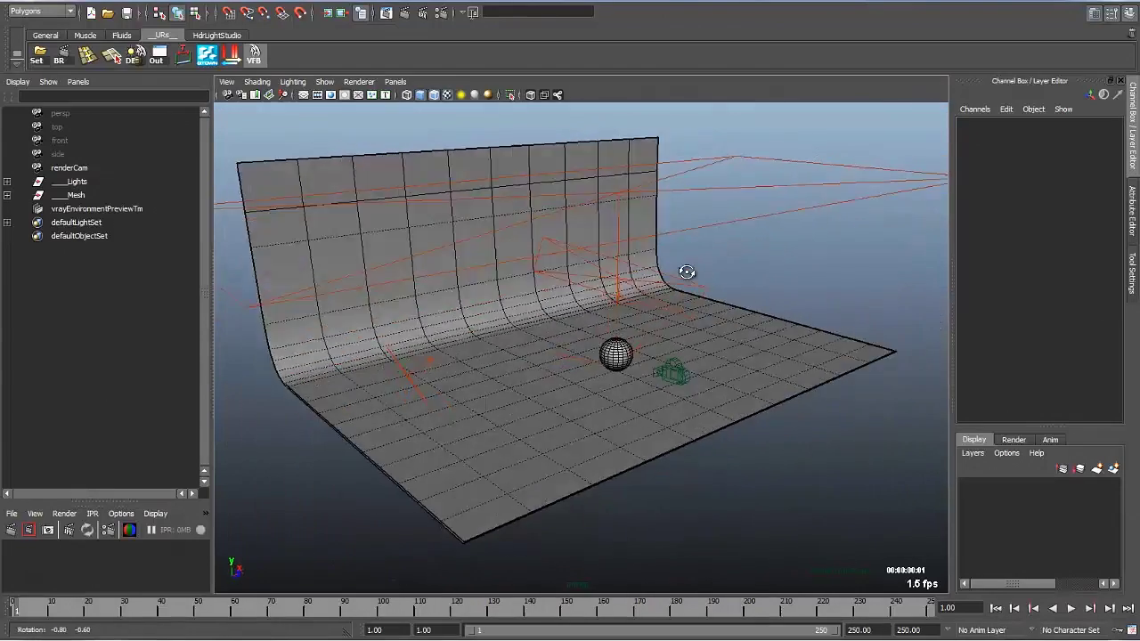
alt+drag(683, 270, 704, 281)
alt+drag(684, 326, 466, 326)
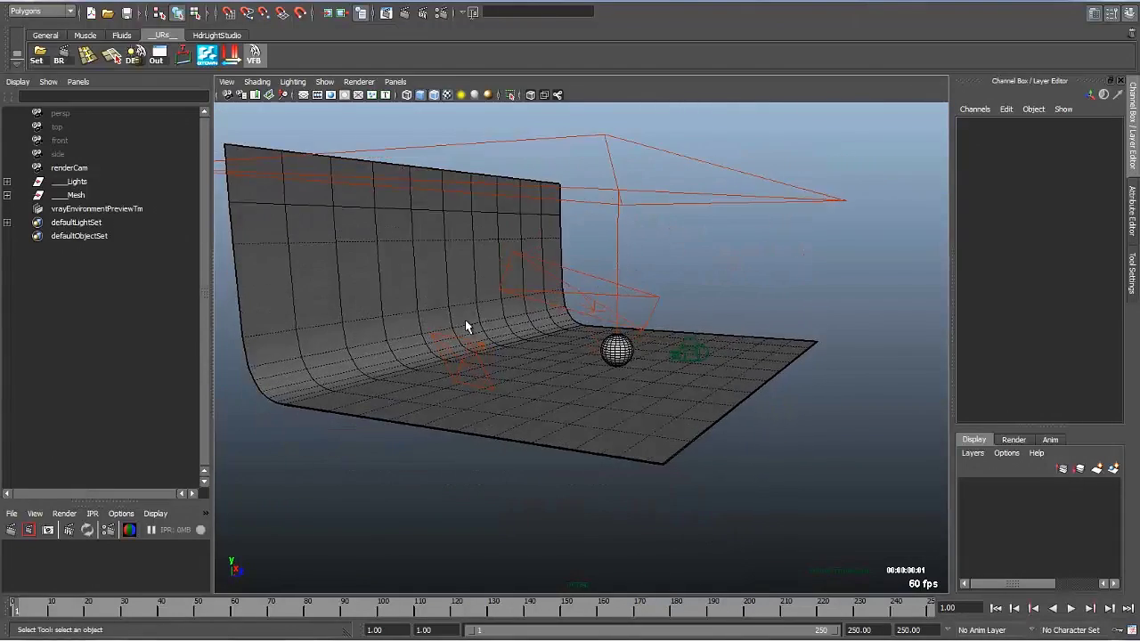
click(434, 252)
alt+drag(453, 257, 507, 270)
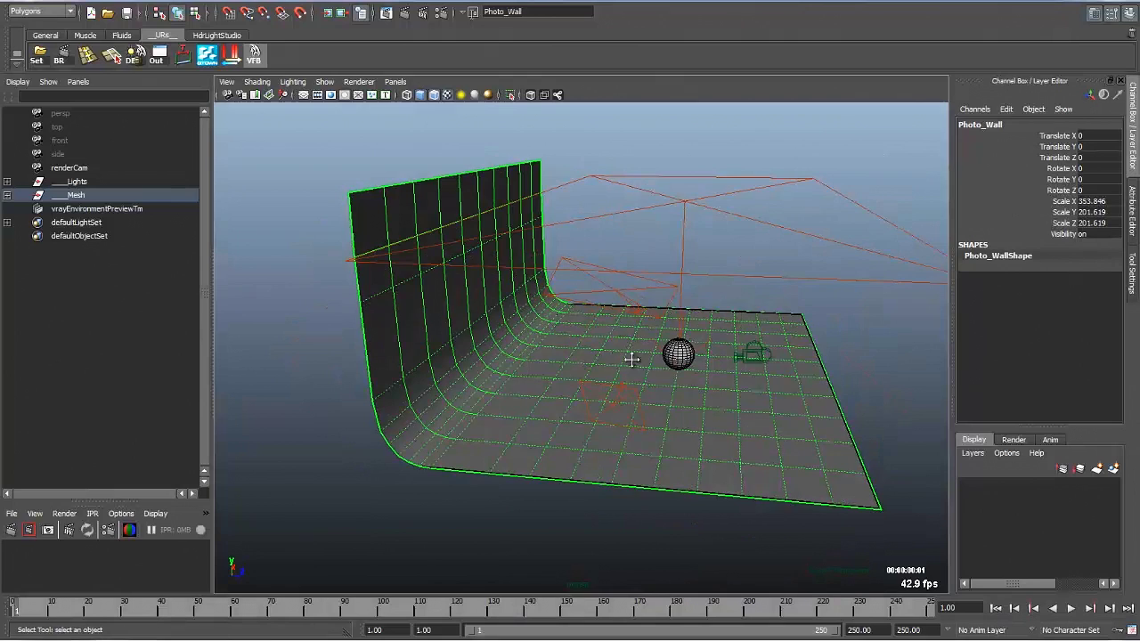
Expand the Mesh group in the Outliner and select Ground_Plane to inspect the floor
alt+drag(632, 356, 662, 294)
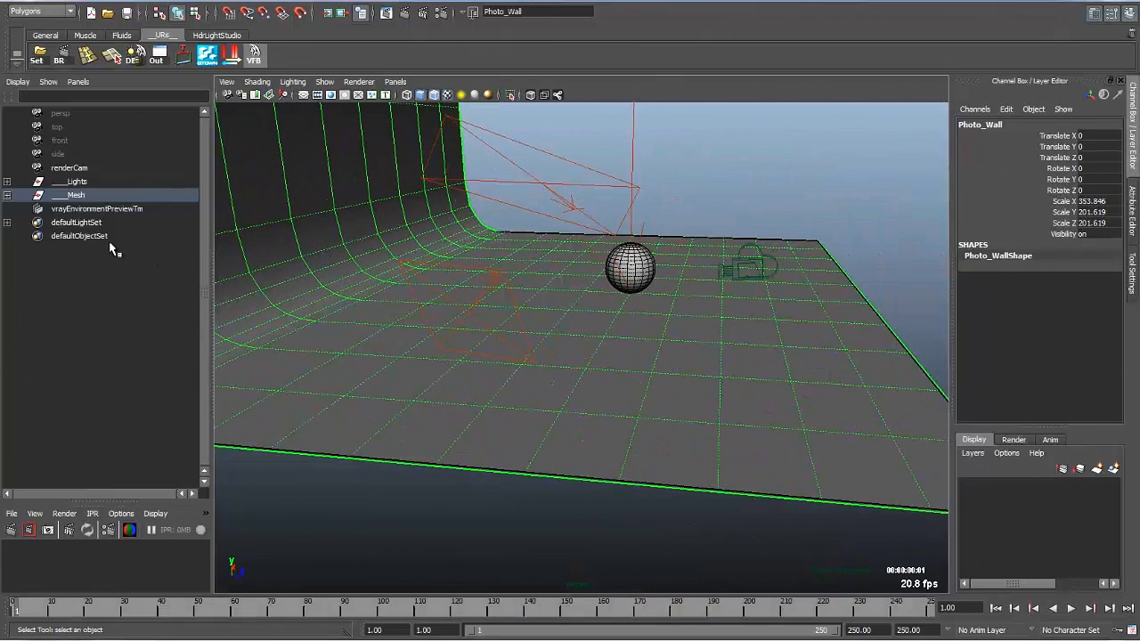
click(7, 194)
click(84, 209)
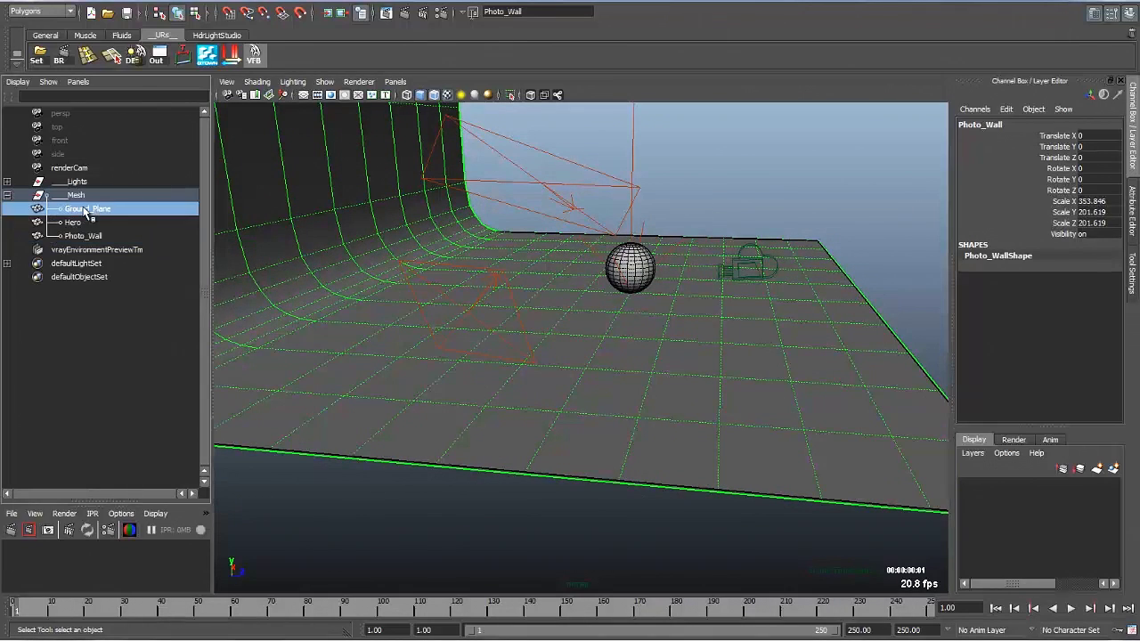
alt+drag(642, 254, 552, 260)
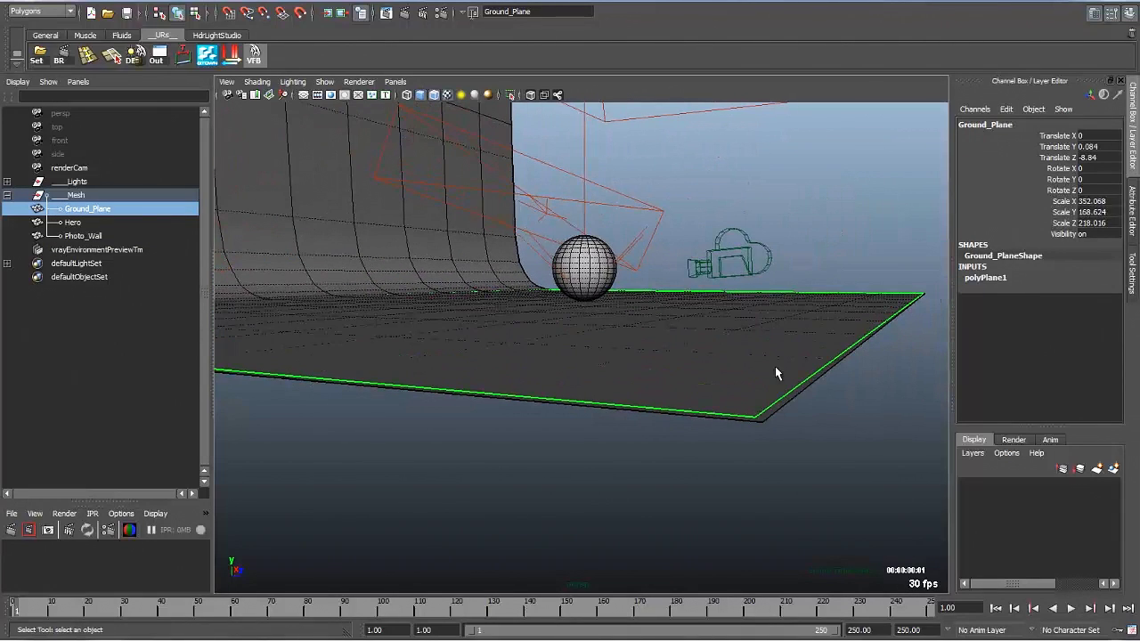
Select and frame the Hero sphere, then select the VRayLightRect3 light
click(73, 222)
key(f)
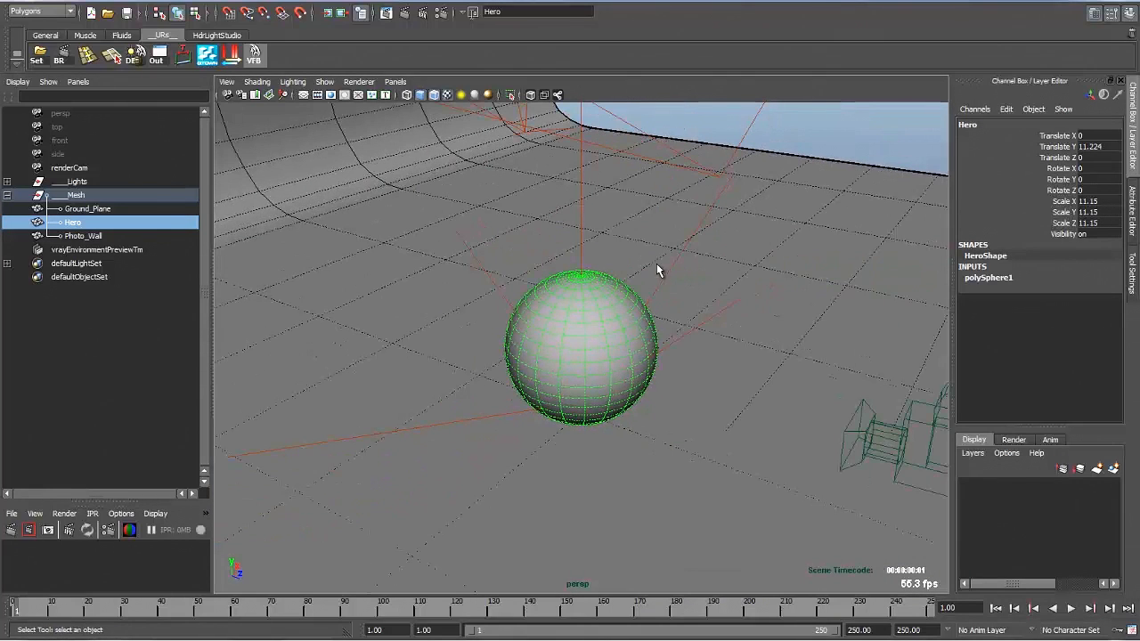
scroll(656, 279, down, 6)
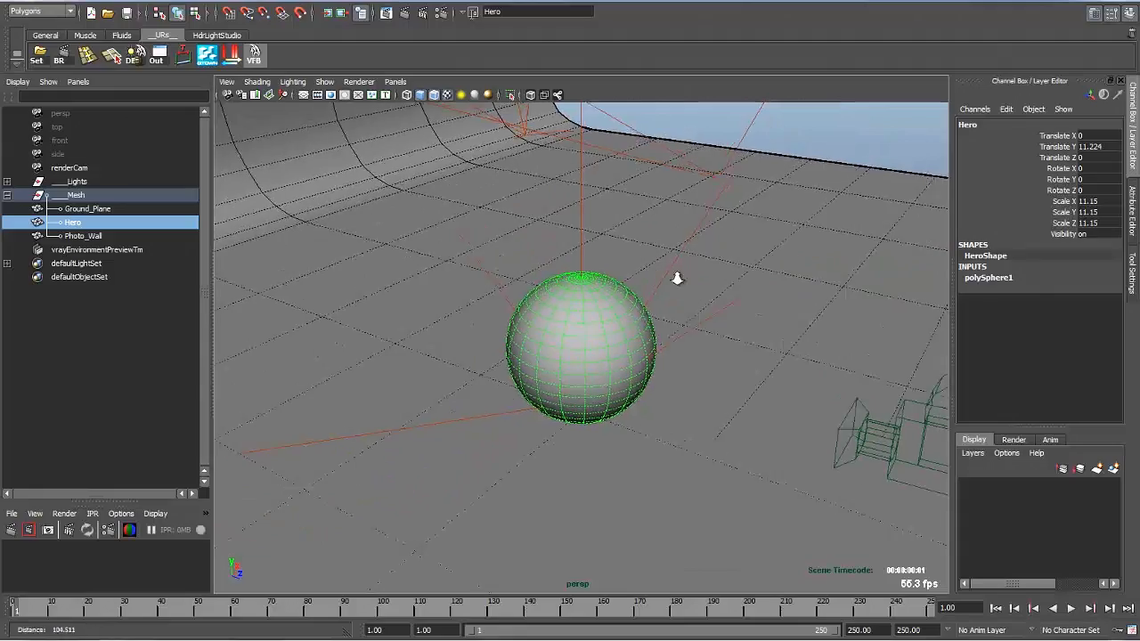
alt+drag(667, 277, 570, 350)
click(538, 300)
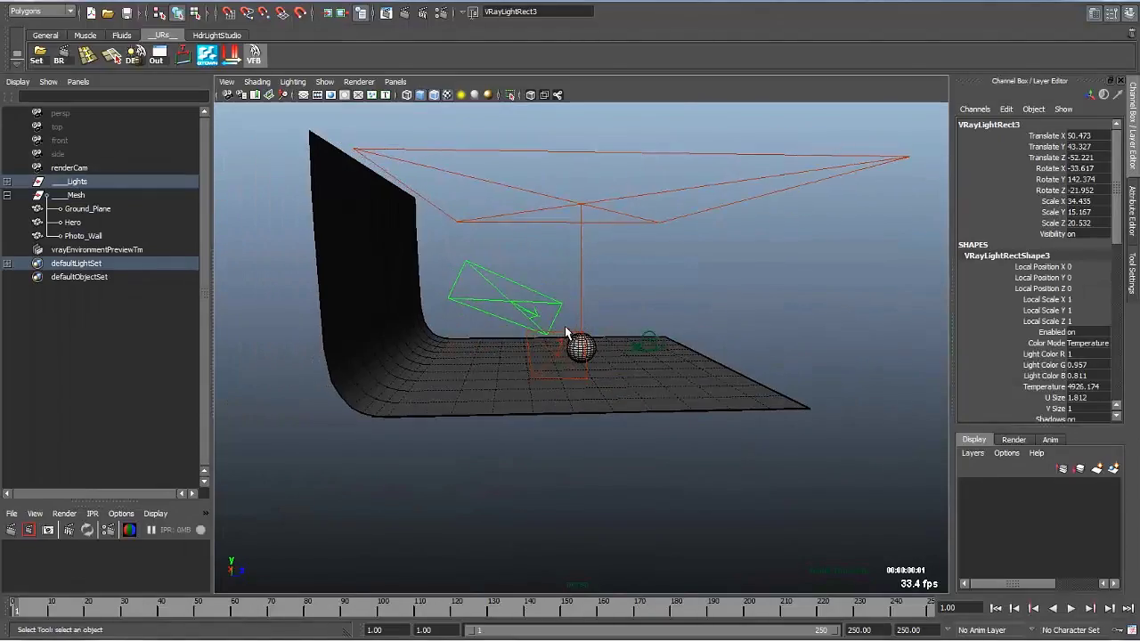
Select the large VRayLightRect1 light and show its attributes
click(567, 333)
alt+drag(632, 310, 654, 252)
click(644, 255)
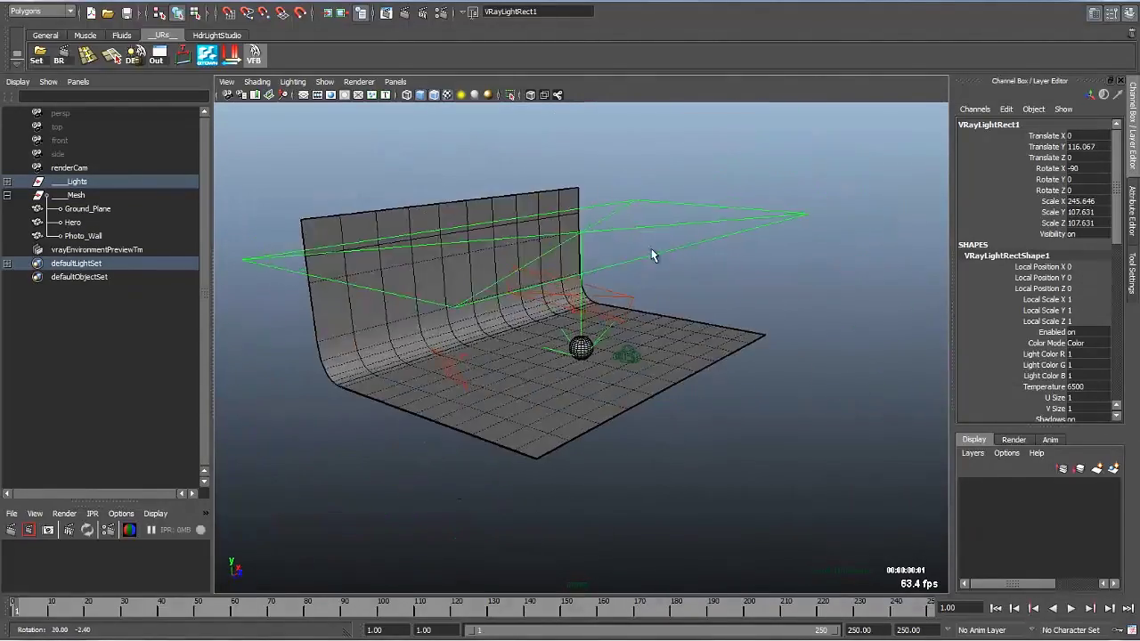
click(1131, 212)
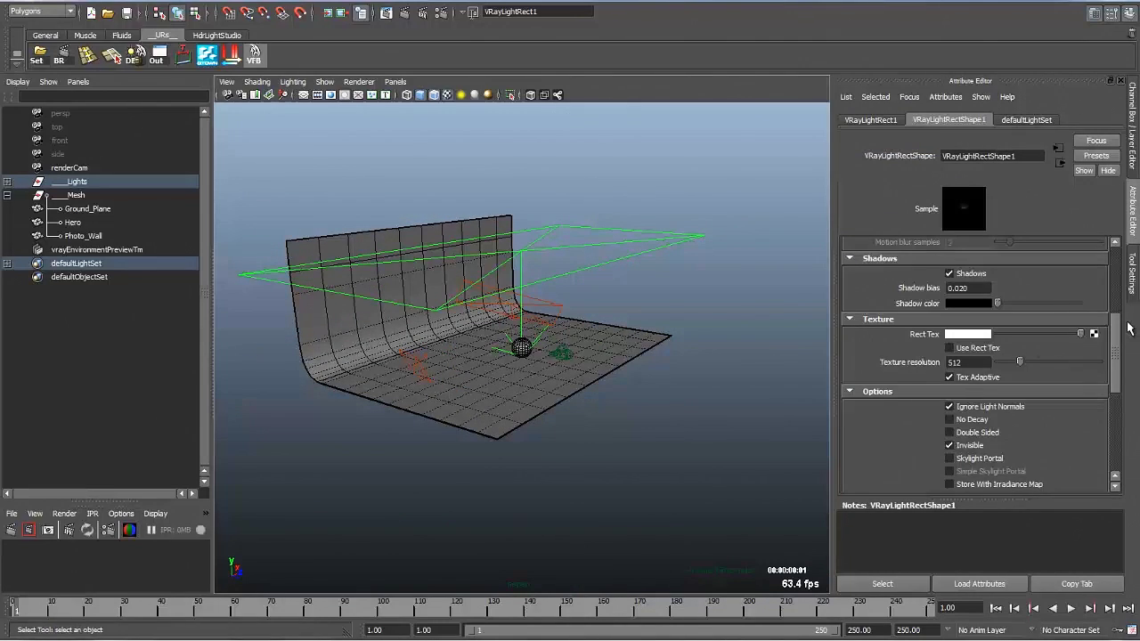
scroll(1020, 325, up, 5)
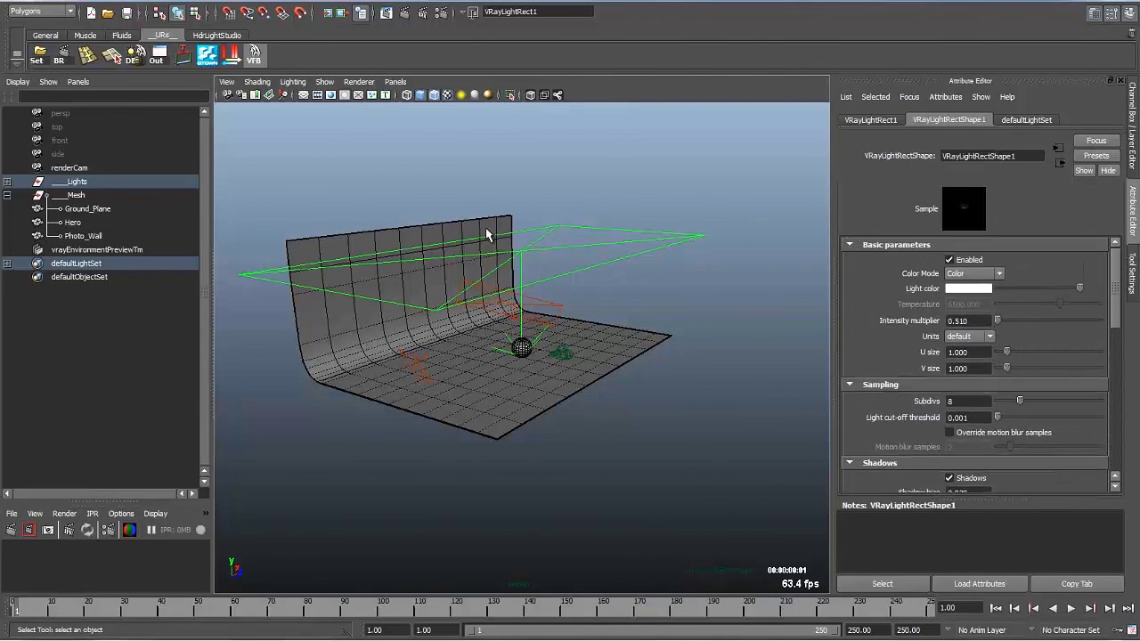
Review the 1280×720 HD 720 render settings, then clear the selection
alt+drag(486, 229, 649, 260)
click(442, 14)
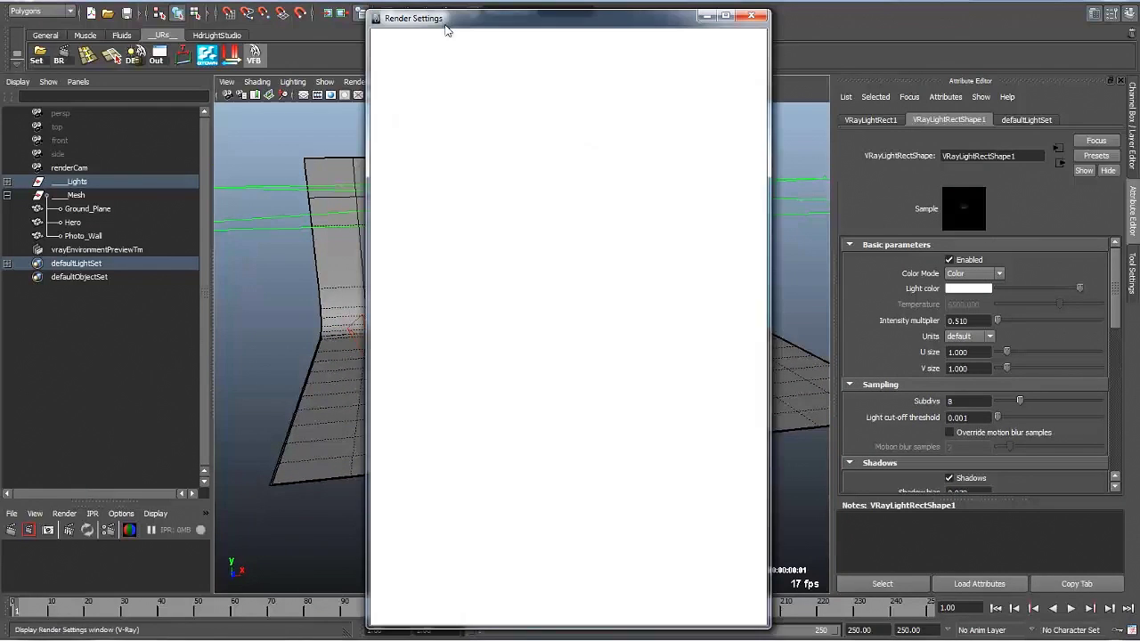
click(751, 15)
click(731, 138)
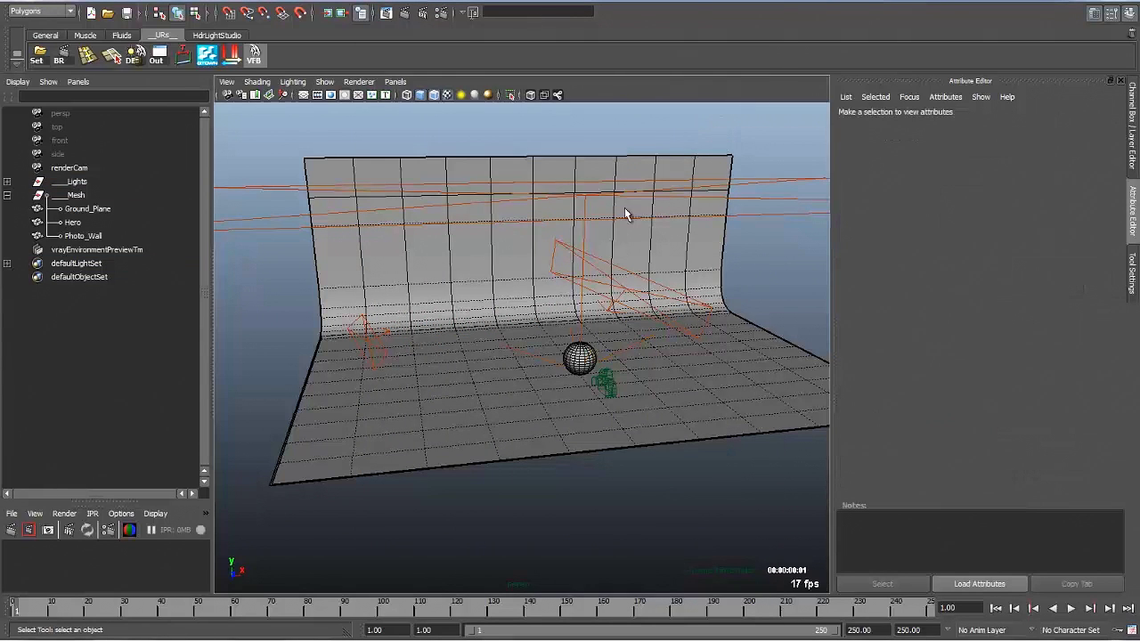
Assign a new VRay Mtl to the Hero sphere
click(565, 360)
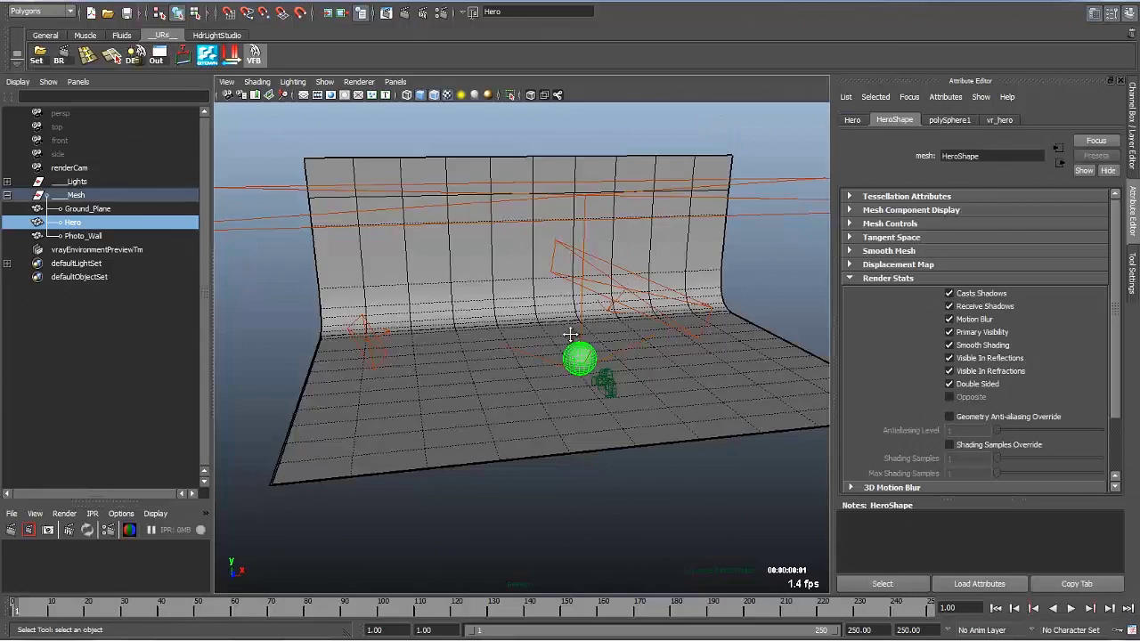
alt+drag(571, 347, 605, 289)
right_click(605, 289)
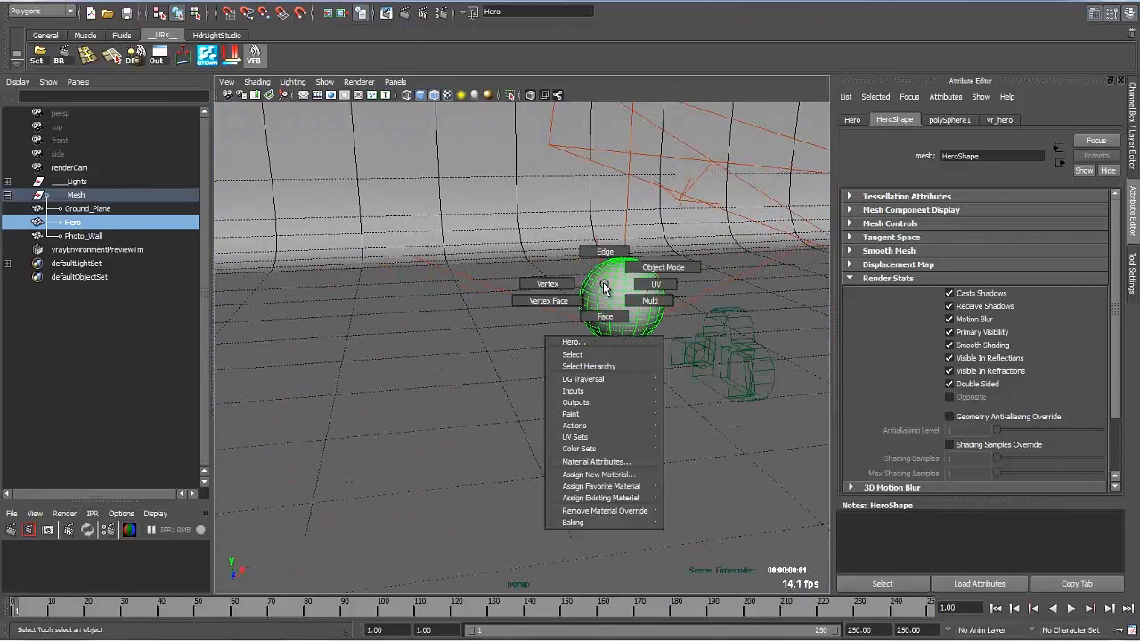
click(598, 474)
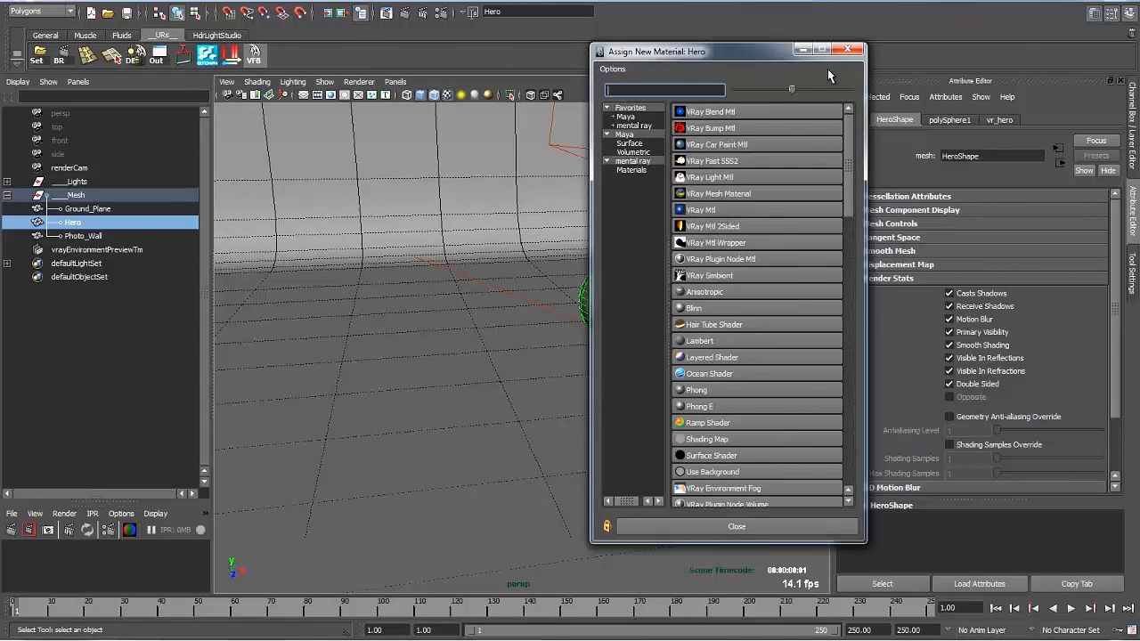
click(848, 51)
Inspect the vr_hero material's parameters in the Attribute Editor
click(995, 121)
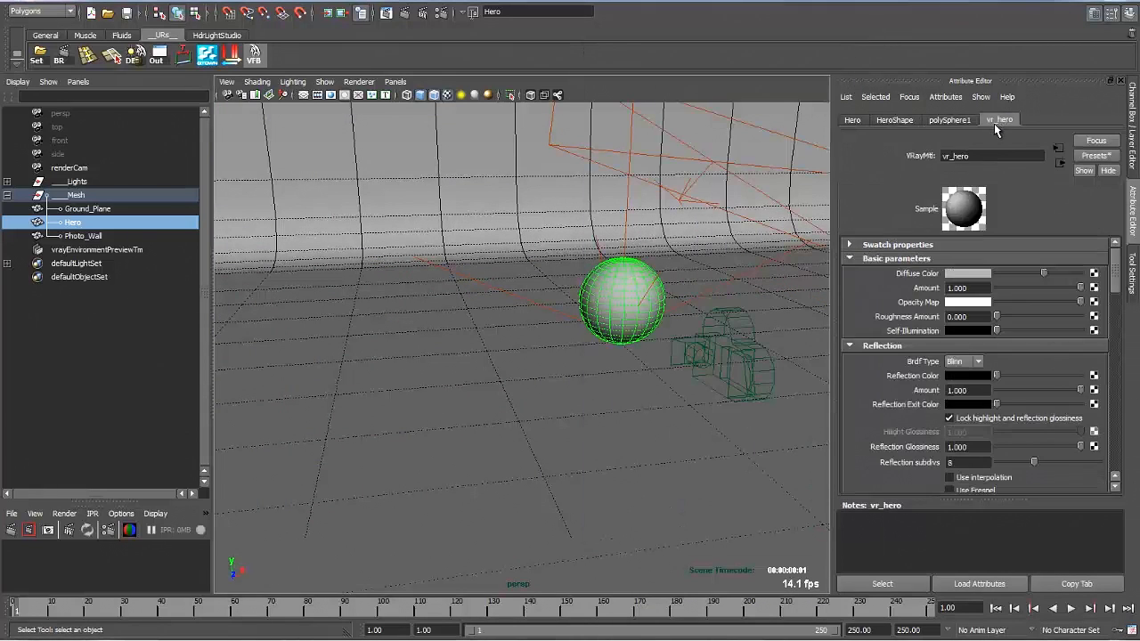
click(998, 160)
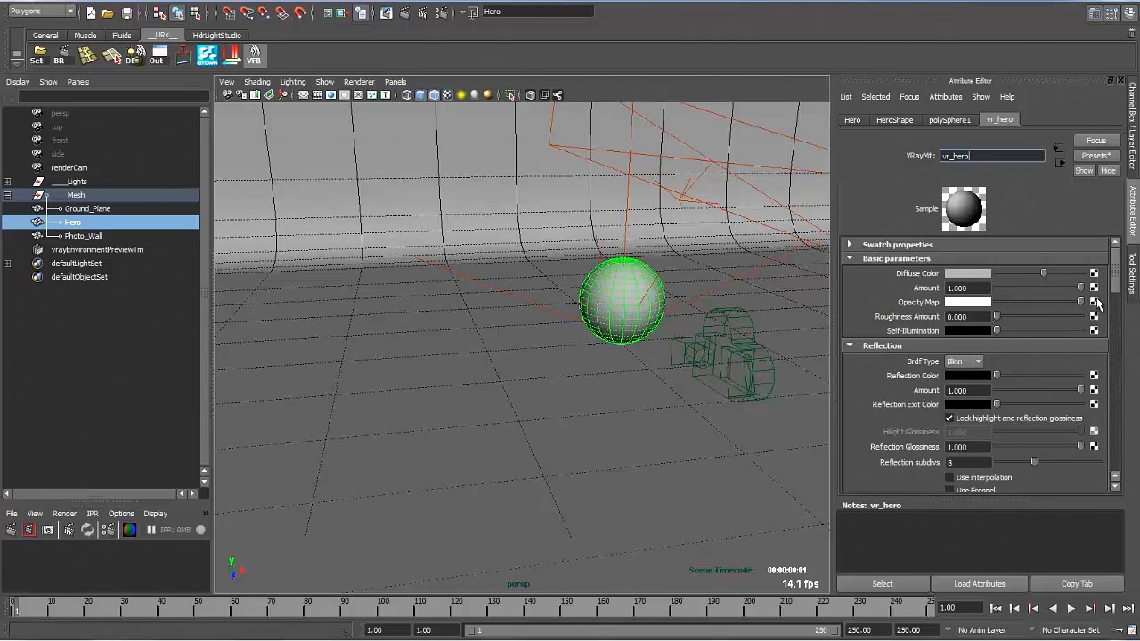
scroll(1110, 307, down, 3)
scroll(1109, 307, down, 1)
scroll(1115, 285, up, 4)
alt+drag(637, 321, 588, 294)
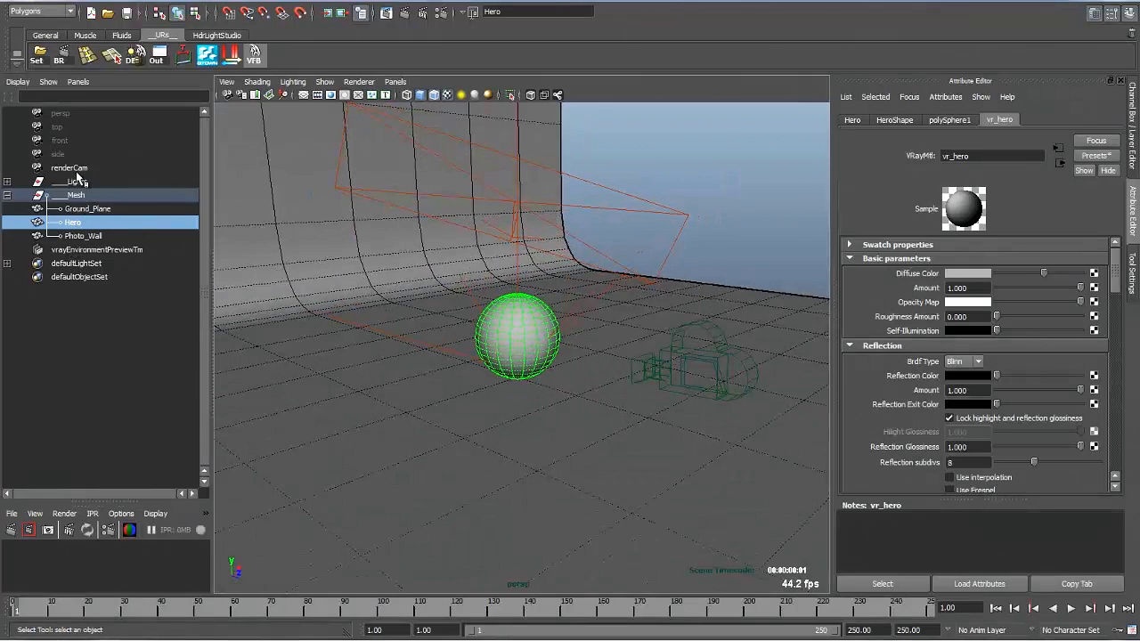
Check the sphere's framing through renderCam with Resolution Gate, then return to persp
middle_drag(78, 169, 216, 174)
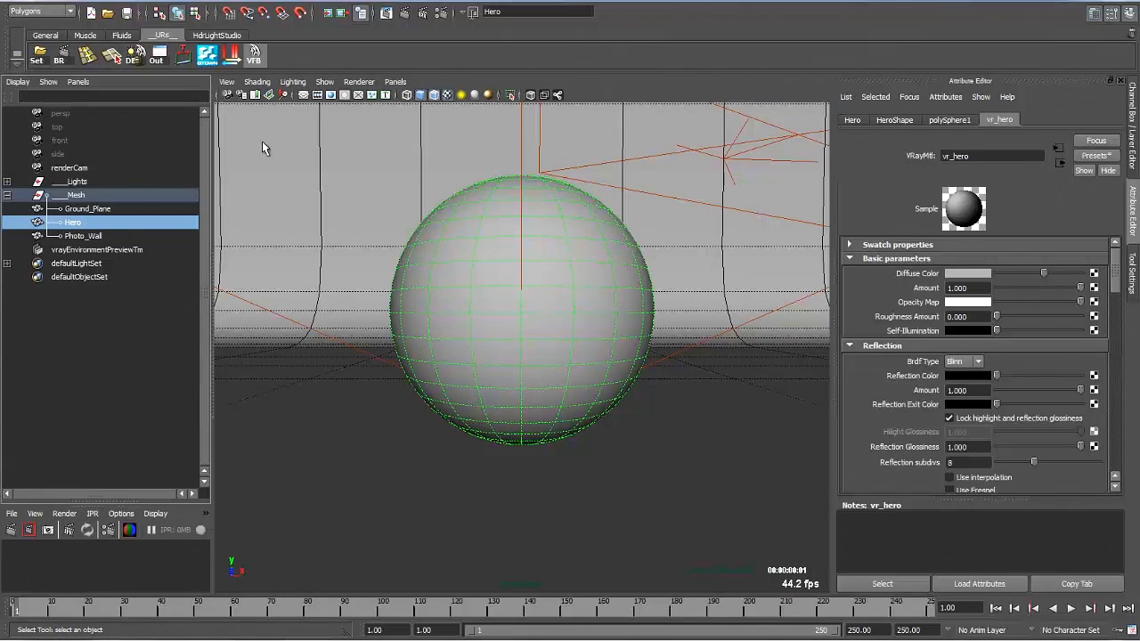
click(330, 96)
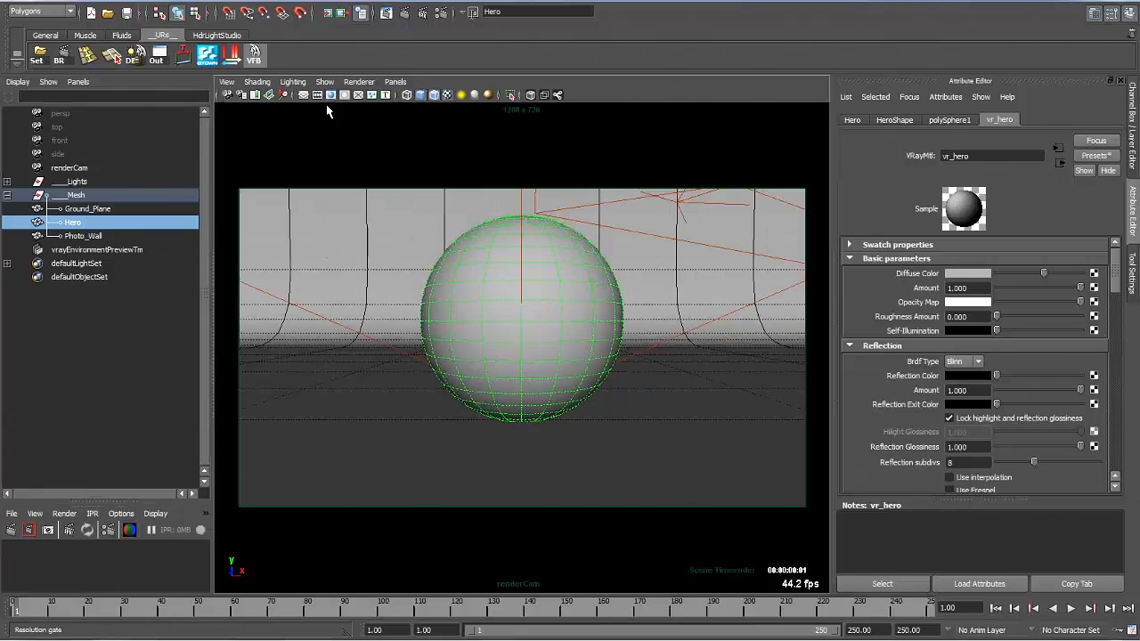
key(space)
drag(376, 288, 371, 275)
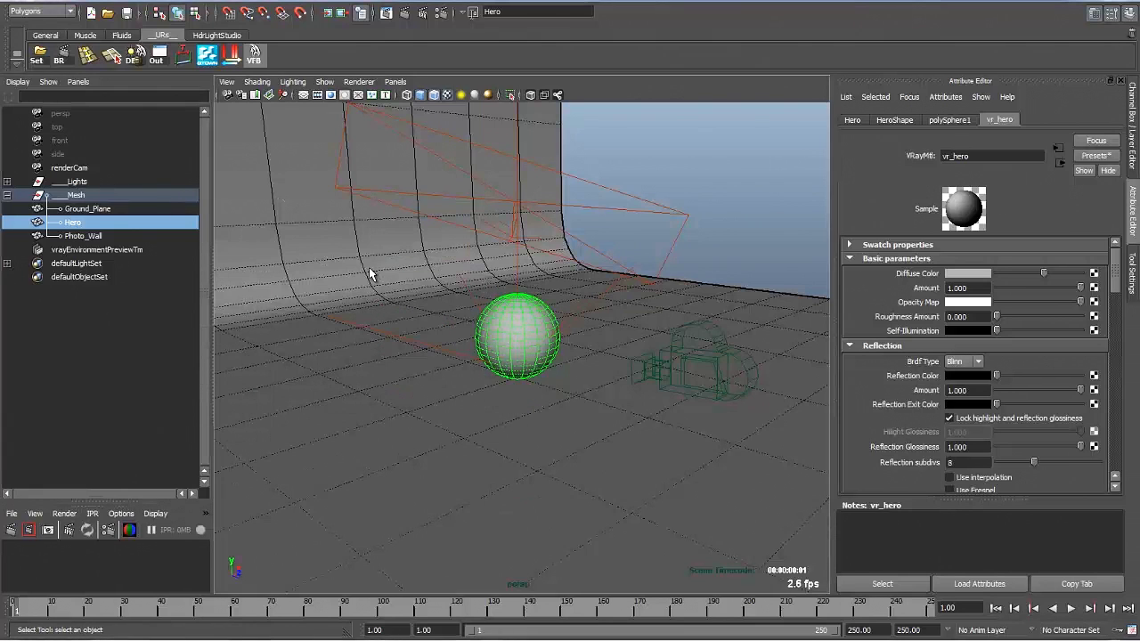
click(129, 530)
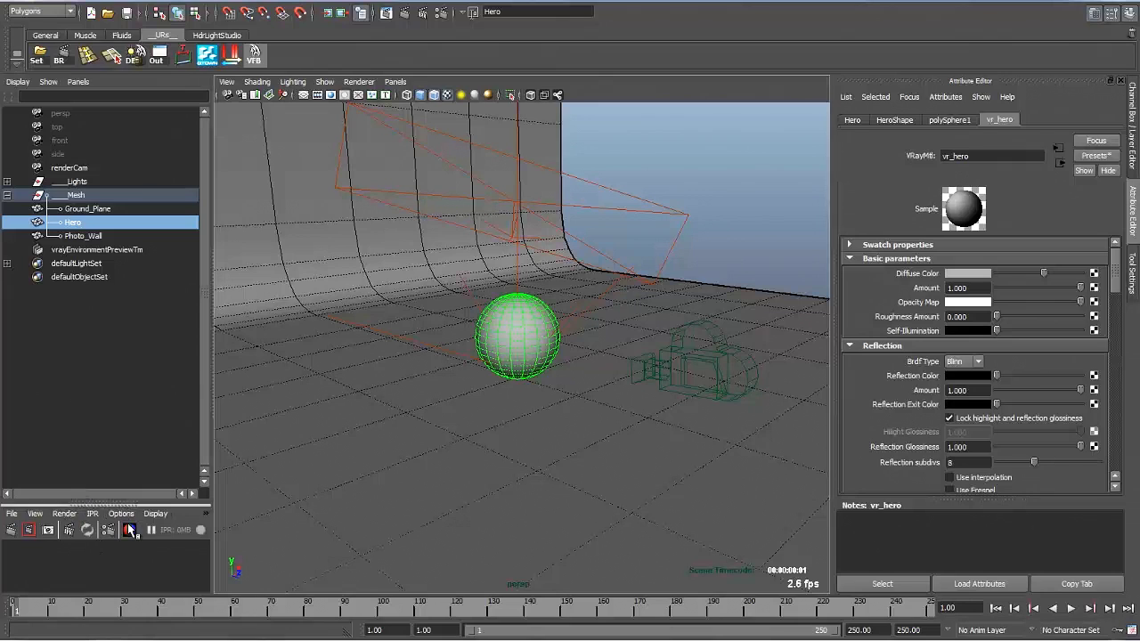
Start an interactive render through renderCam and move the render window aside
right_click(71, 533)
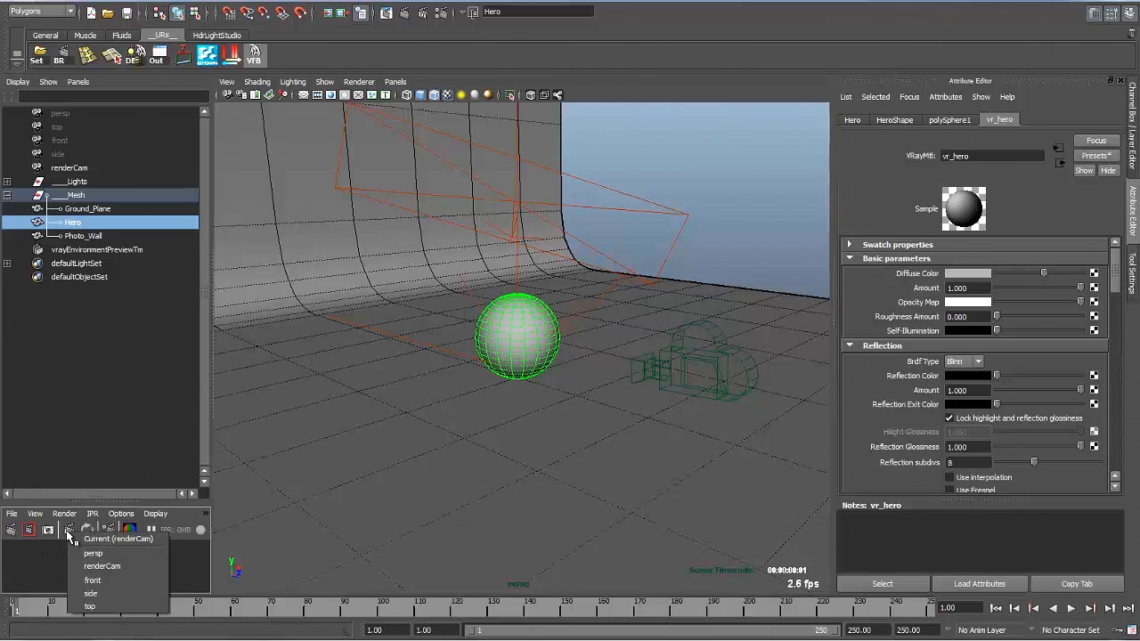
click(138, 547)
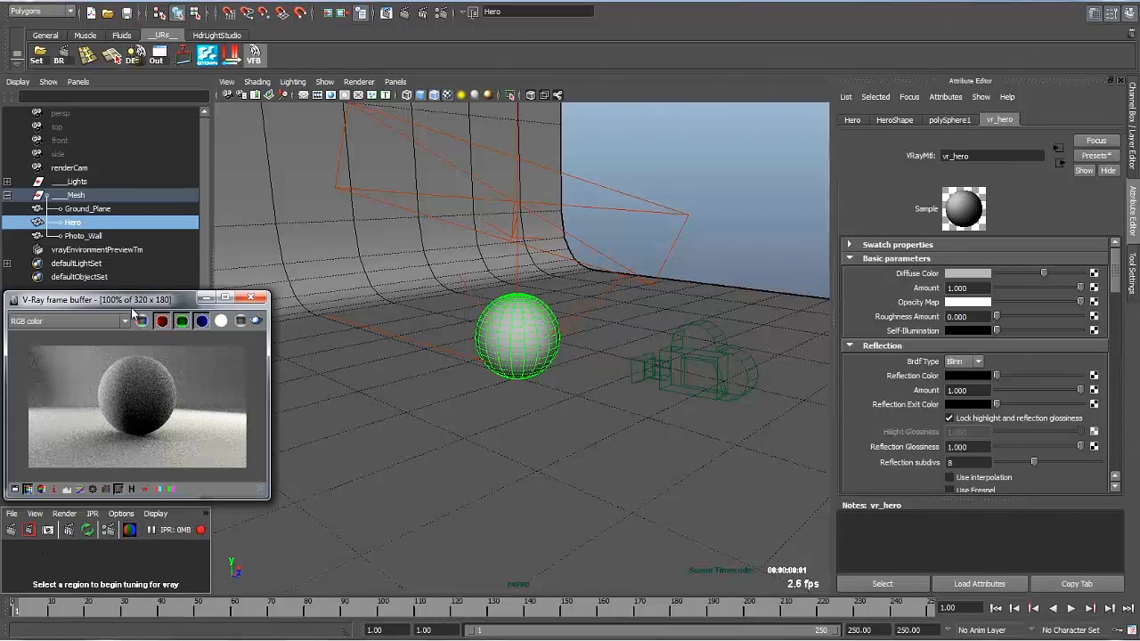
drag(138, 303, 338, 243)
drag(415, 220, 238, 365)
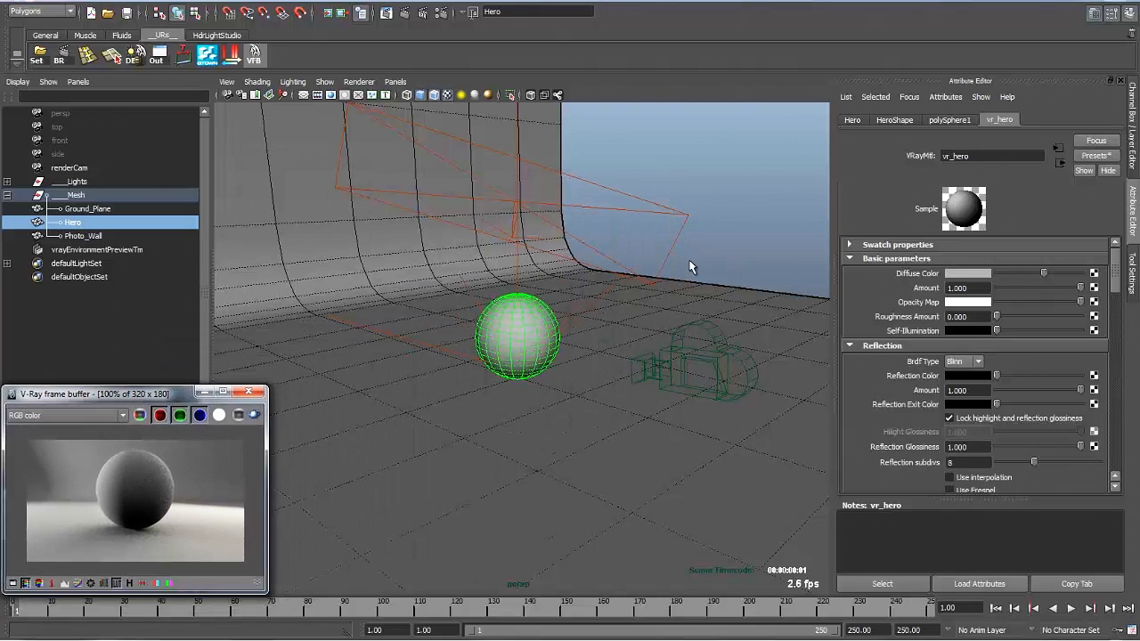
Sweep vr_hero's diffuse hue from green through cyan, blue and purple to orange
alt+right_drag(692, 259, 820, 292)
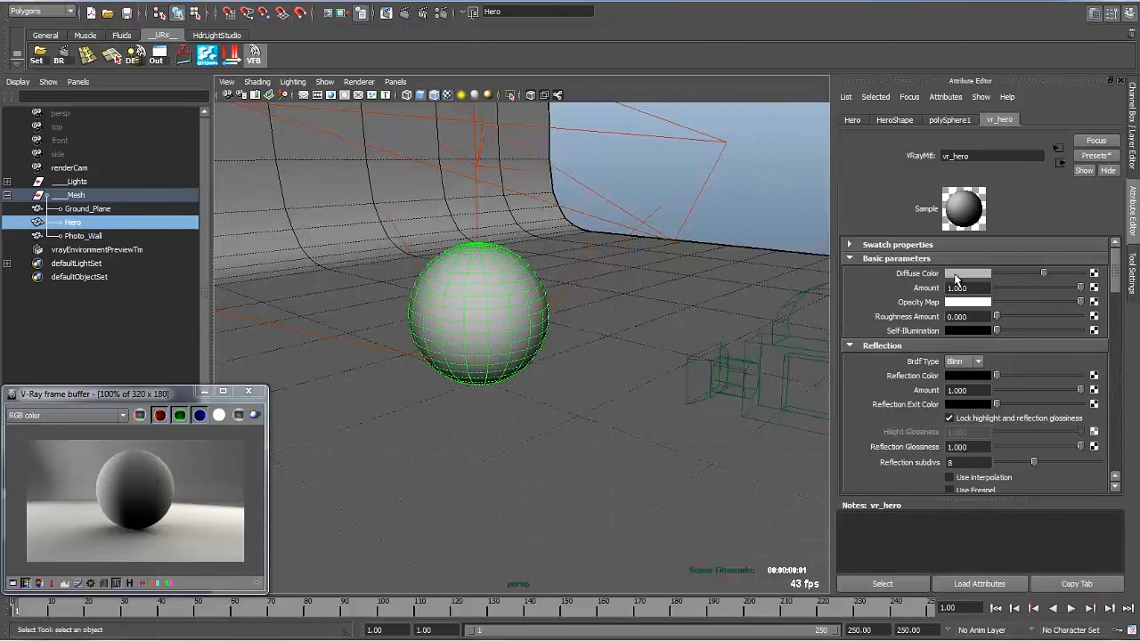
click(957, 273)
drag(886, 292, 1001, 309)
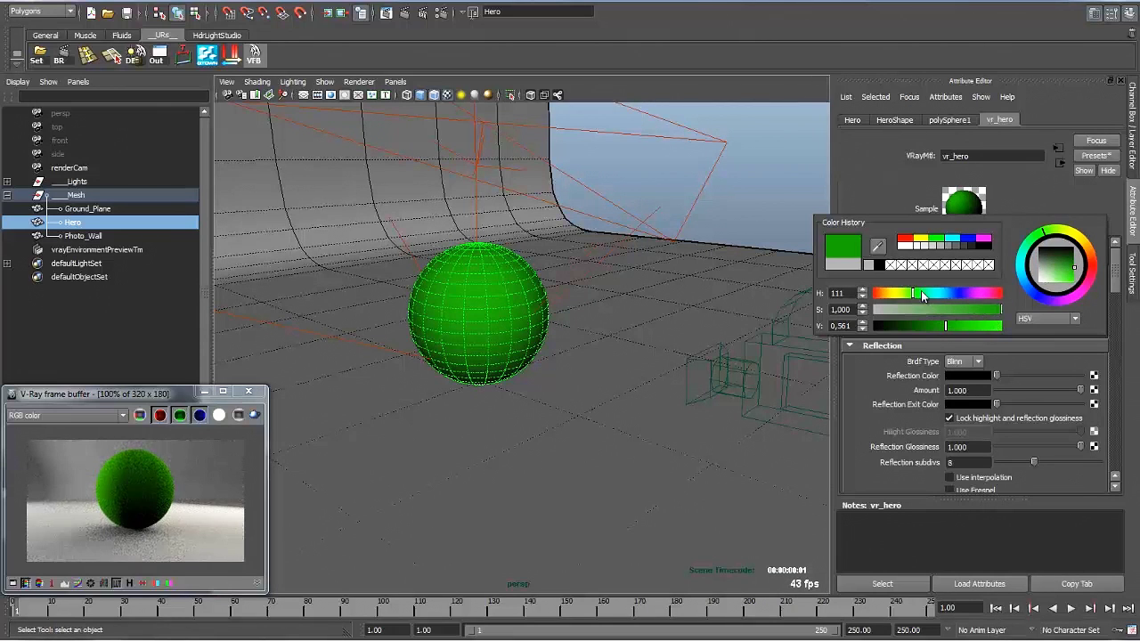
mouse_move(921, 290)
mouse_down()
mouse_move(975, 295)
mouse_move(934, 301)
mouse_up()
click(967, 272)
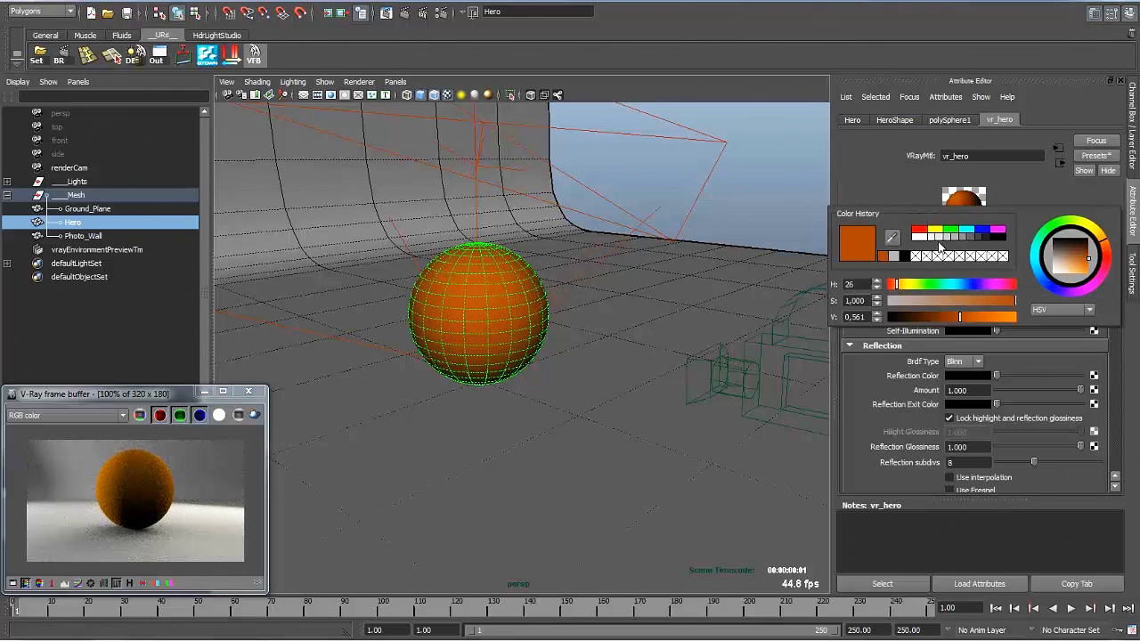
Reset vr_hero's diffuse to grey, review the V-Ray settings, and set reflection colour to white
click(960, 237)
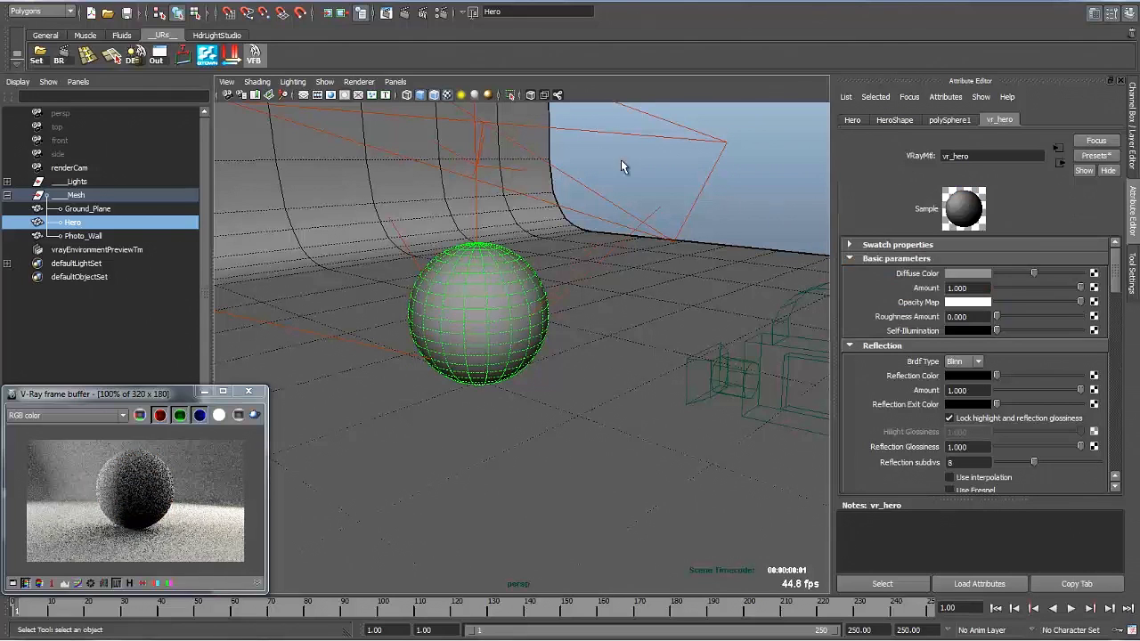
click(441, 14)
click(452, 92)
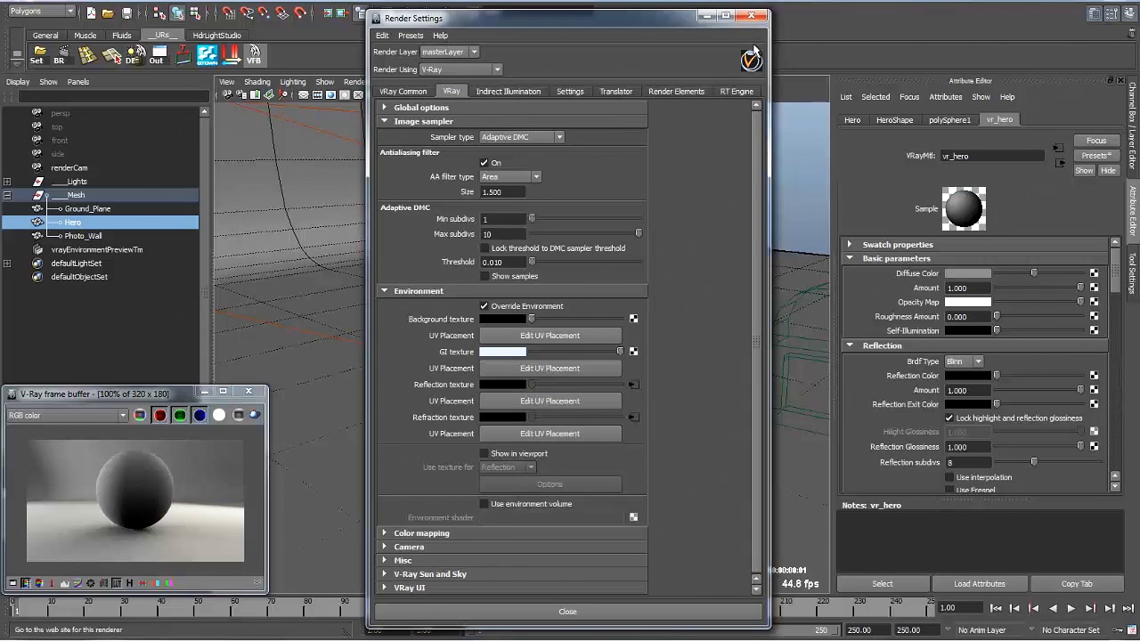
click(752, 16)
drag(996, 376, 1081, 376)
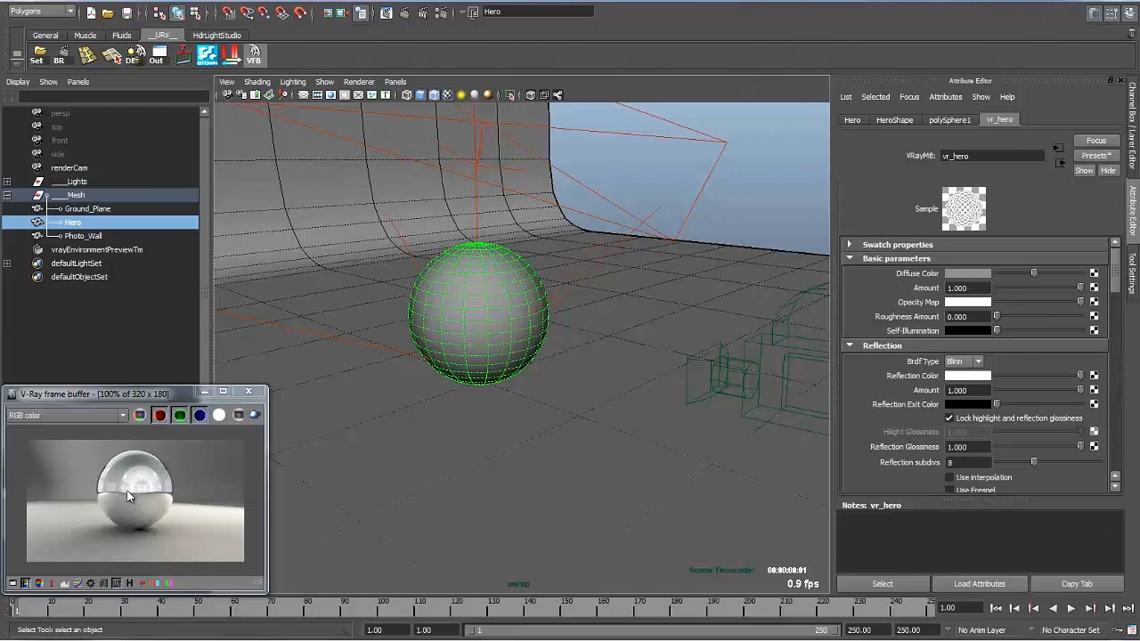
Set vr_hero's reflection colour back to black and compare the frame buffer with sRGB/LUT toggled
drag(1081, 376, 997, 376)
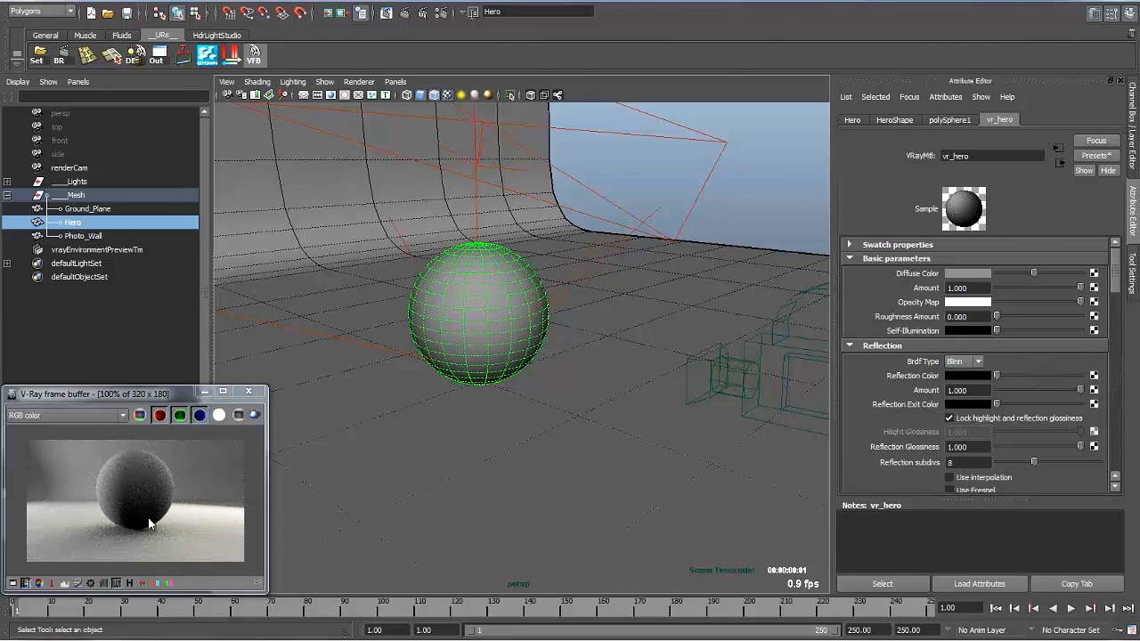
click(115, 584)
click(103, 584)
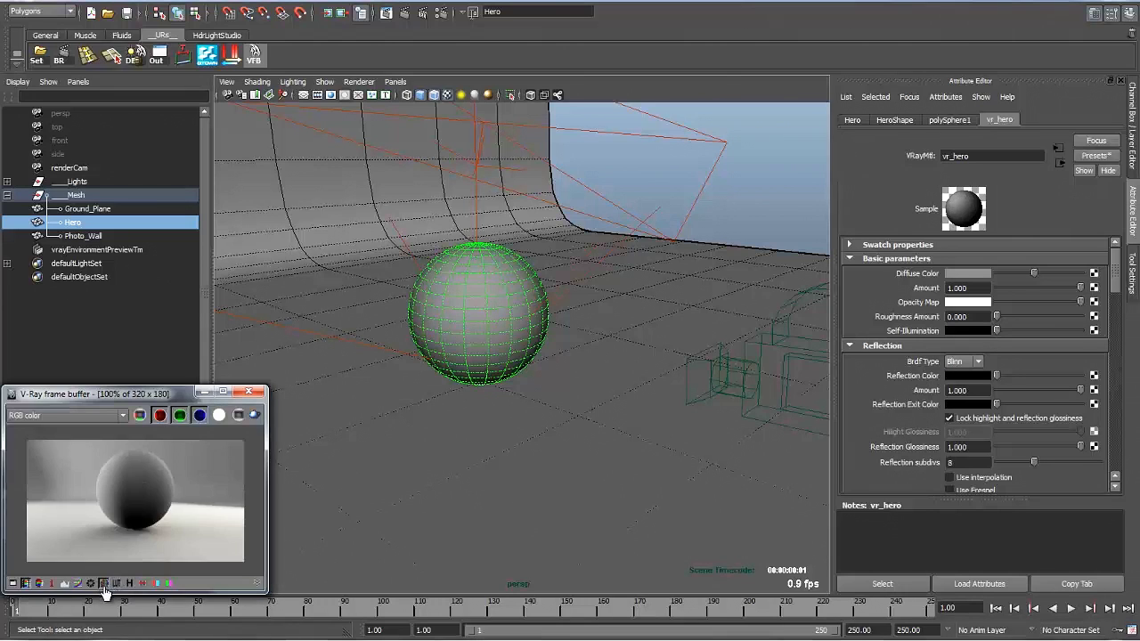
click(103, 584)
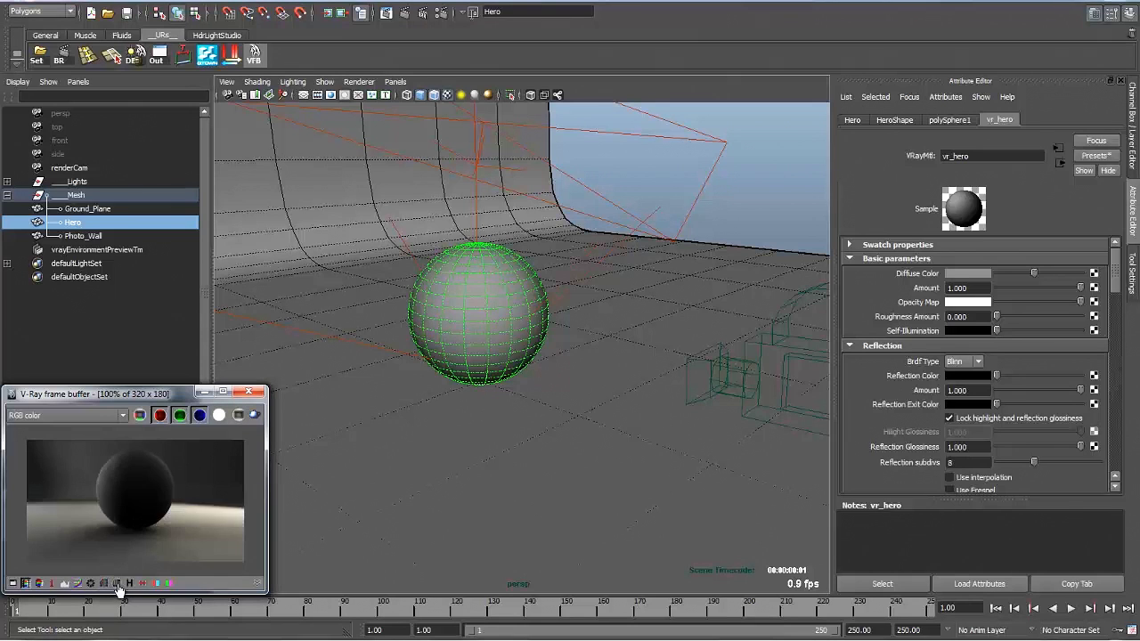
click(114, 584)
click(114, 584)
click(104, 584)
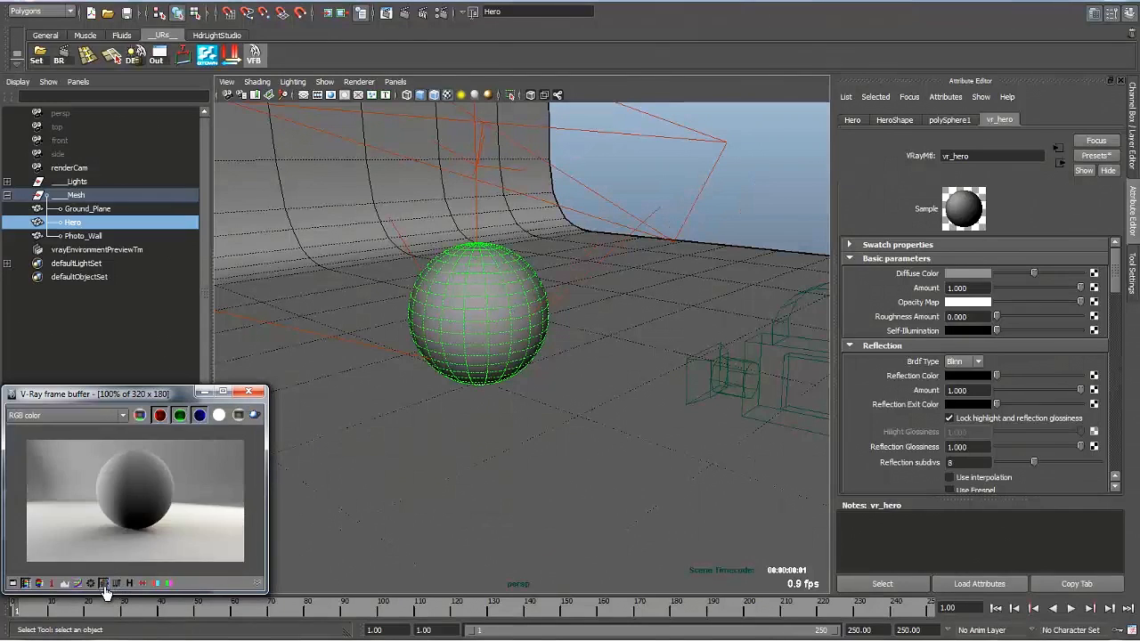
click(116, 584)
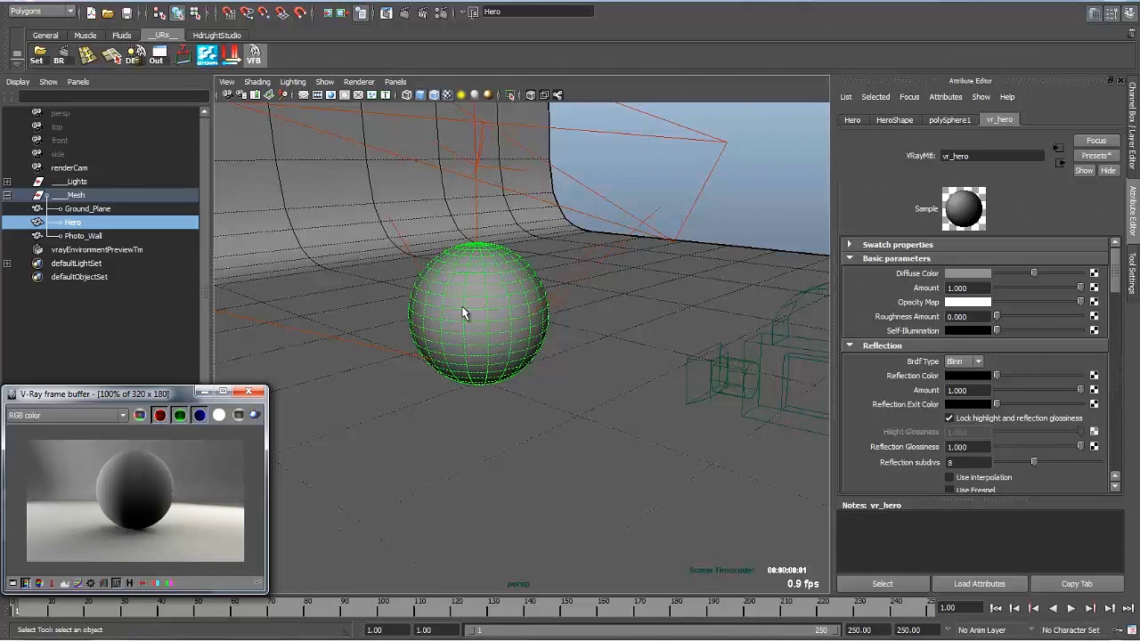
alt+right_drag(466, 316, 584, 331)
key(f)
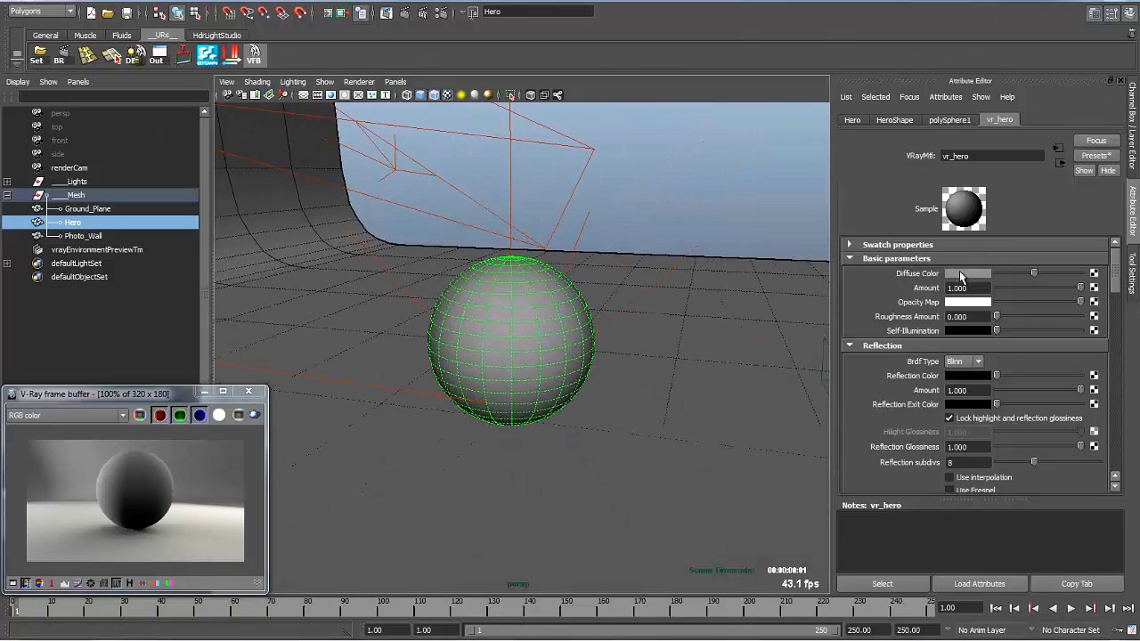
Try red and green from Color History, ending with cyan as vr_hero's diffuse colour
click(959, 275)
click(906, 241)
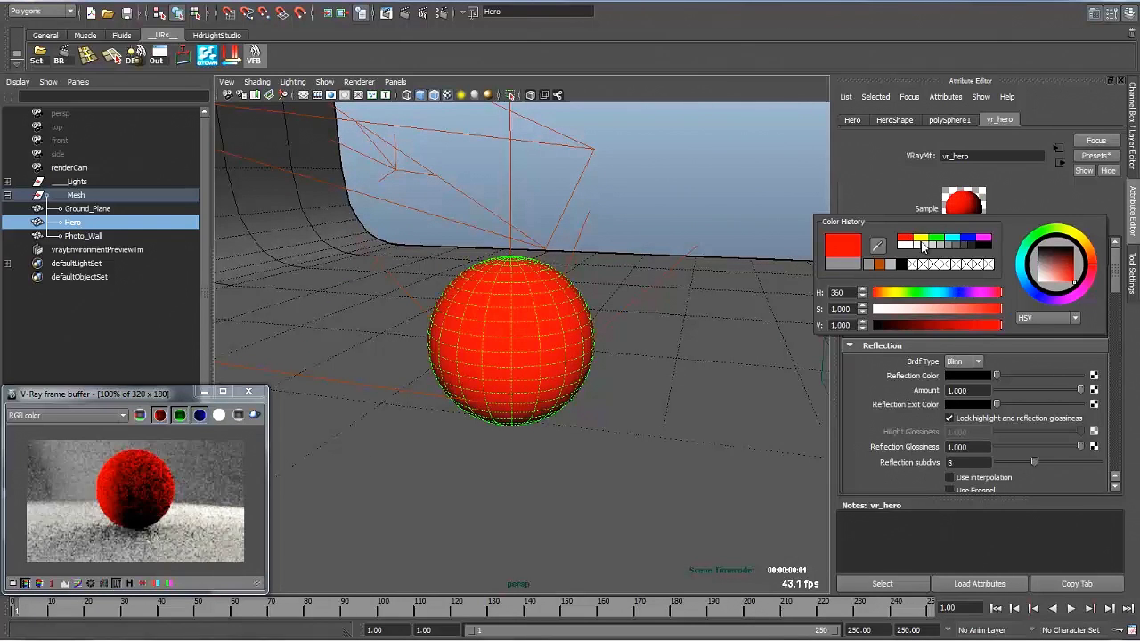
click(937, 239)
click(953, 239)
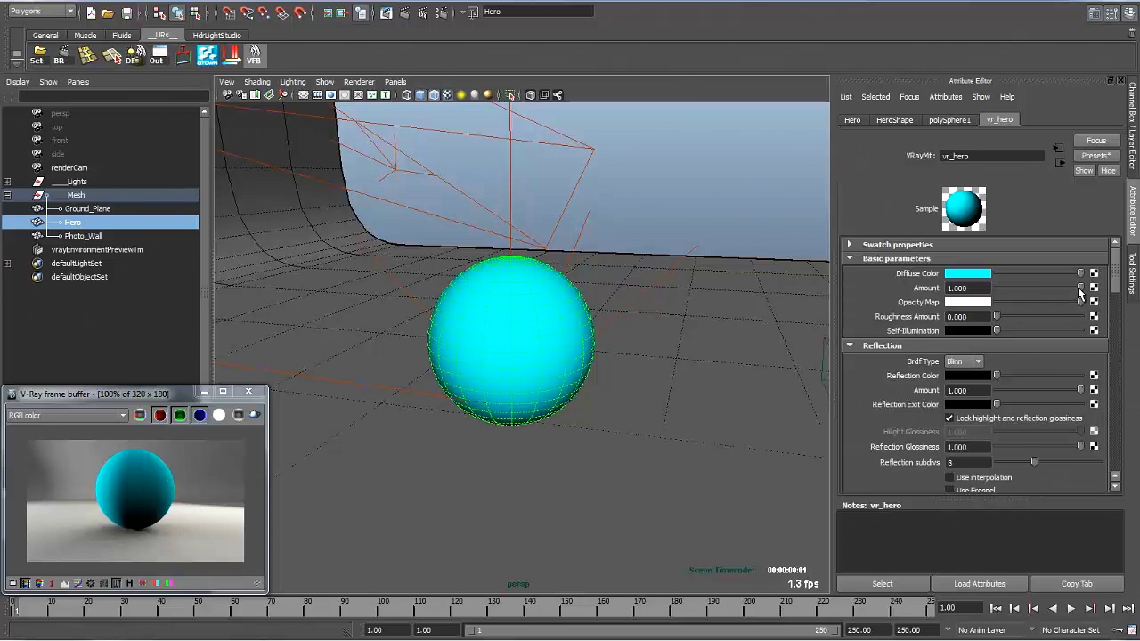
Drop the diffuse Amount to 0, restore it to 1, then set the diffuse colour to red
drag(1079, 289, 950, 287)
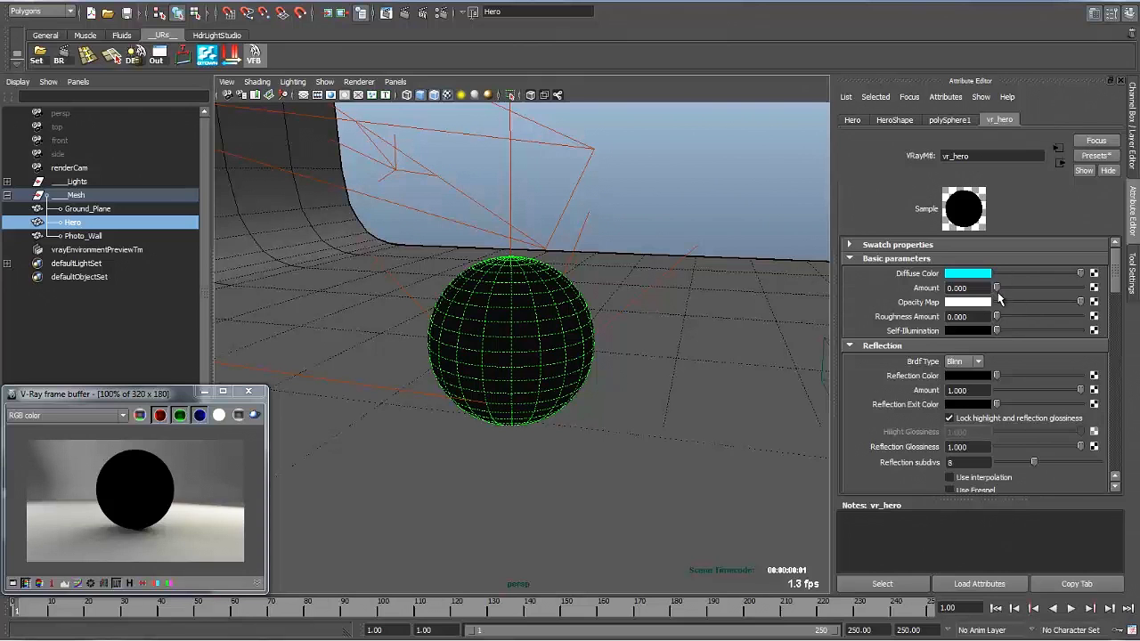
drag(998, 289, 1110, 305)
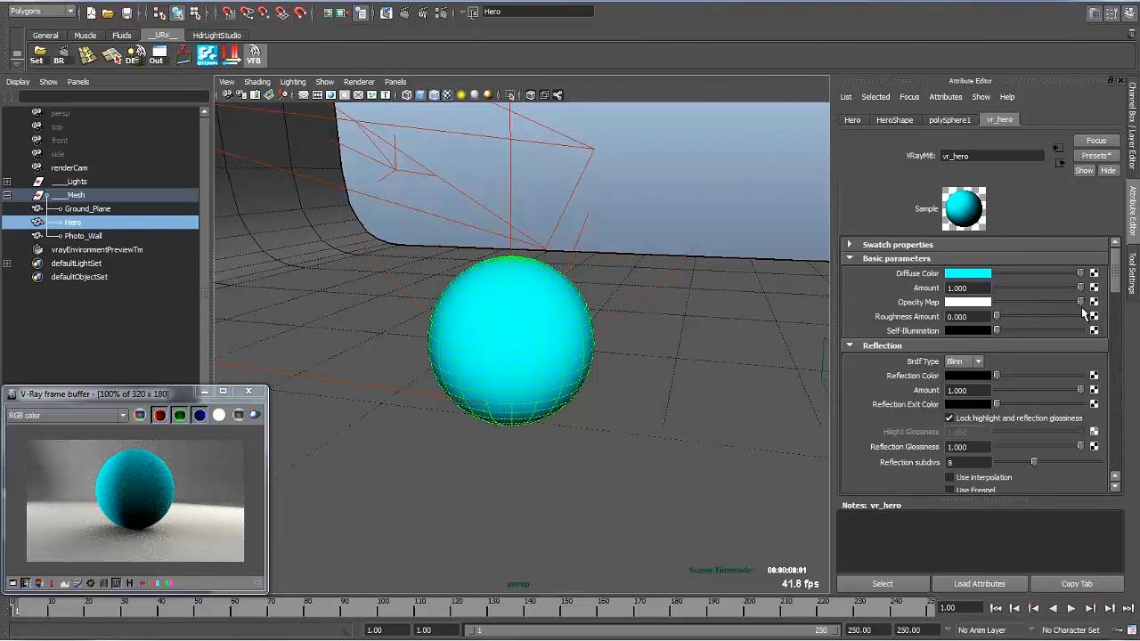
click(1081, 302)
click(985, 276)
click(928, 235)
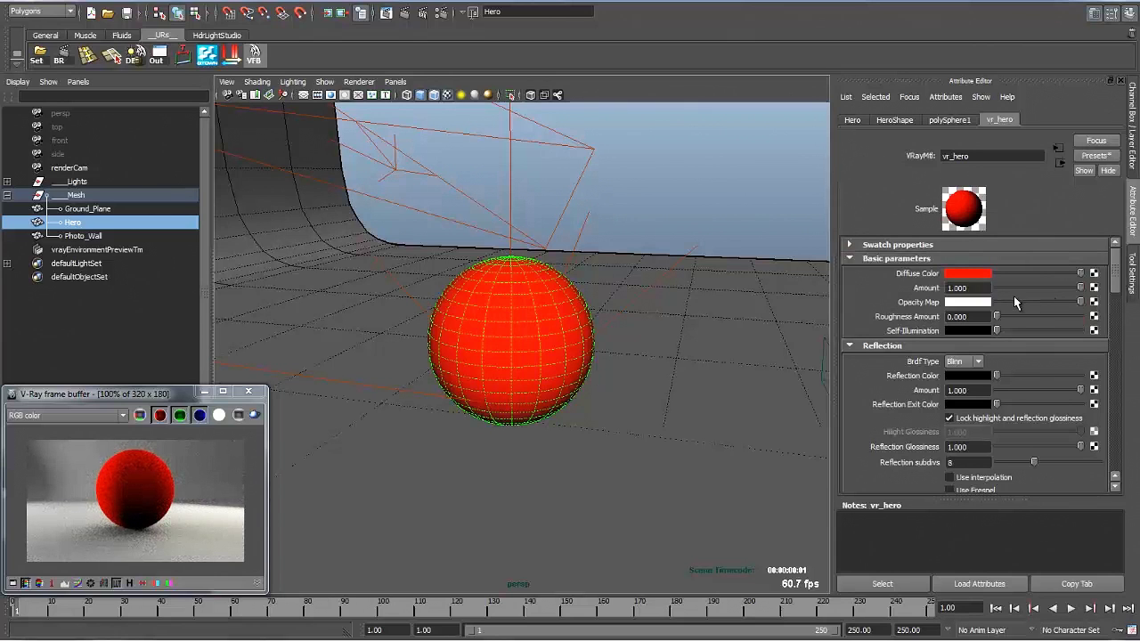
click(1094, 303)
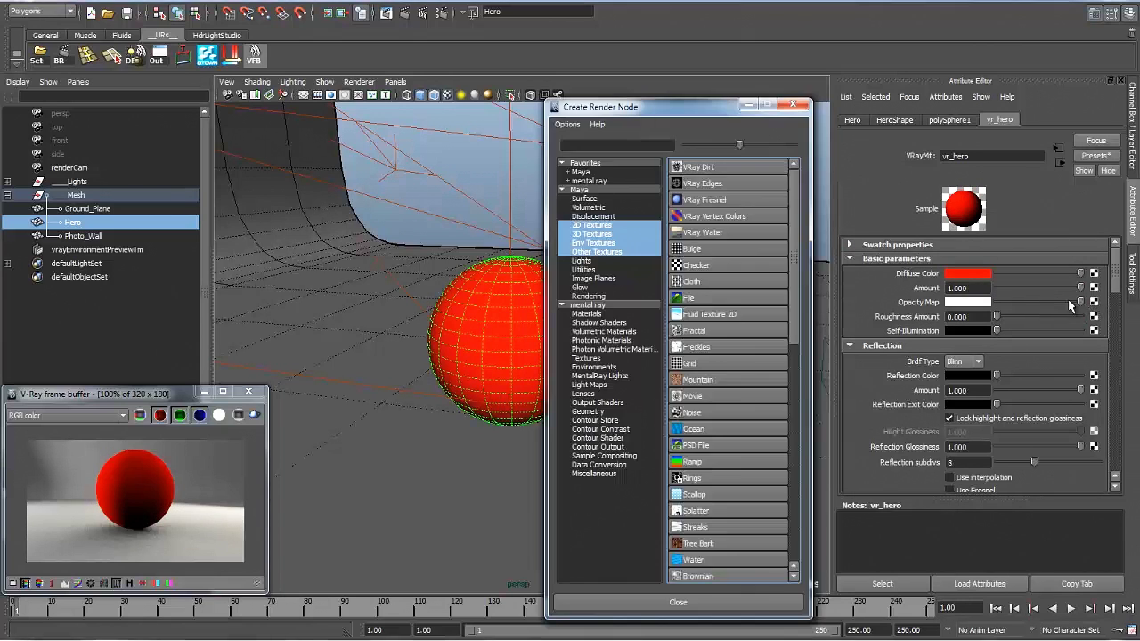
click(699, 265)
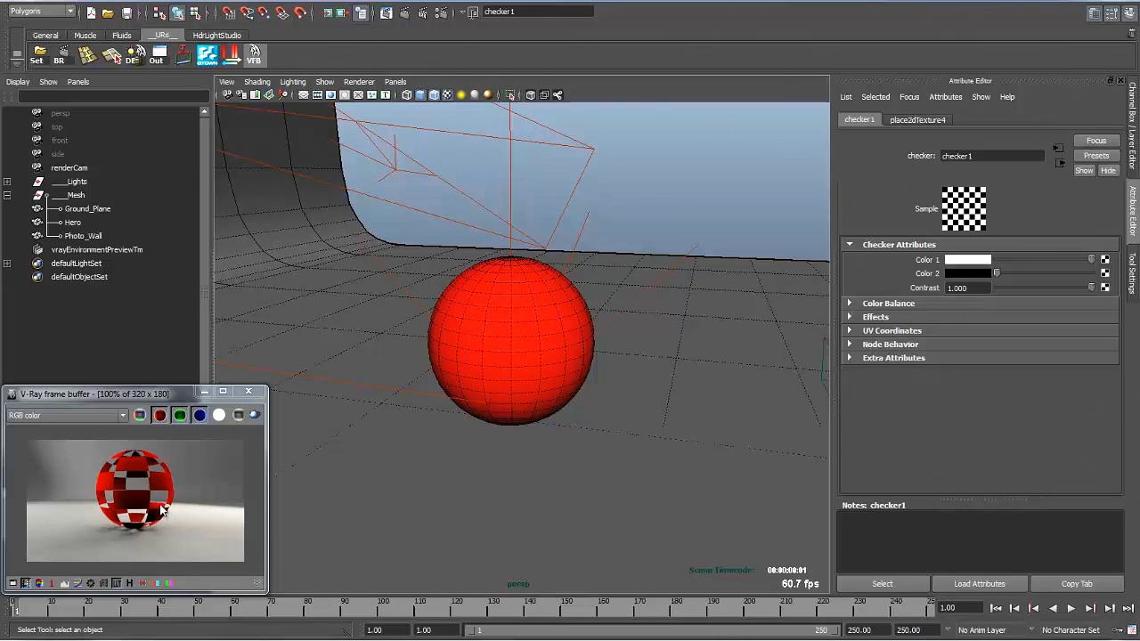
mouse_move(997, 274)
mouse_down()
mouse_move(1038, 274)
mouse_move(996, 273)
mouse_up()
mouse_move(1088, 265)
mouse_down()
mouse_move(1034, 260)
mouse_move(1094, 260)
mouse_up()
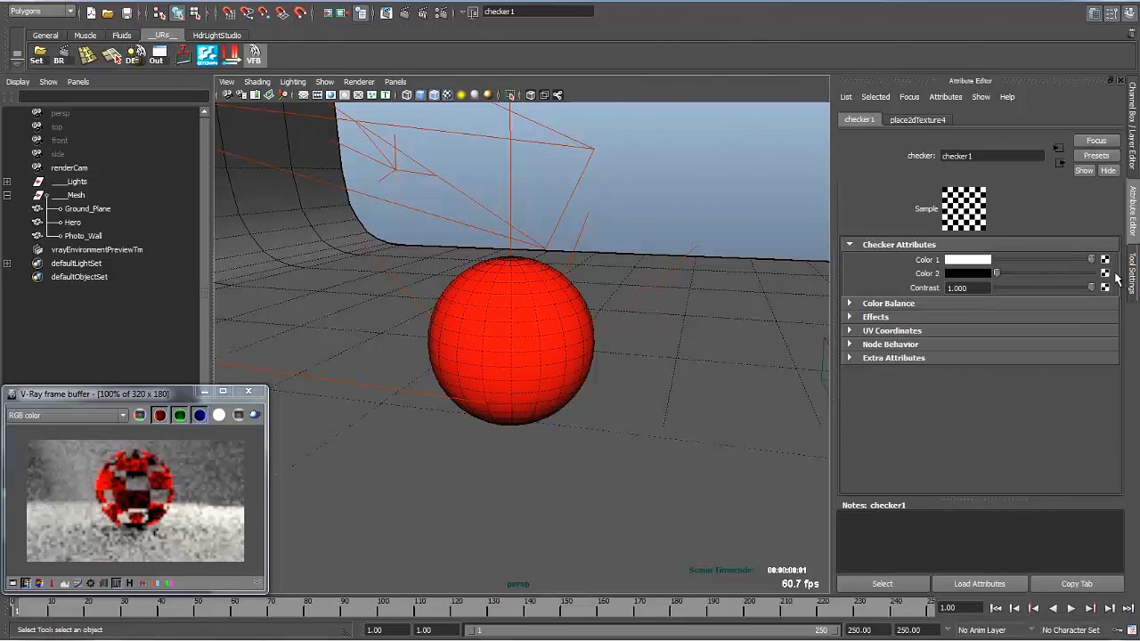
key(Delete)
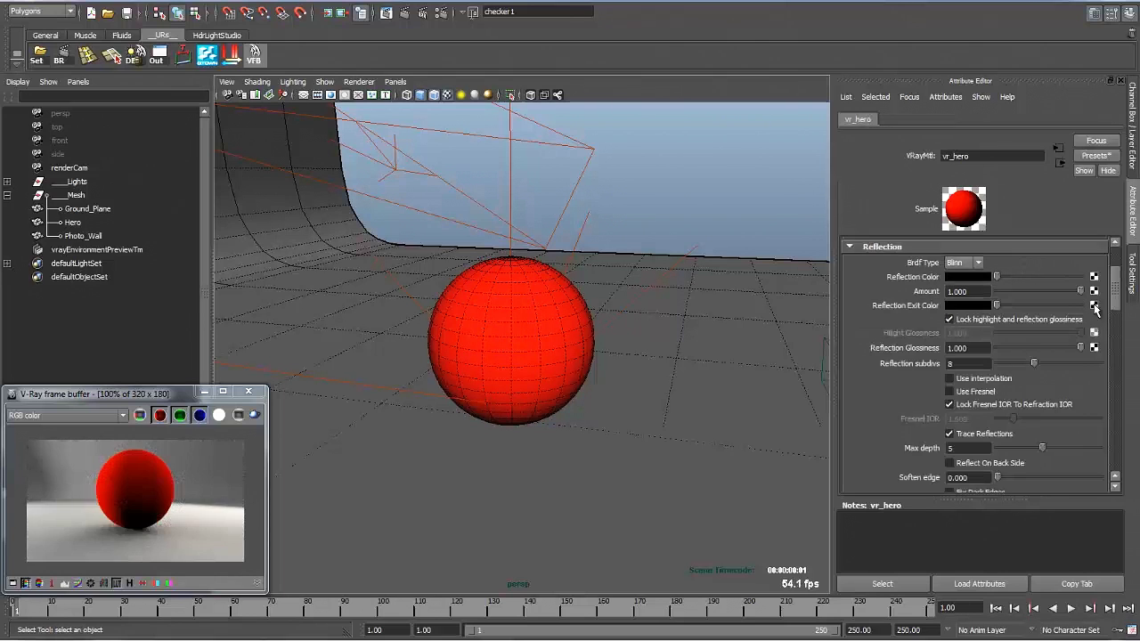
Compare vr_hero's Brdf Type as Phong, Blinn and Ward, leaving it on Blinn
click(969, 270)
click(965, 273)
click(971, 269)
click(970, 276)
click(971, 269)
click(967, 293)
click(970, 264)
click(971, 278)
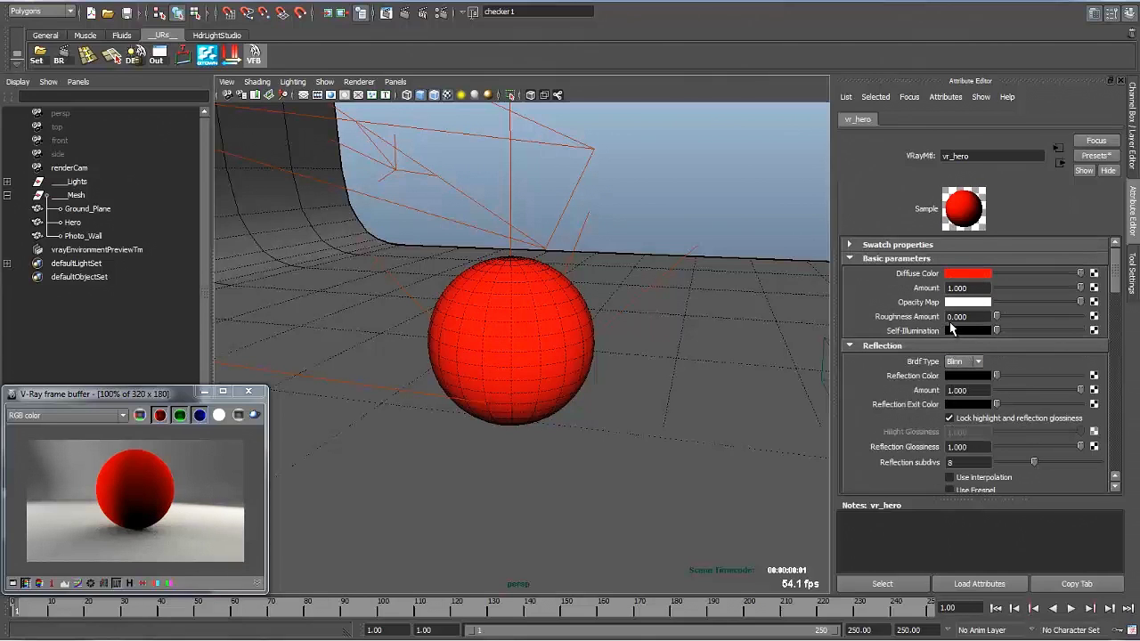
Set the sphere's Diffuse Color to grey
click(973, 274)
click(971, 250)
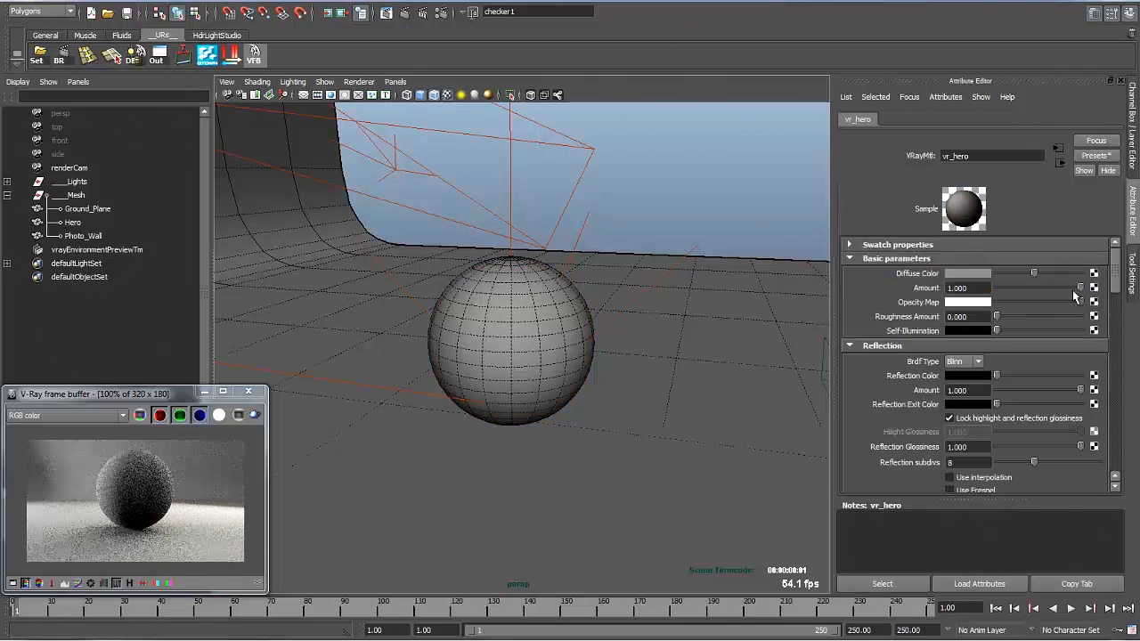
scroll(1068, 289, down, 3)
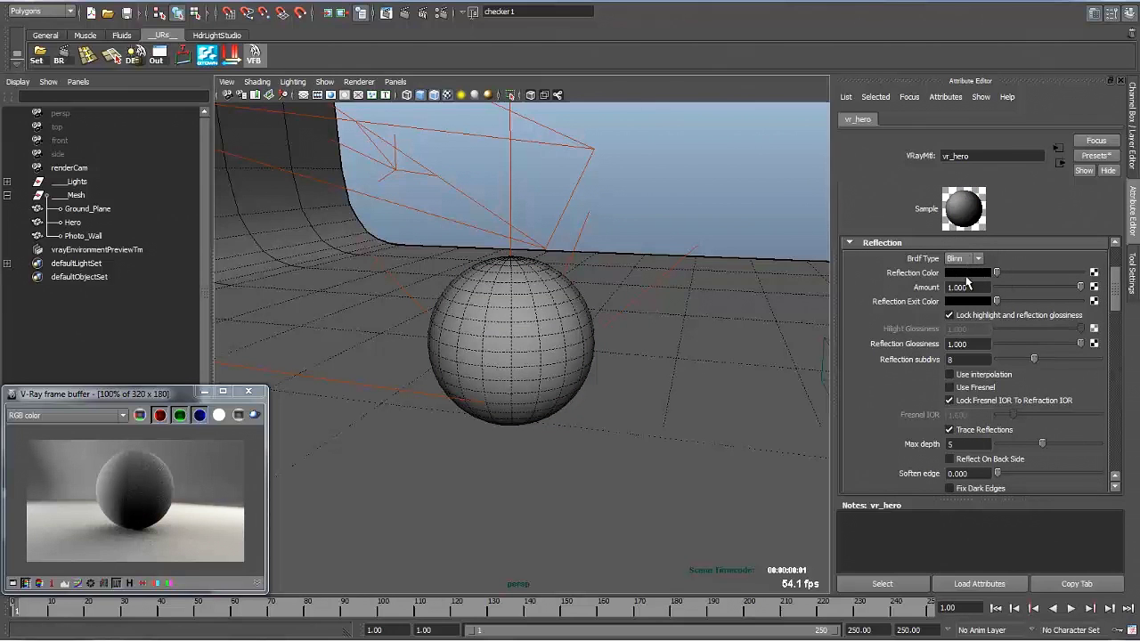
Make Reflection Color white, test Amount 0 and a red reflection, then restore Amount to 1.000
drag(1000, 273, 1081, 272)
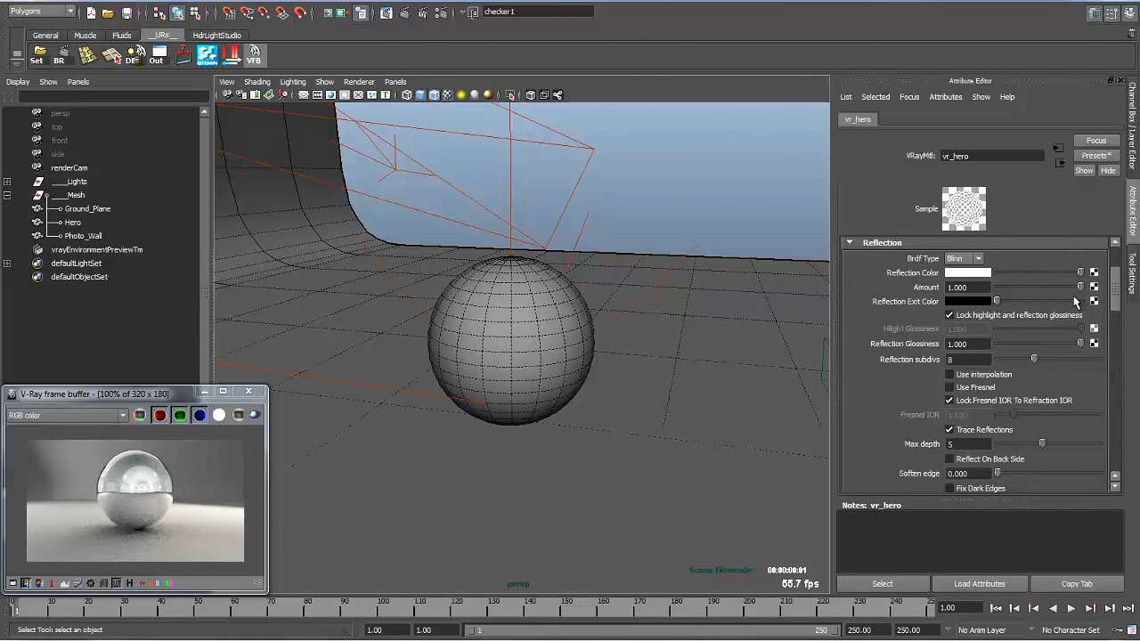
scroll(1118, 301, up, 1)
scroll(1118, 302, down, 1)
drag(1080, 287, 1051, 287)
click(986, 274)
click(915, 263)
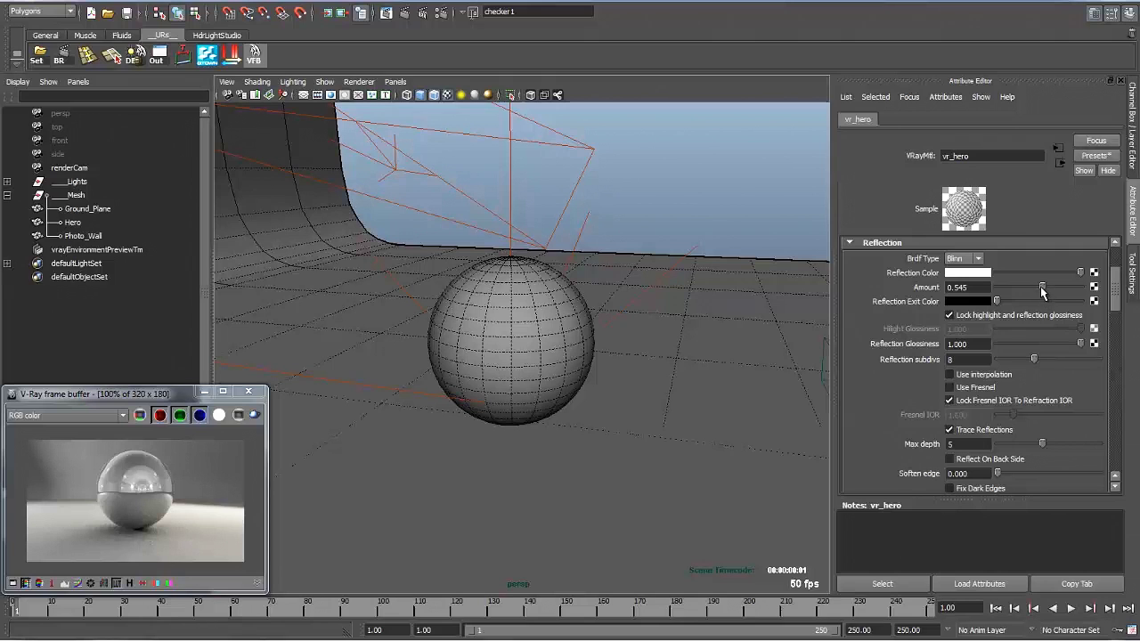
drag(1043, 286, 1081, 287)
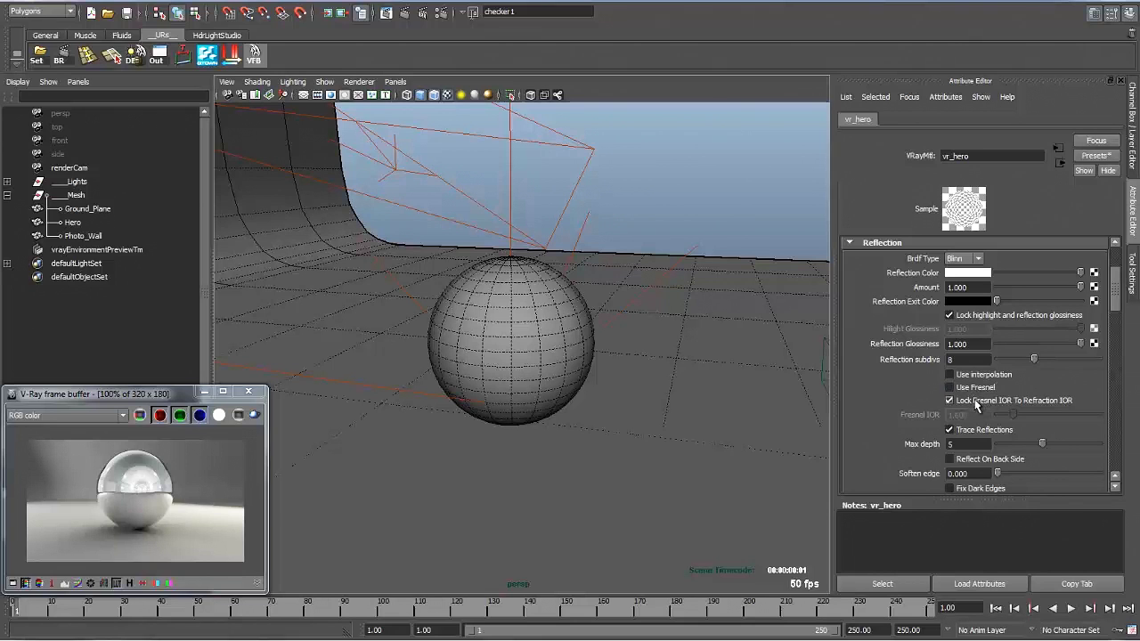
Enable Use Fresnel on vr_hero and collapse the Refraction section
click(970, 389)
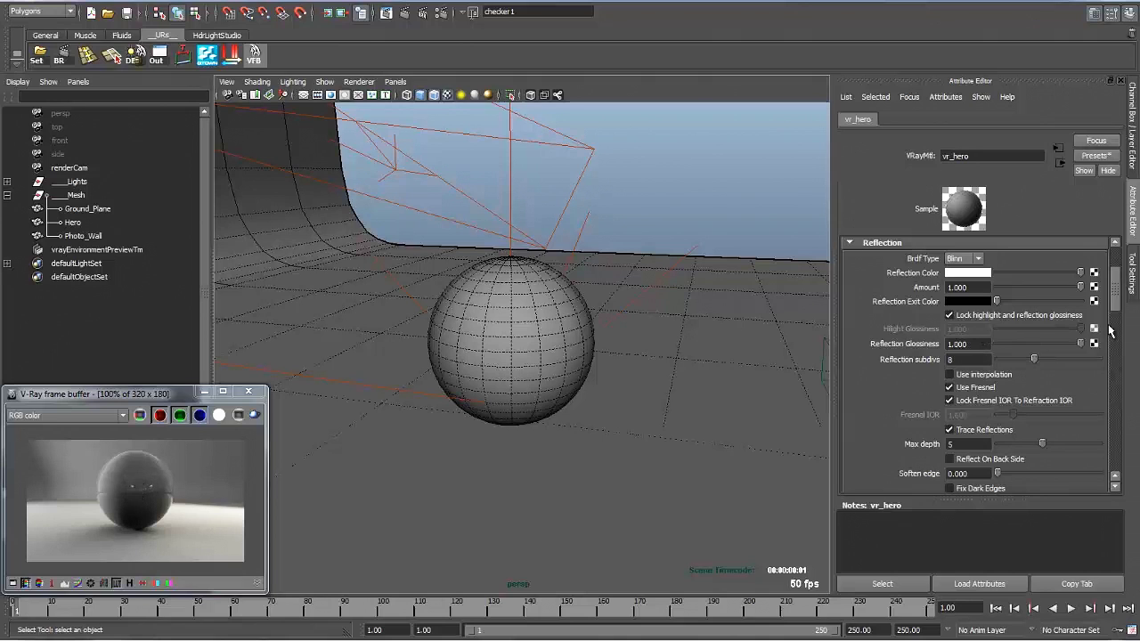
scroll(1115, 312, down, 2)
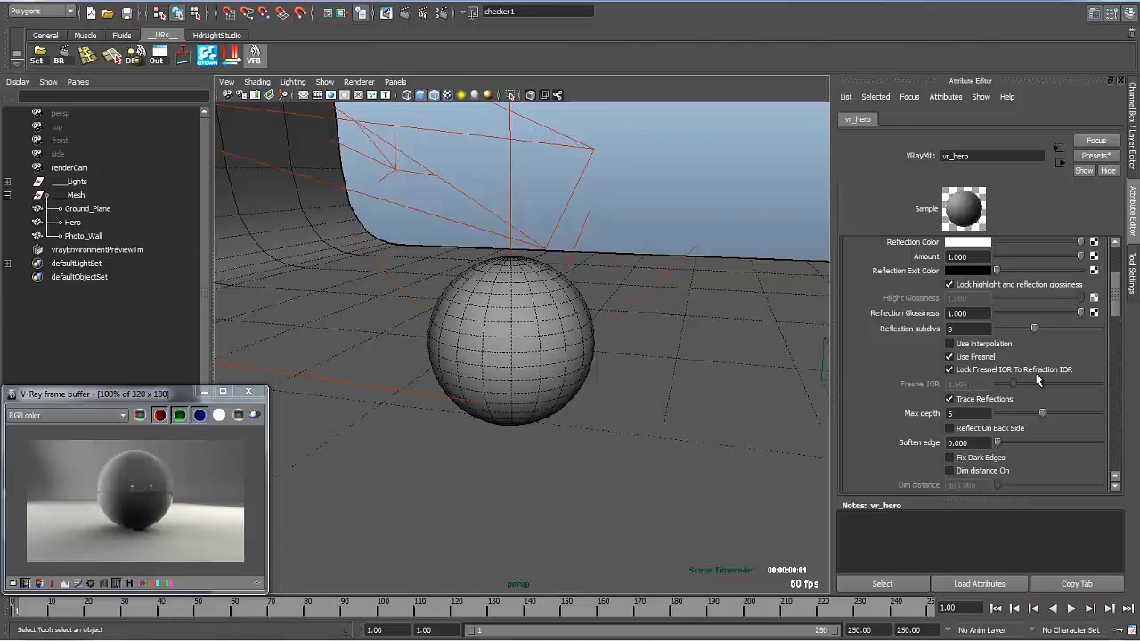
drag(1119, 307, 1110, 350)
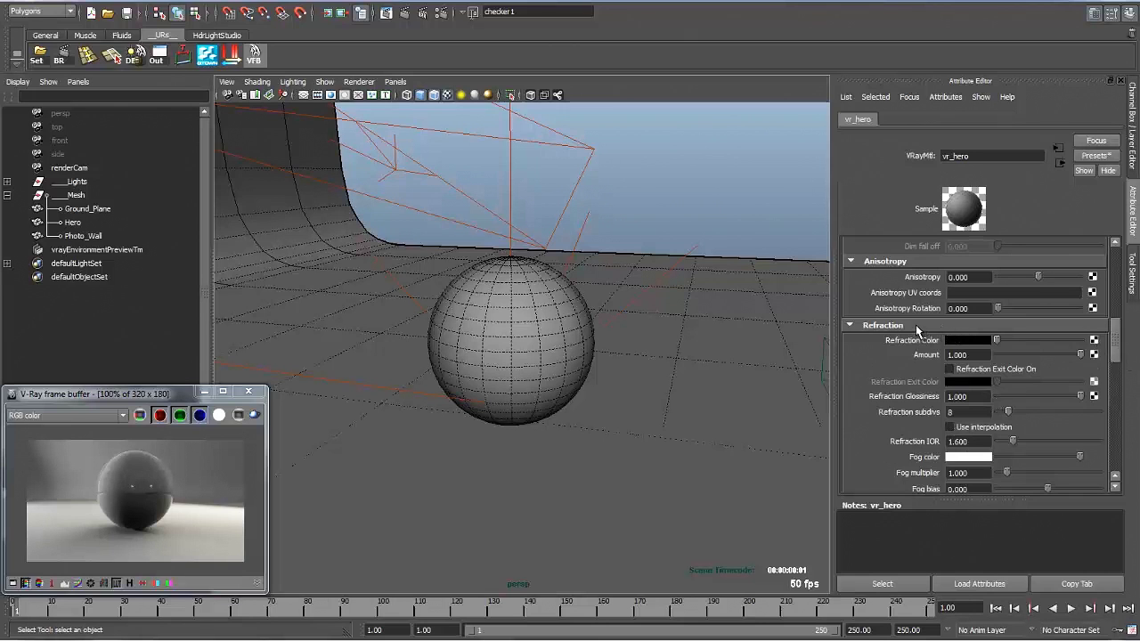
click(917, 328)
drag(1117, 367, 1113, 308)
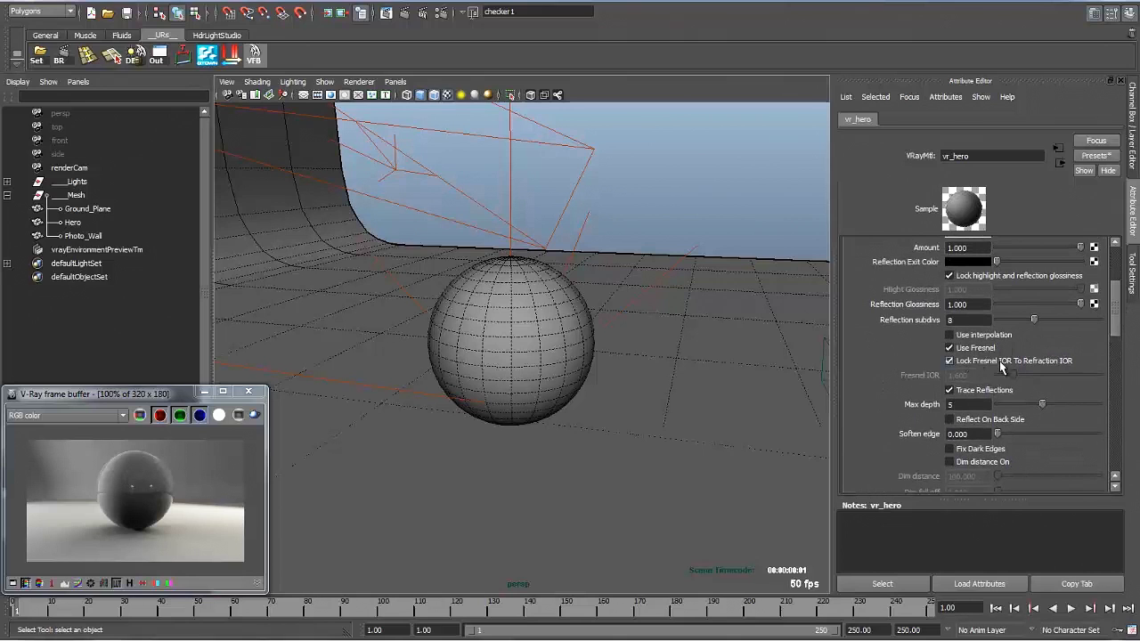
Unlock Fresnel IOR from Refraction IOR, set it to 3.691, and untick Use Fresnel
click(981, 365)
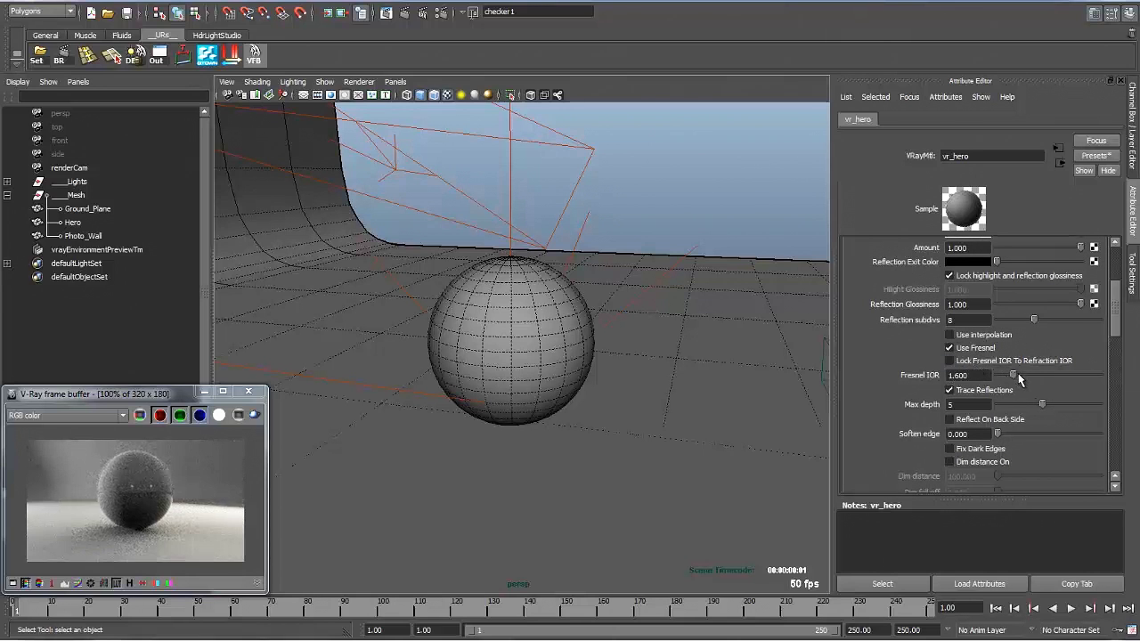
drag(1018, 376, 1078, 387)
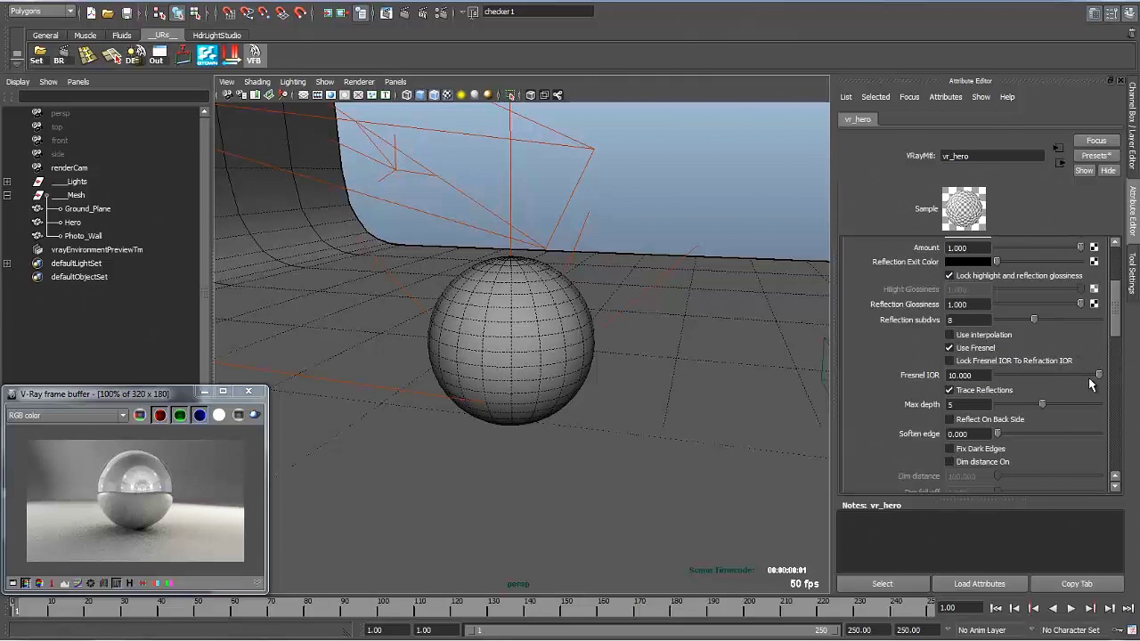
drag(1095, 380, 1033, 380)
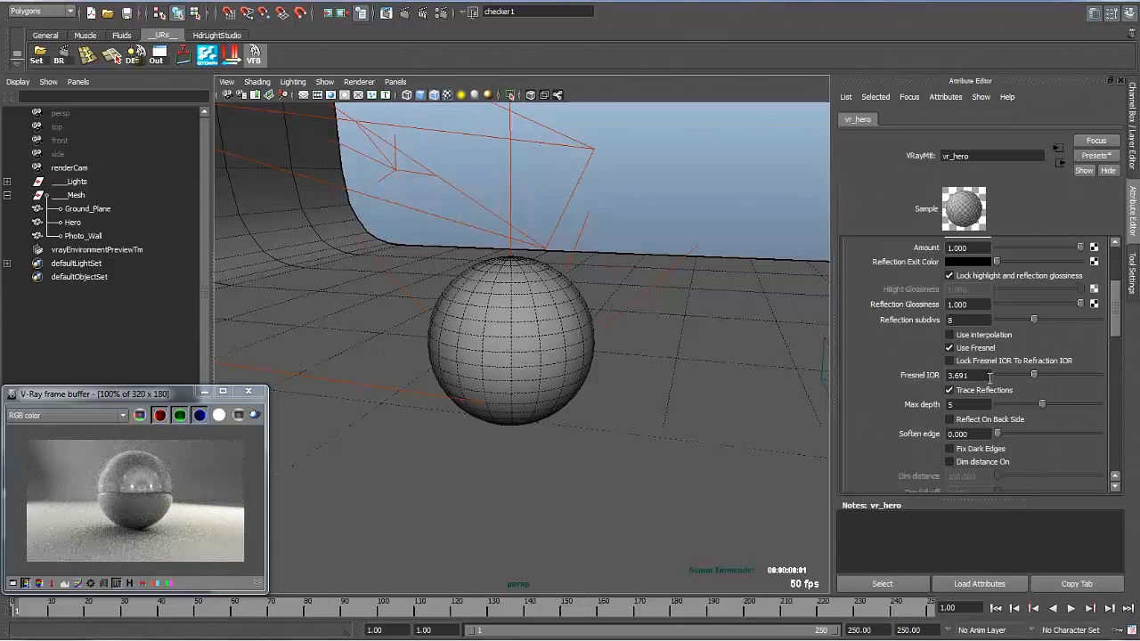
click(949, 349)
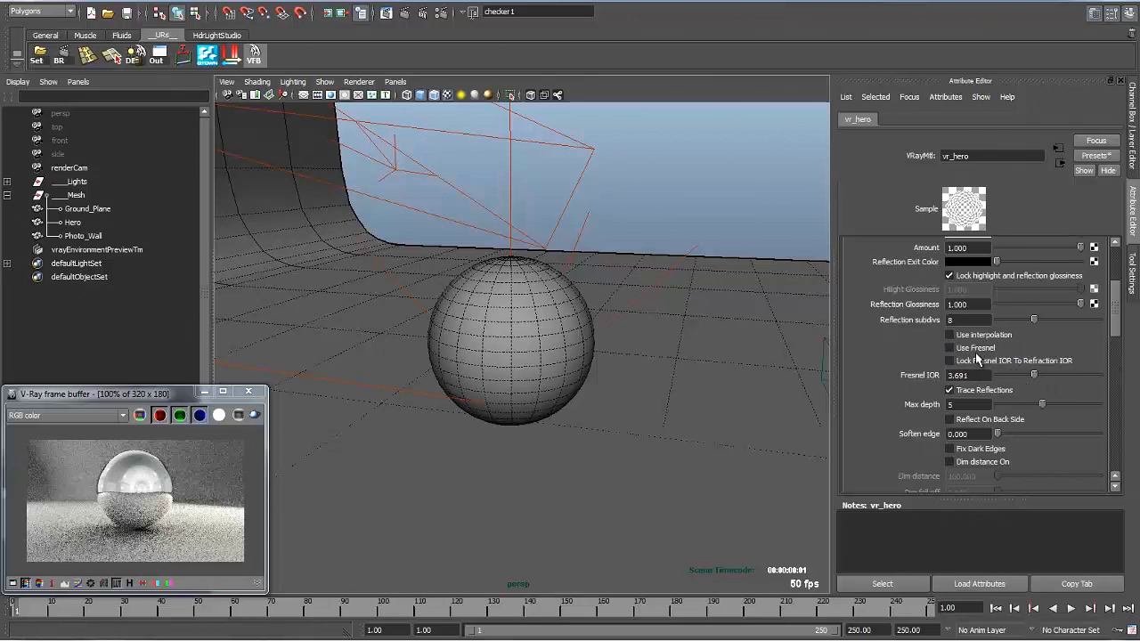
Drag Reflection Glossiness down through 0.764 toward about 0.602, then raise it again
scroll(1118, 333, up, 3)
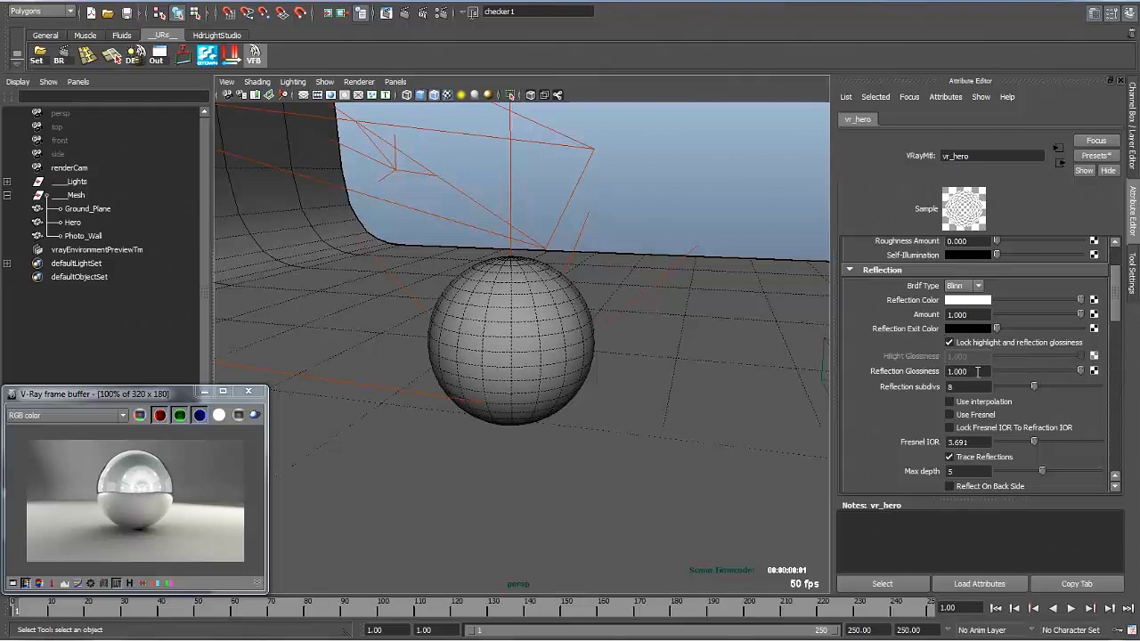
click(977, 372)
drag(1079, 371, 1071, 372)
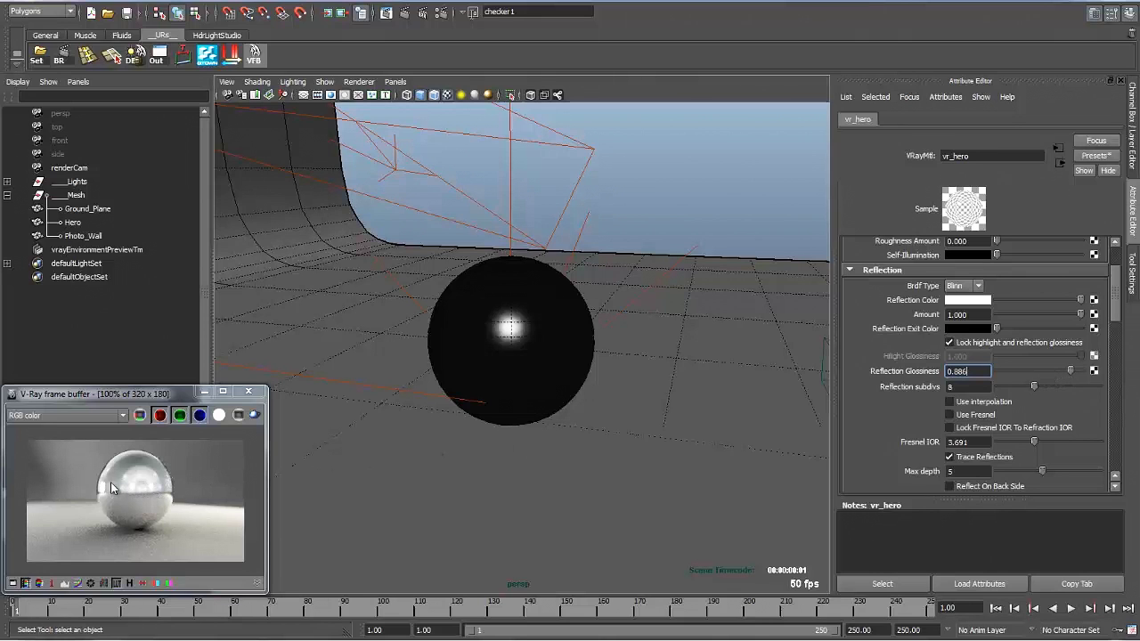
drag(1071, 371, 1058, 371)
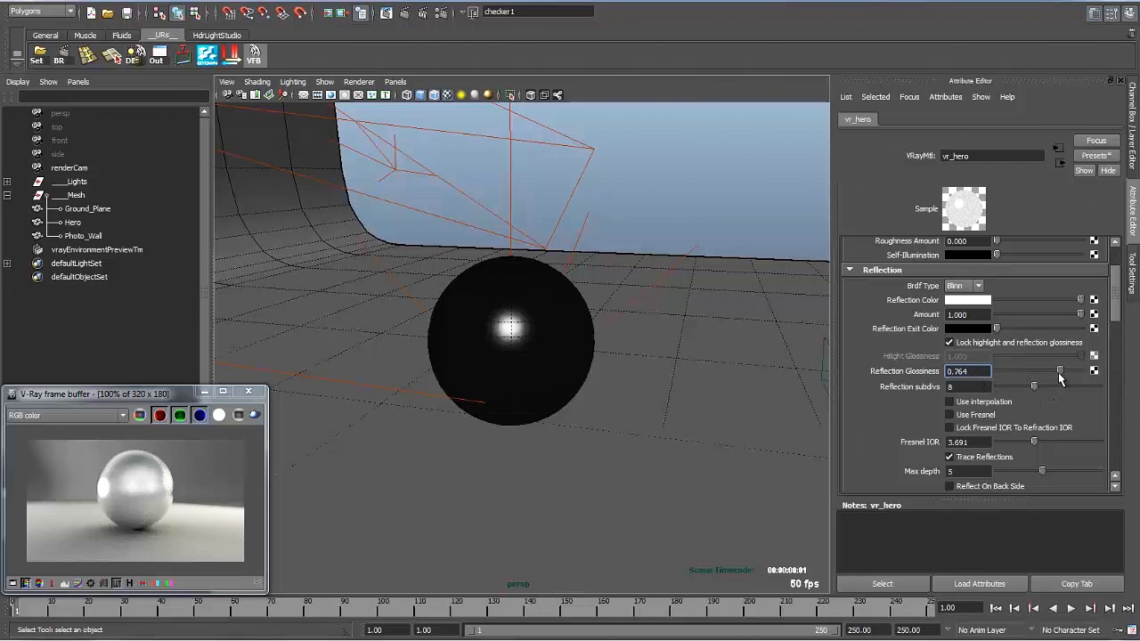
drag(1061, 371, 1056, 375)
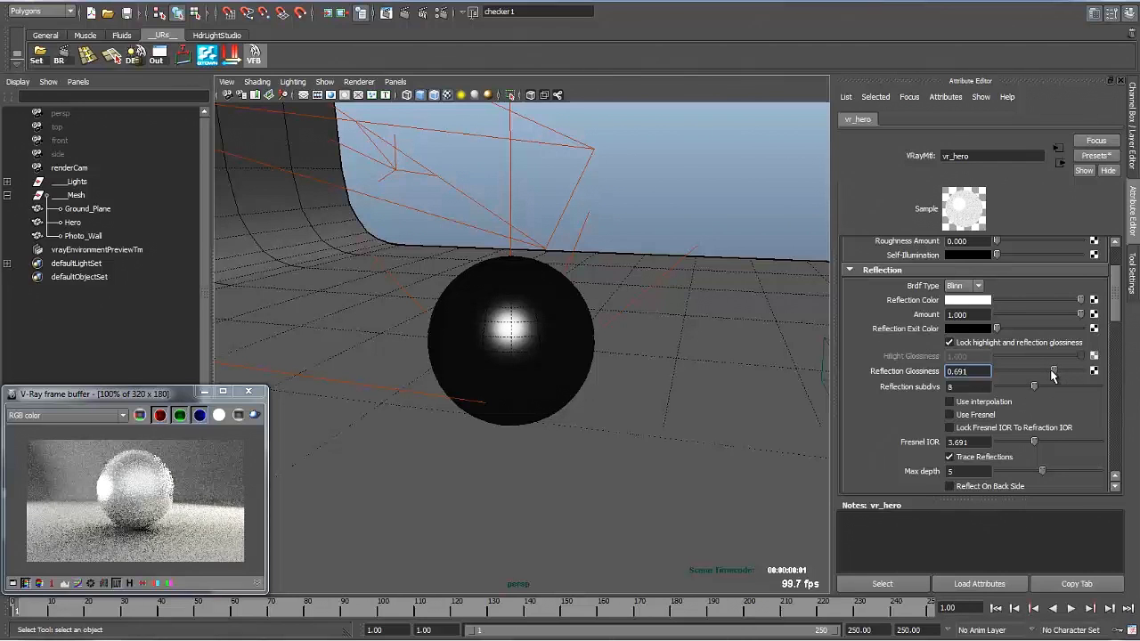
drag(1054, 375, 1022, 370)
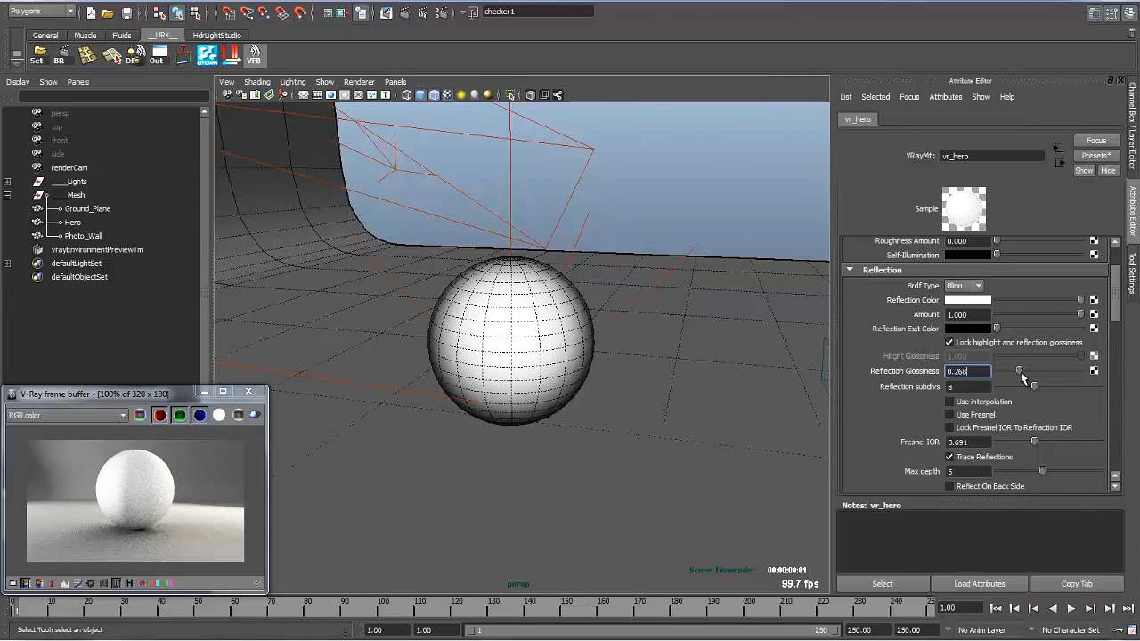
drag(1022, 371, 1083, 371)
Turn Use Fresnel back on with a Fresnel IOR of 4
click(951, 415)
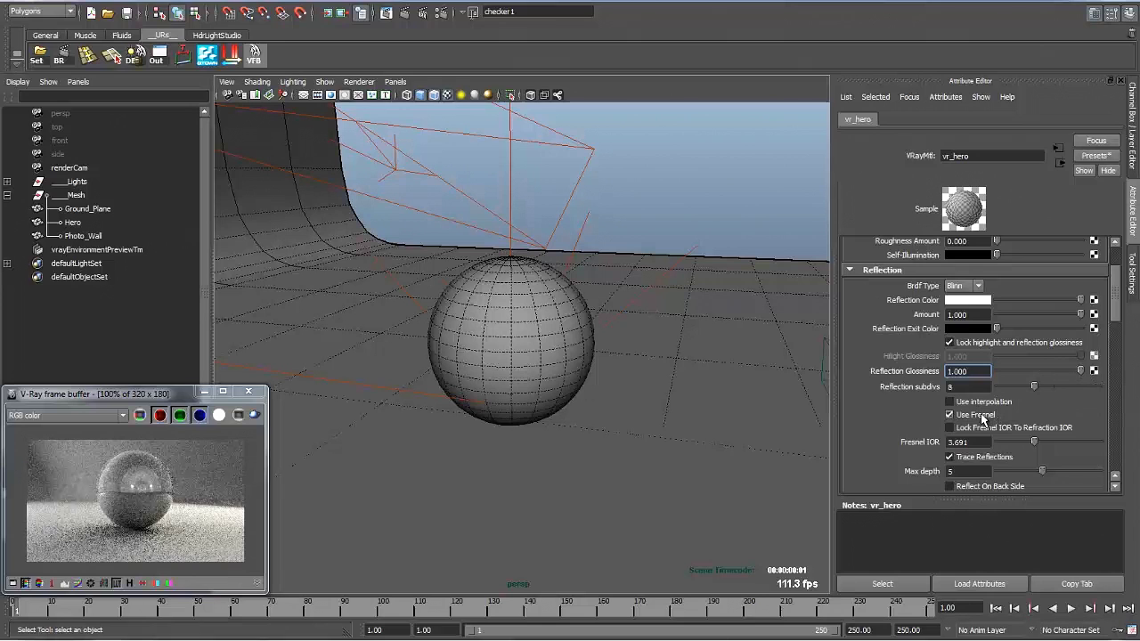
click(979, 441)
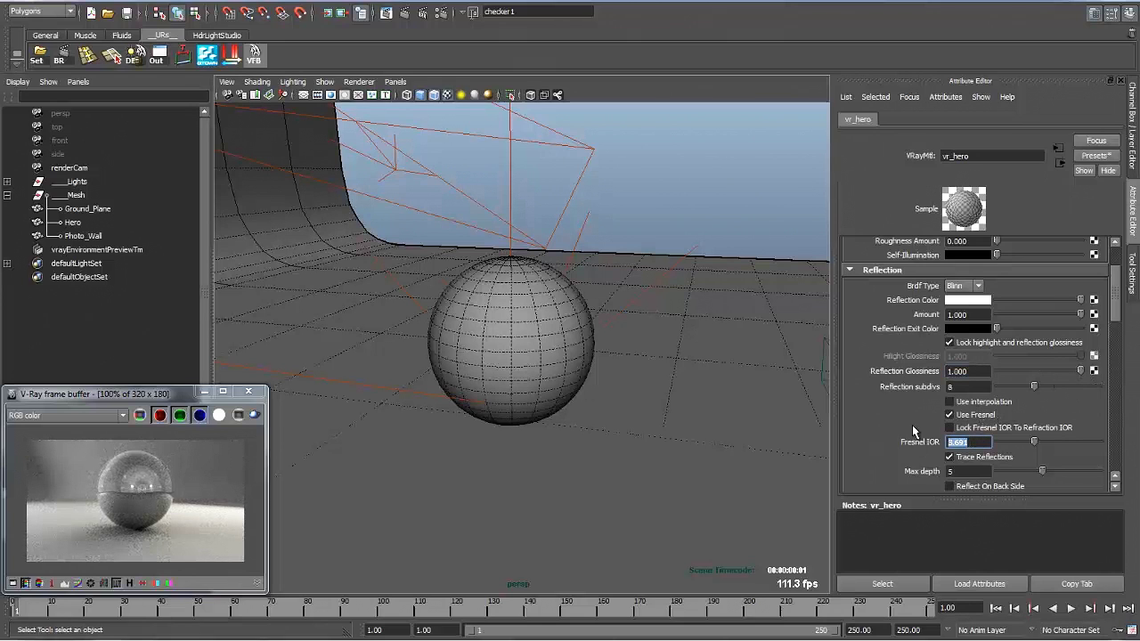
text(4)
key(Return)
Set Reflection Glossiness to 0.8, then 0.95, then nudge it to 0.886; dolly the view out
click(967, 371)
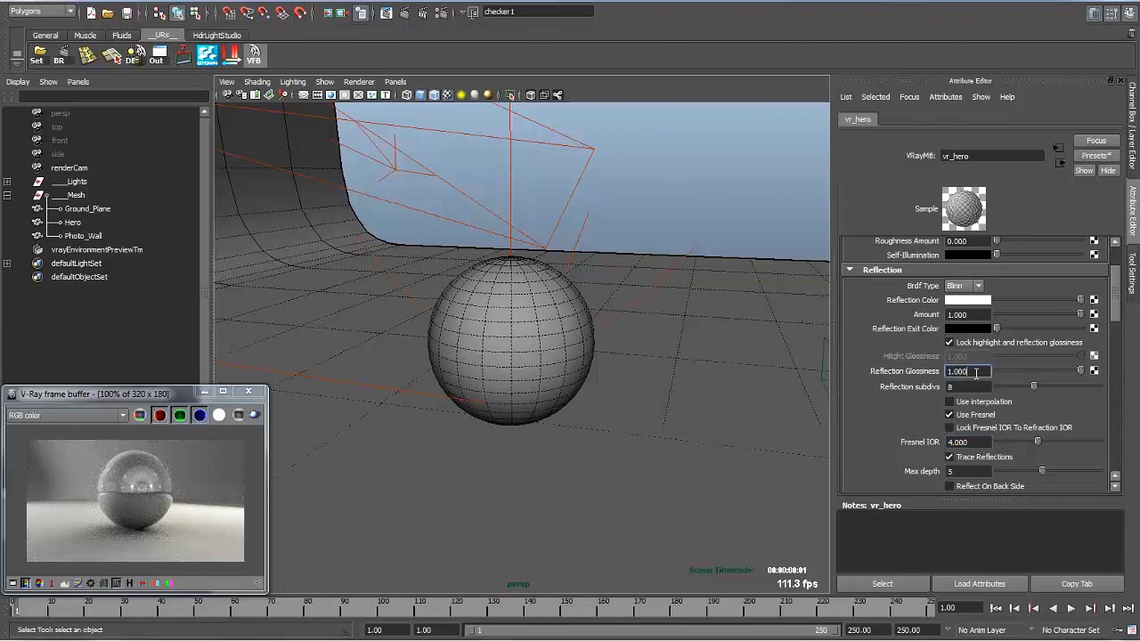
text(0.8)
key(Return)
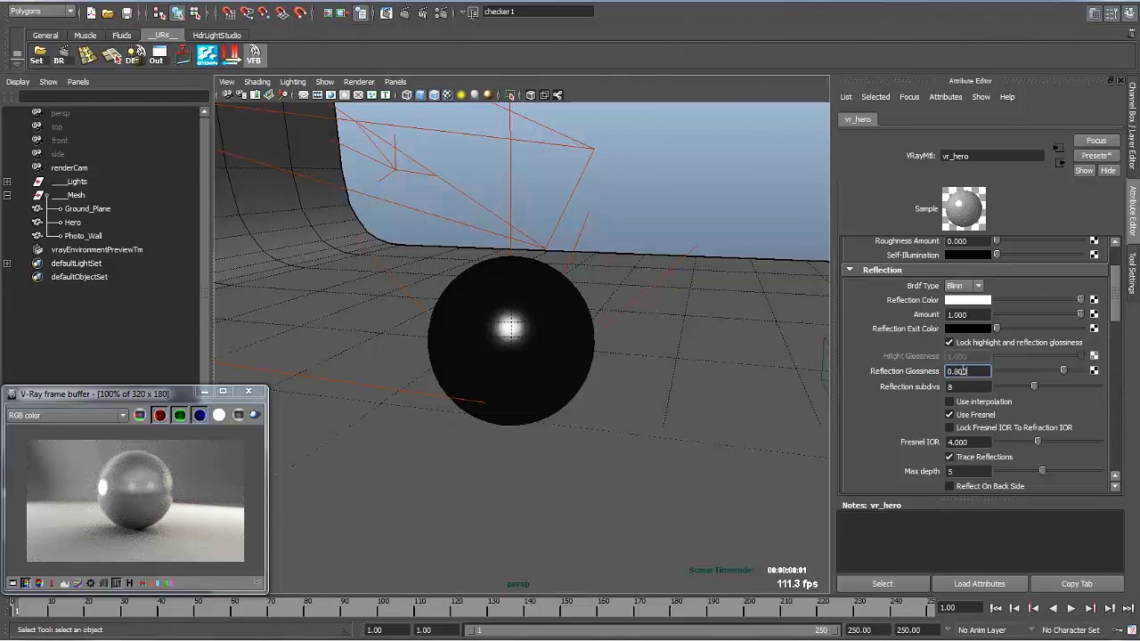
drag(954, 371, 1013, 380)
text(95)
key(Return)
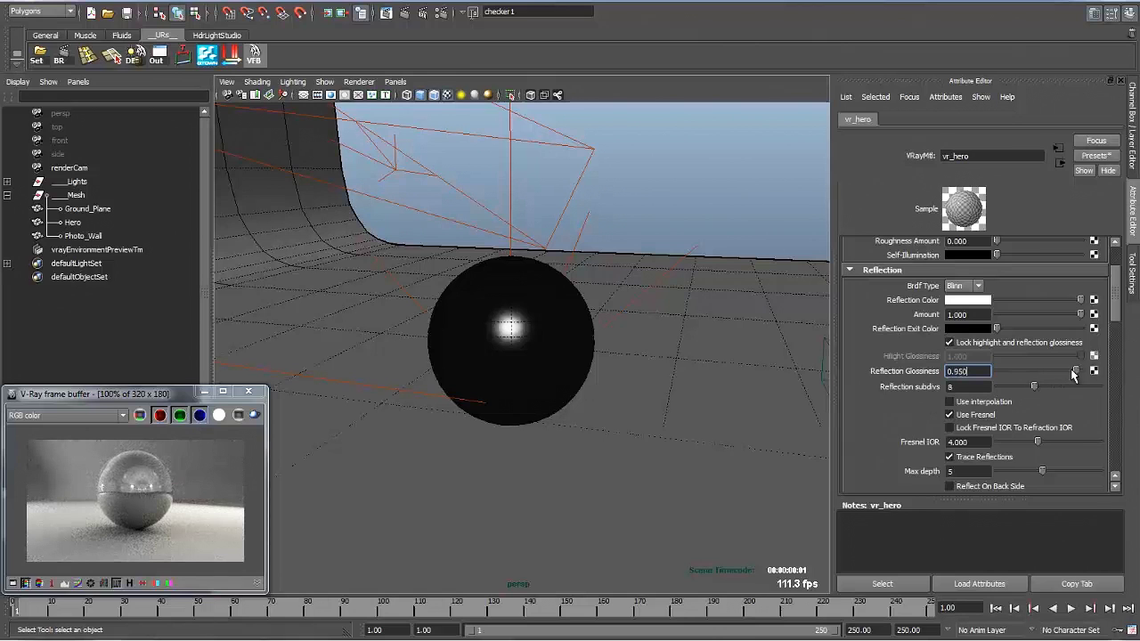
drag(1078, 372, 1062, 377)
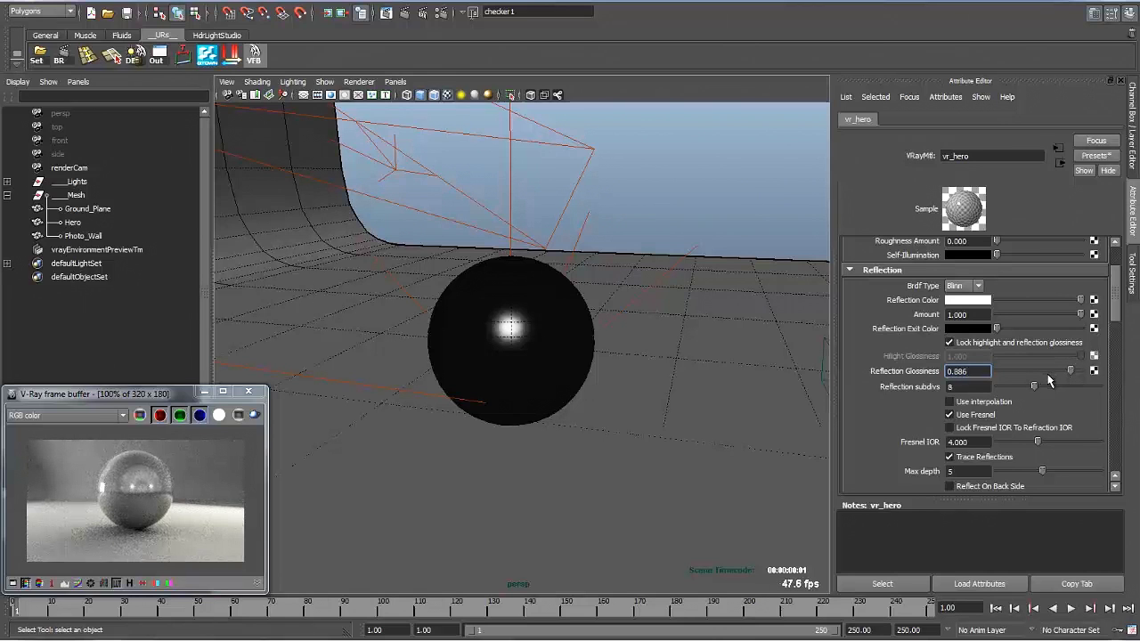
alt+right_drag(711, 195, 328, 163)
Set VRayLightRect1's Intensity multiplier to 2, then reselect the Hero sphere
click(328, 160)
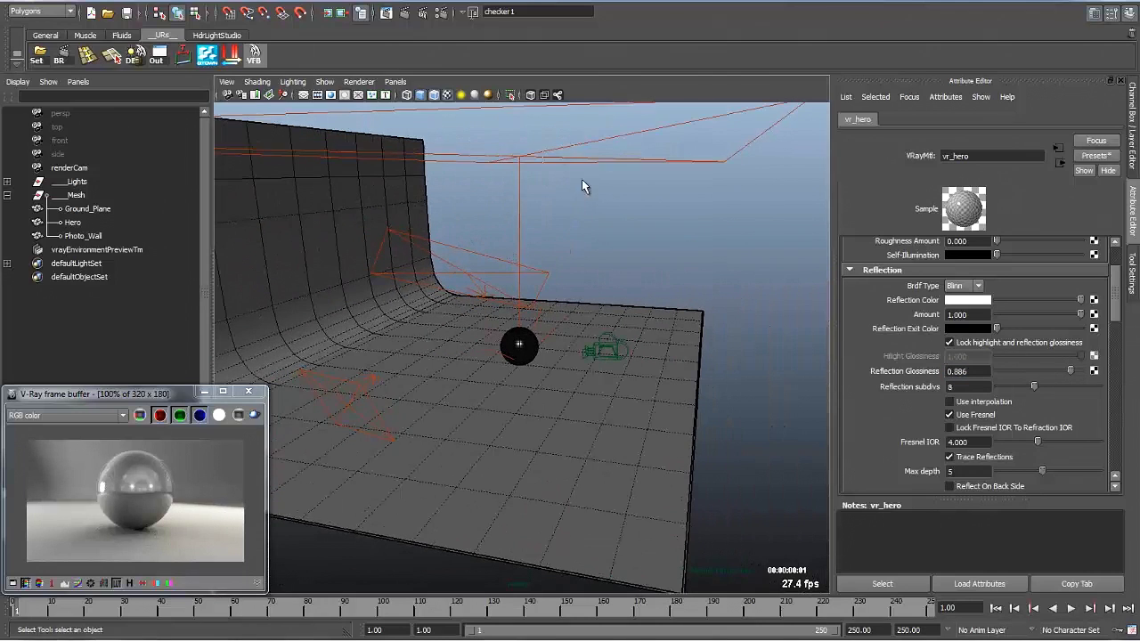
drag(953, 321, 998, 329)
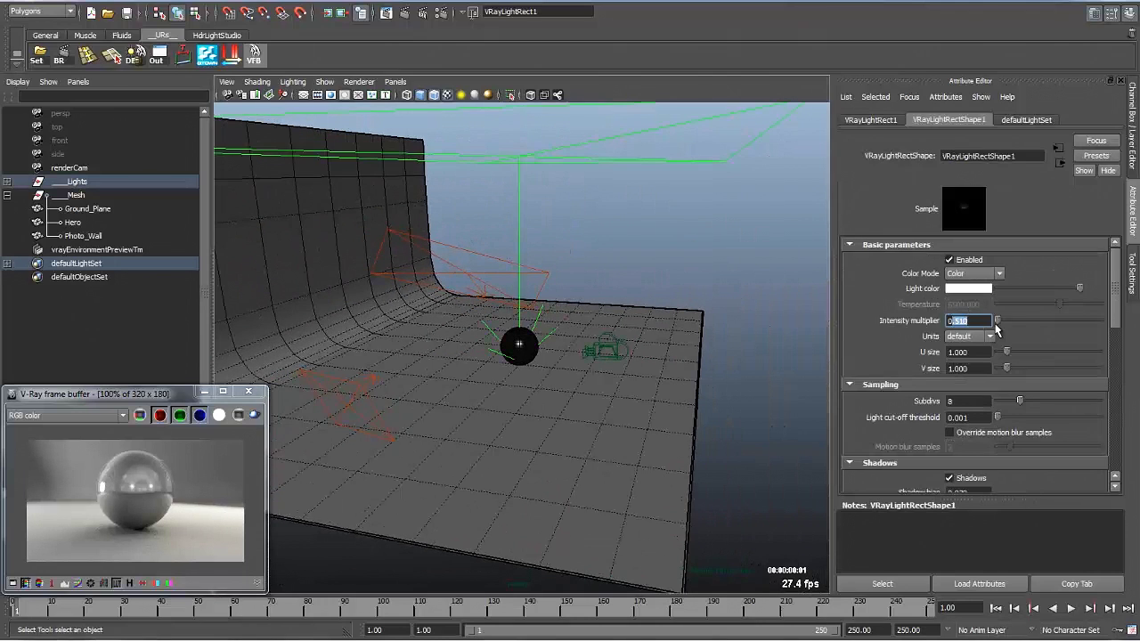
key(BackSpace)
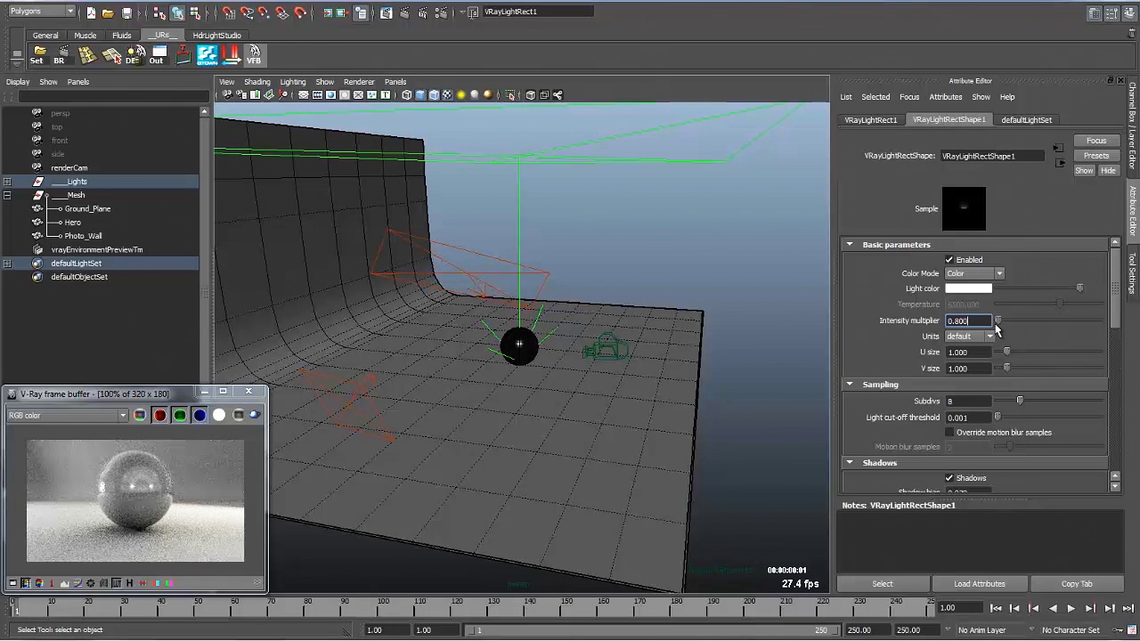
text(2)
key(Return)
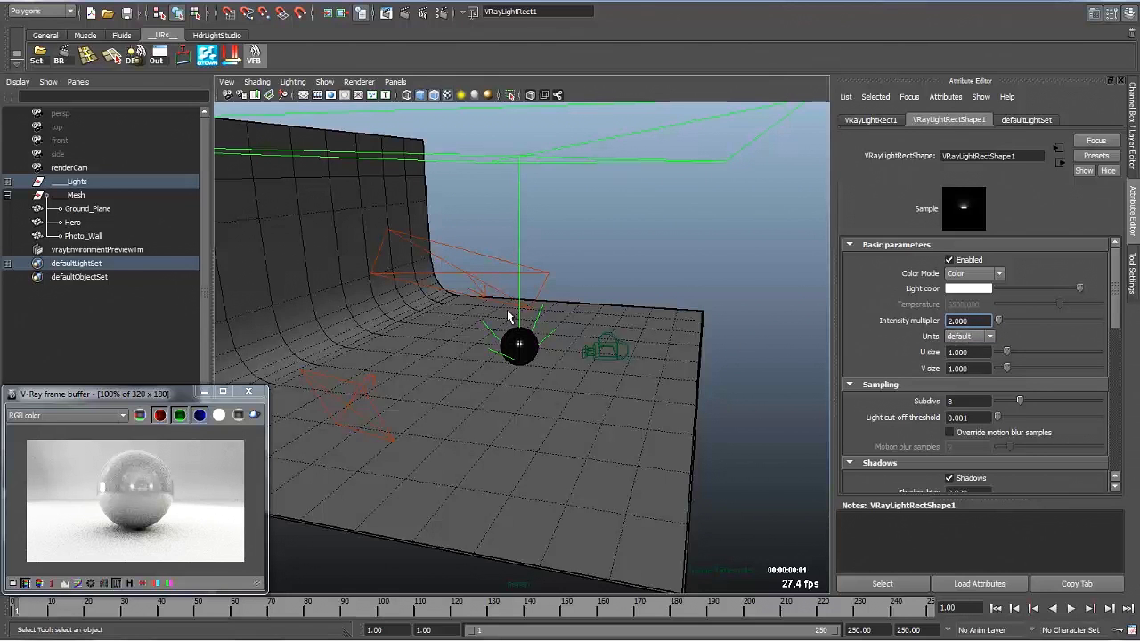
scroll(519, 331, up, 5)
click(525, 331)
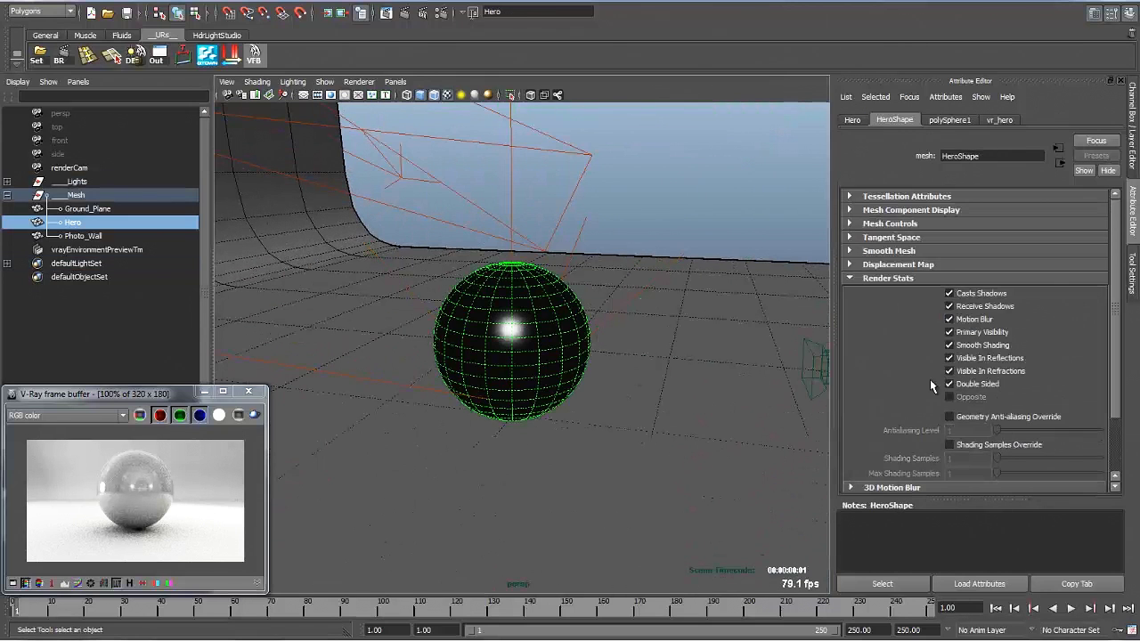
Set vr_hero's Reflection subdivs to 16 and widen the V-Ray frame buffer window
click(999, 119)
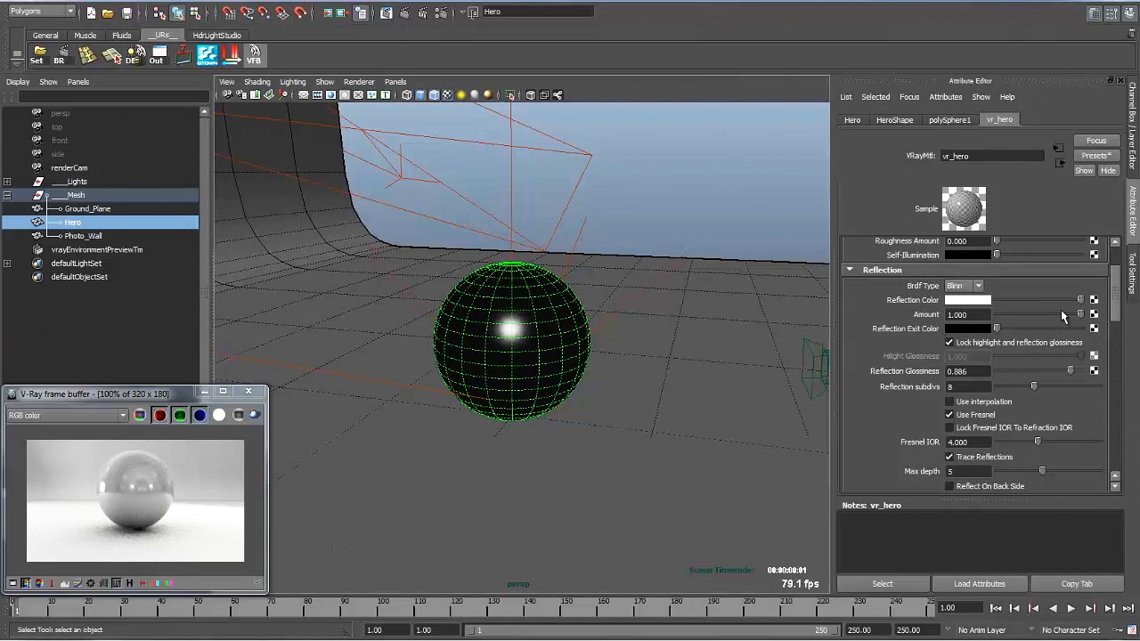
scroll(1119, 336, down, 1)
scroll(1118, 332, down, 1)
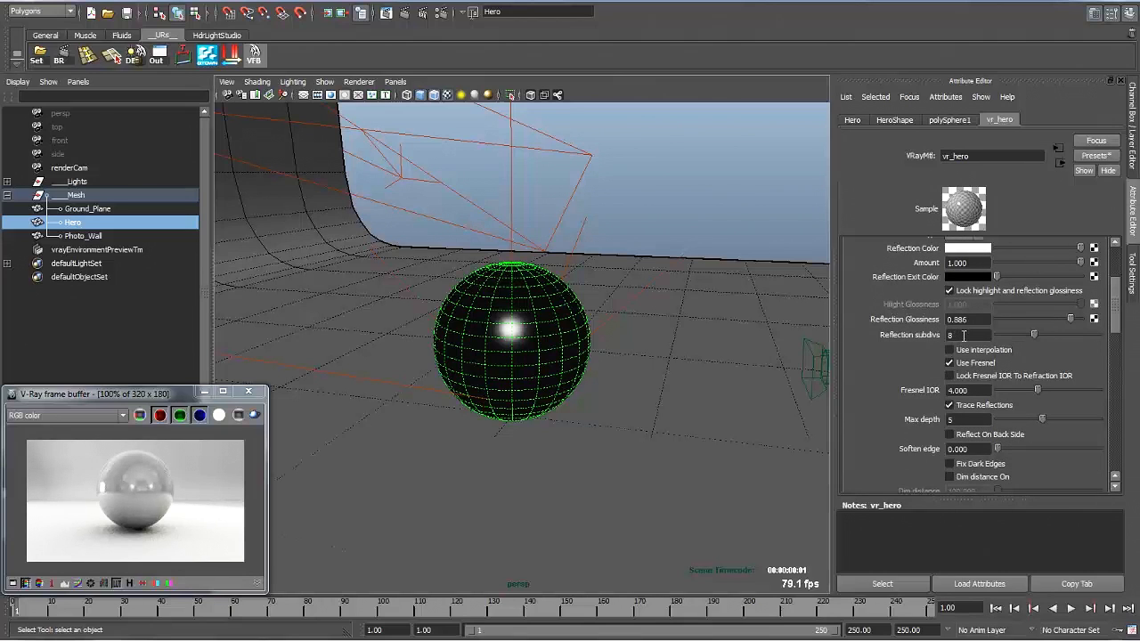
double_click(963, 321)
double_click(961, 336)
text(16)
key(Return)
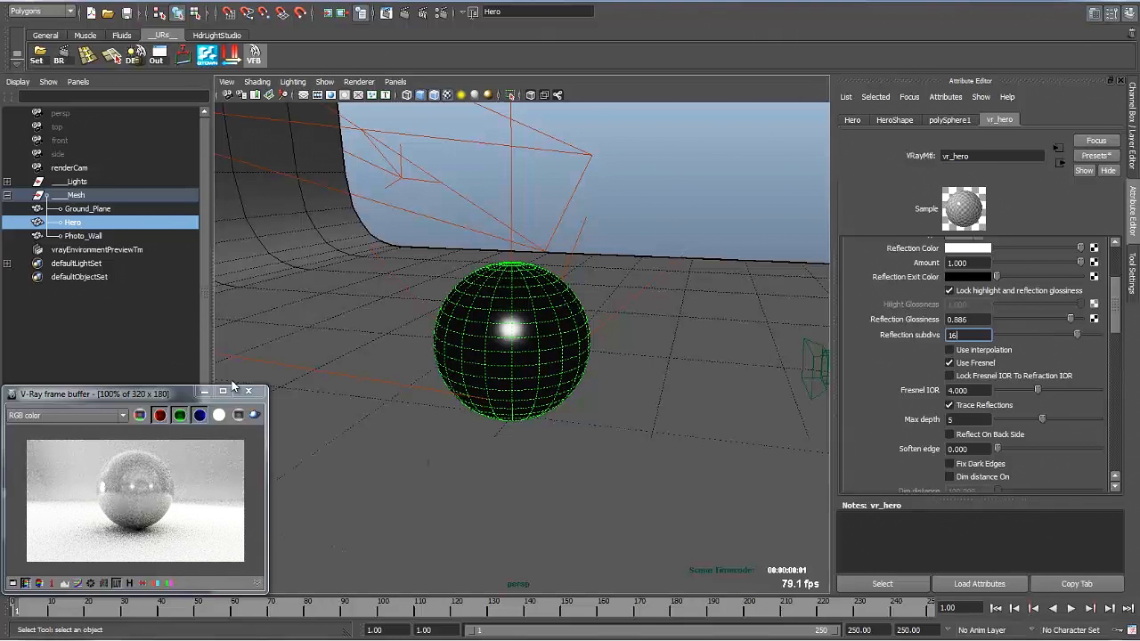
drag(266, 416, 341, 414)
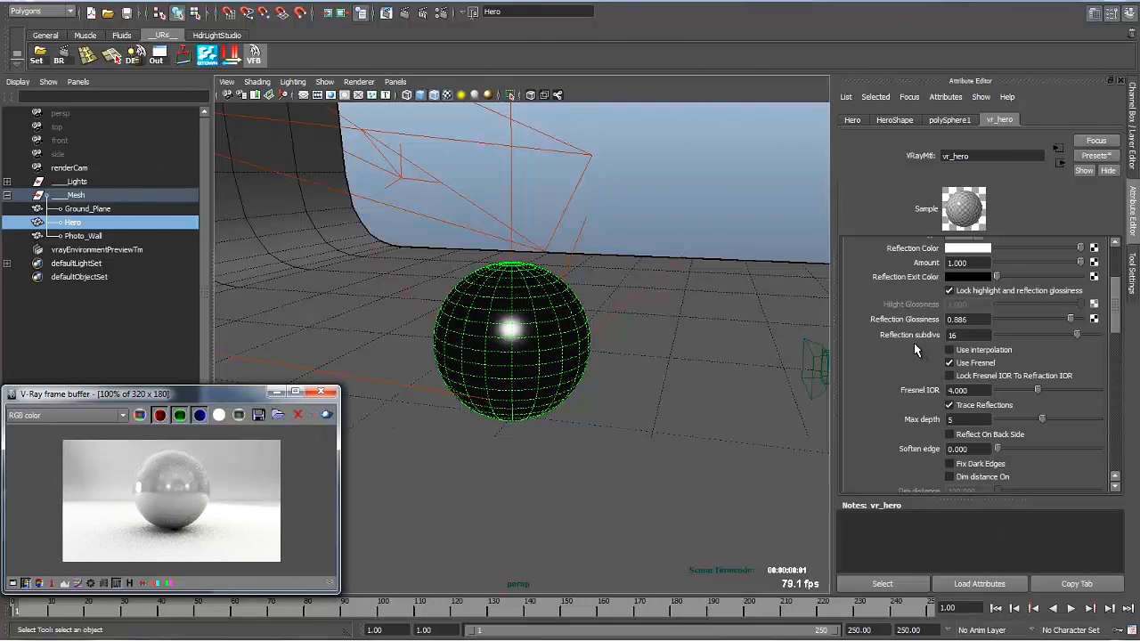
click(1116, 328)
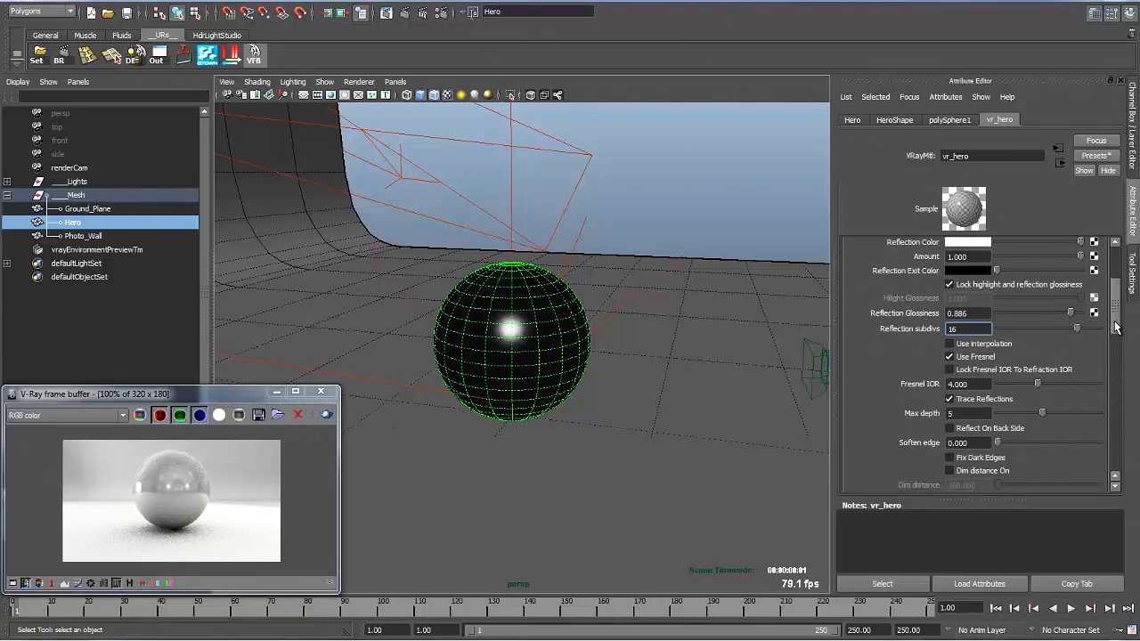
scroll(1116, 328, up, 1)
scroll(1113, 329, down, 10)
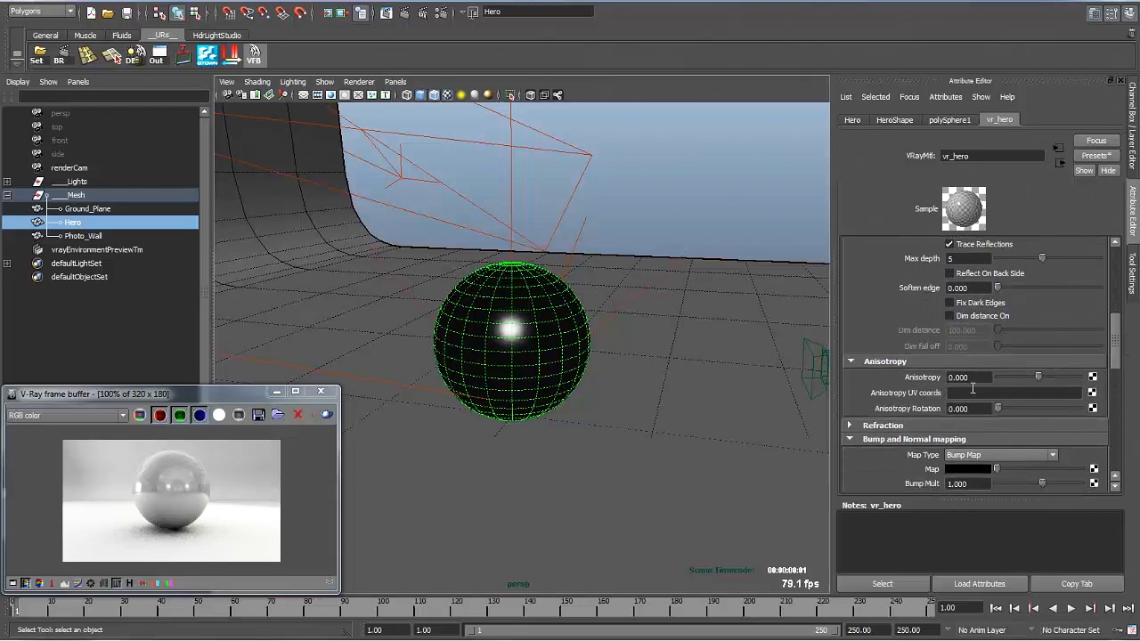
drag(1058, 380, 1063, 380)
drag(1020, 409, 1010, 409)
drag(1062, 377, 1070, 379)
click(979, 377)
text(0)
key(Return)
click(972, 408)
text(0)
key(Return)
Raise vr_hero's Reflection Glossiness to the full 1.000
drag(1115, 357, 1114, 334)
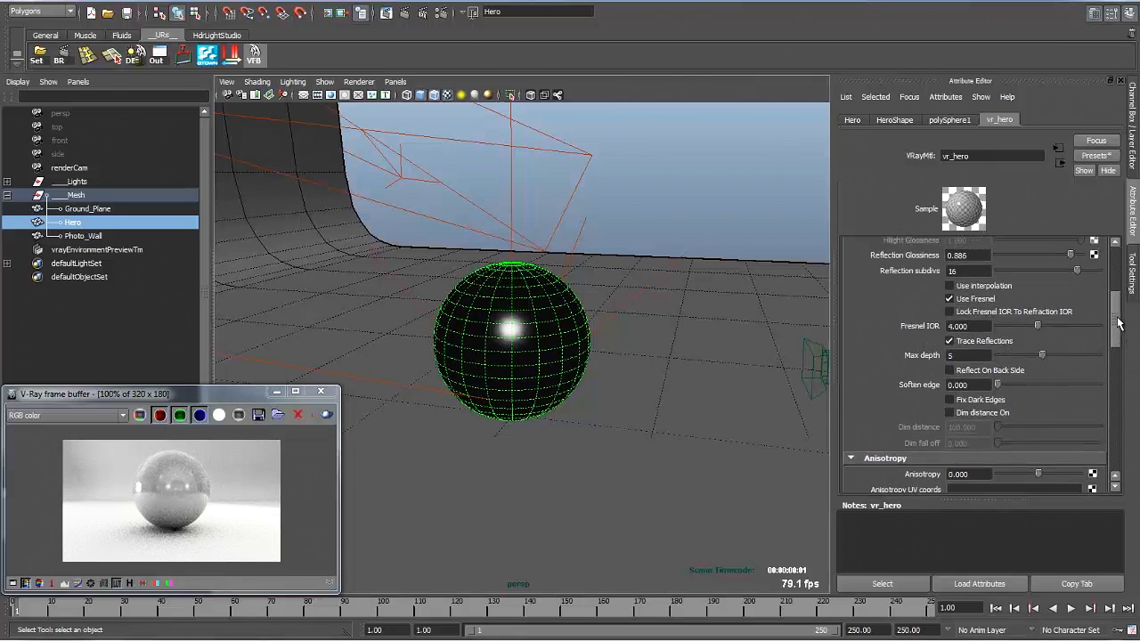
scroll(1109, 323, up, 2)
drag(1071, 289, 1081, 290)
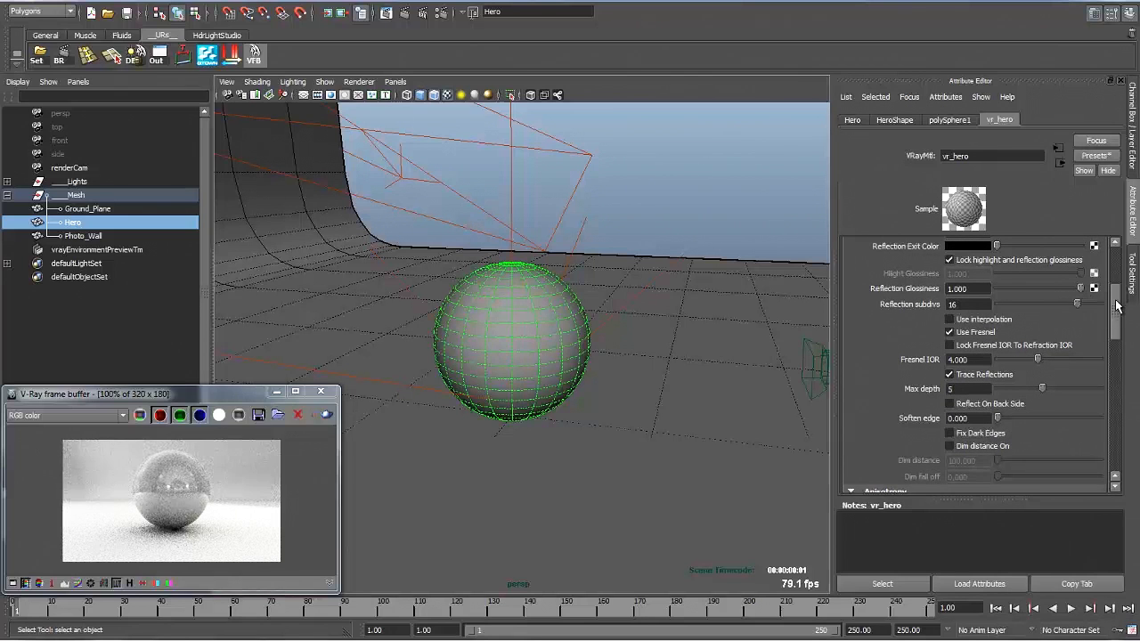
scroll(1113, 318, down, 2)
drag(1112, 317, 1113, 322)
scroll(933, 329, down, 9)
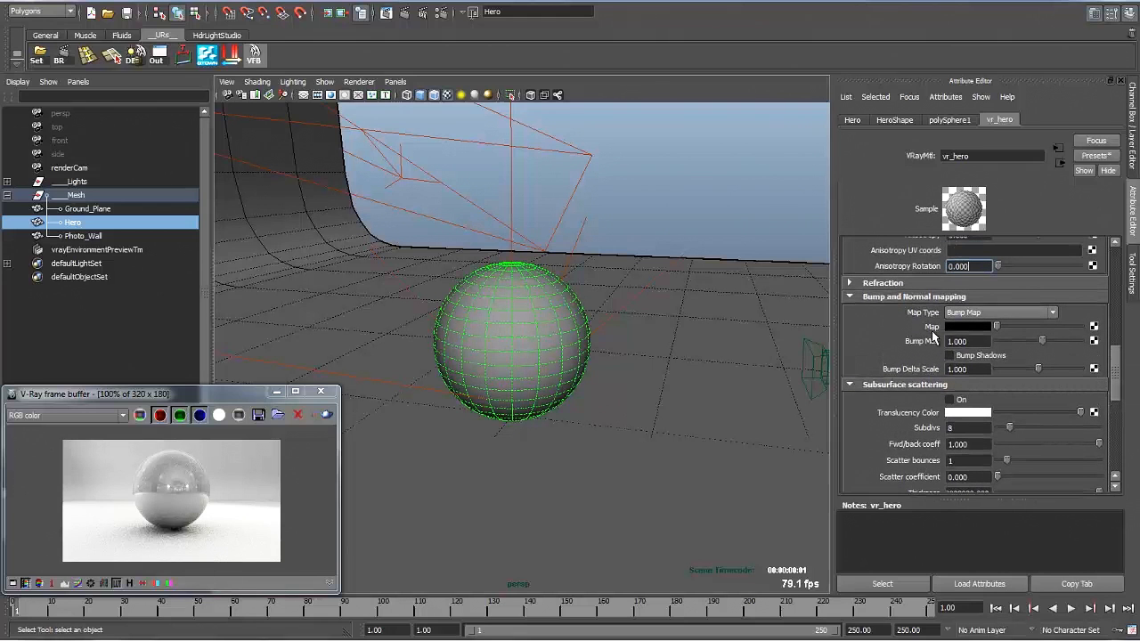
Connect a Fractal texture to Bump Map and set place2dTexture5 Repeat UV to 5 × 5
click(1094, 327)
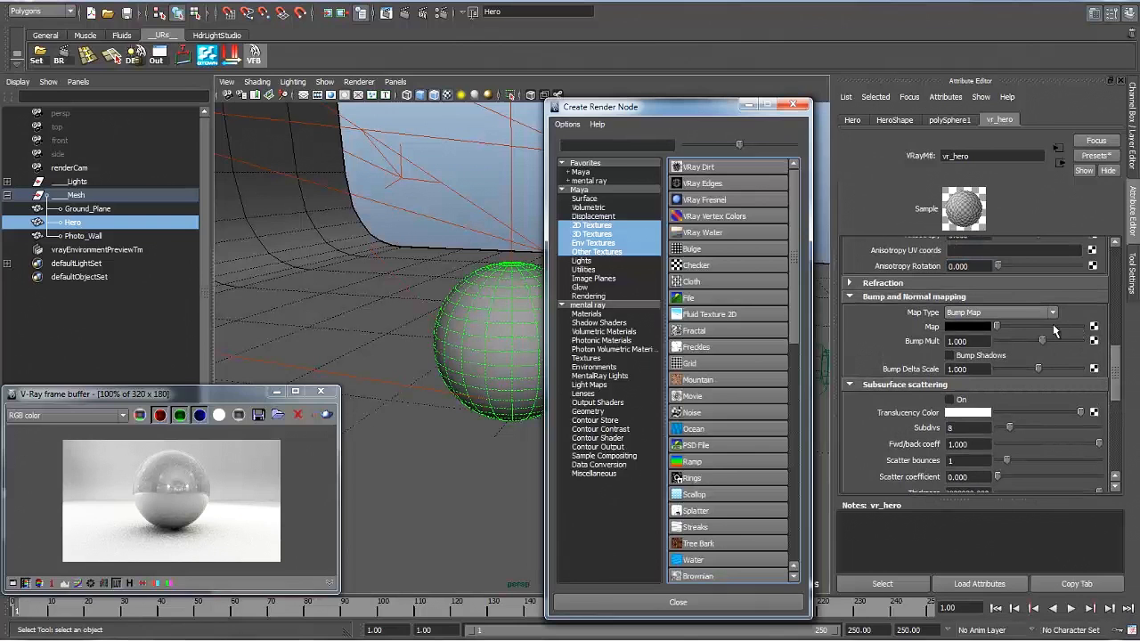
click(717, 331)
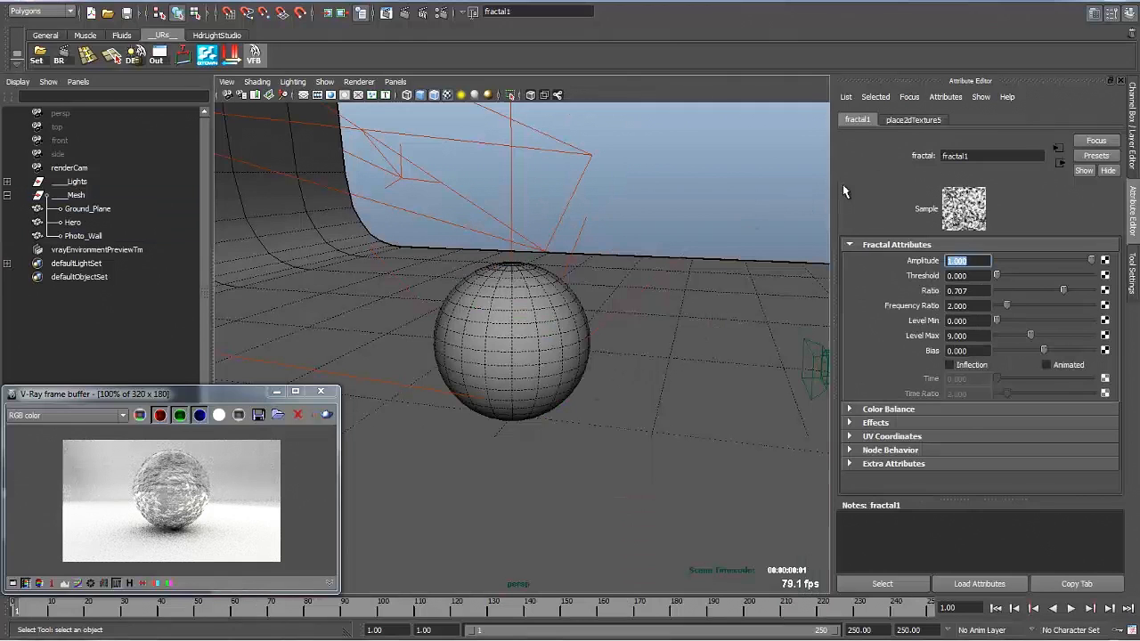
click(915, 122)
click(969, 365)
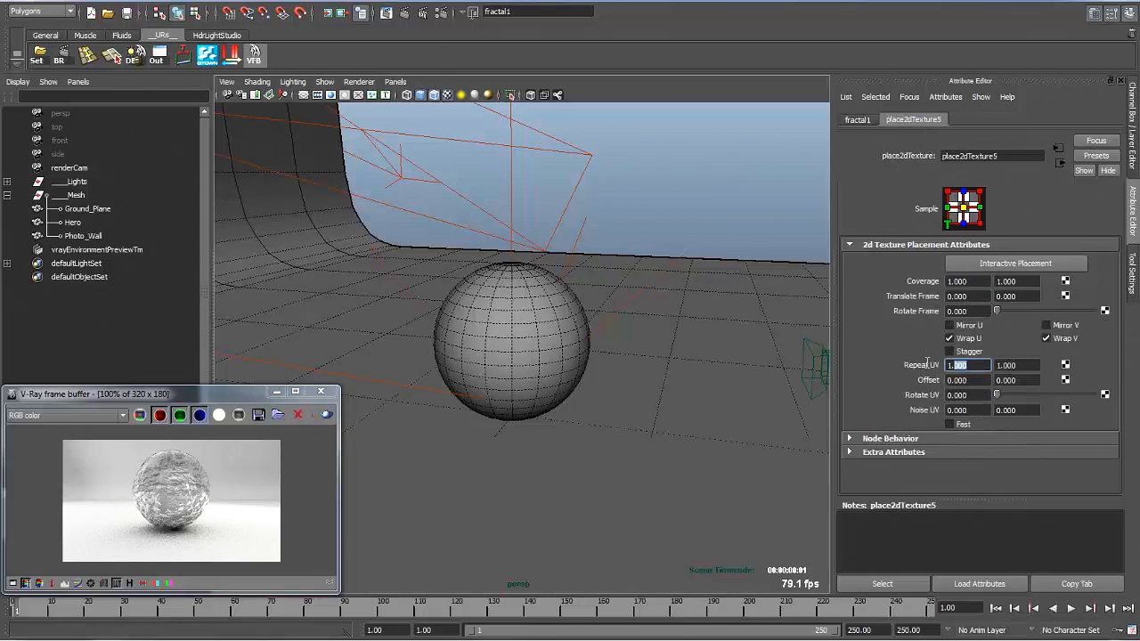
key(Tab)
text(5)
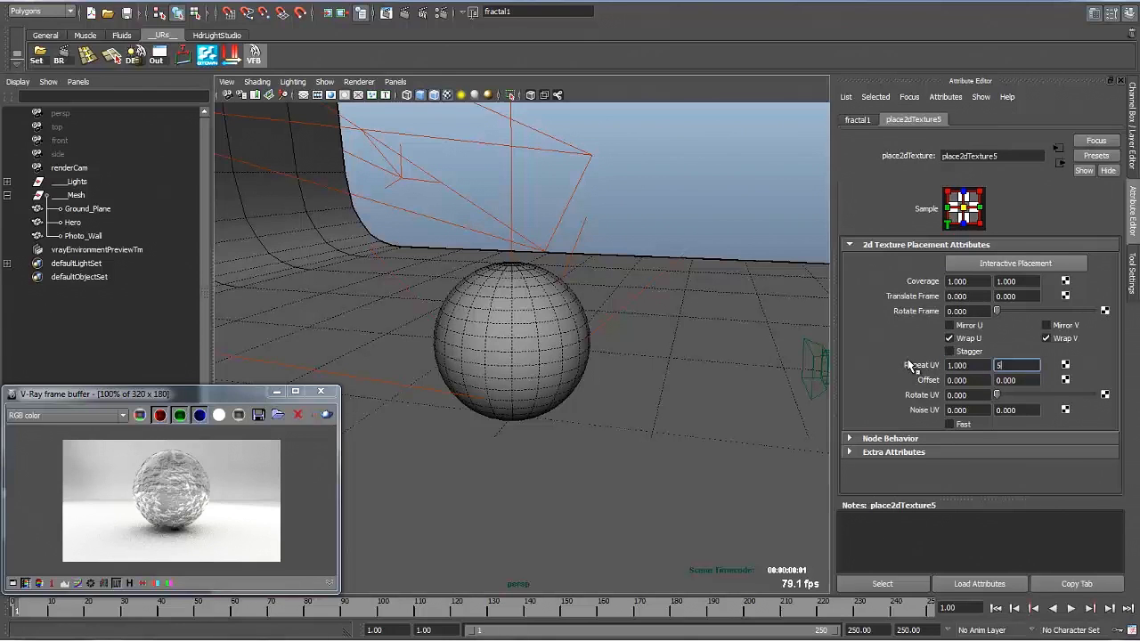
key(Tab)
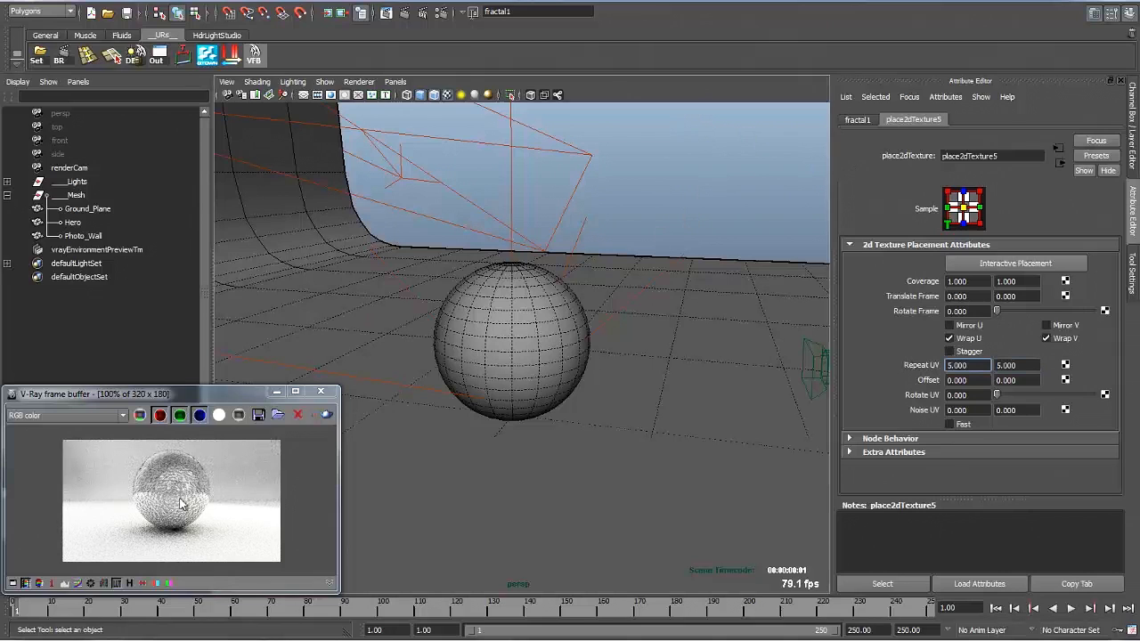
click(859, 120)
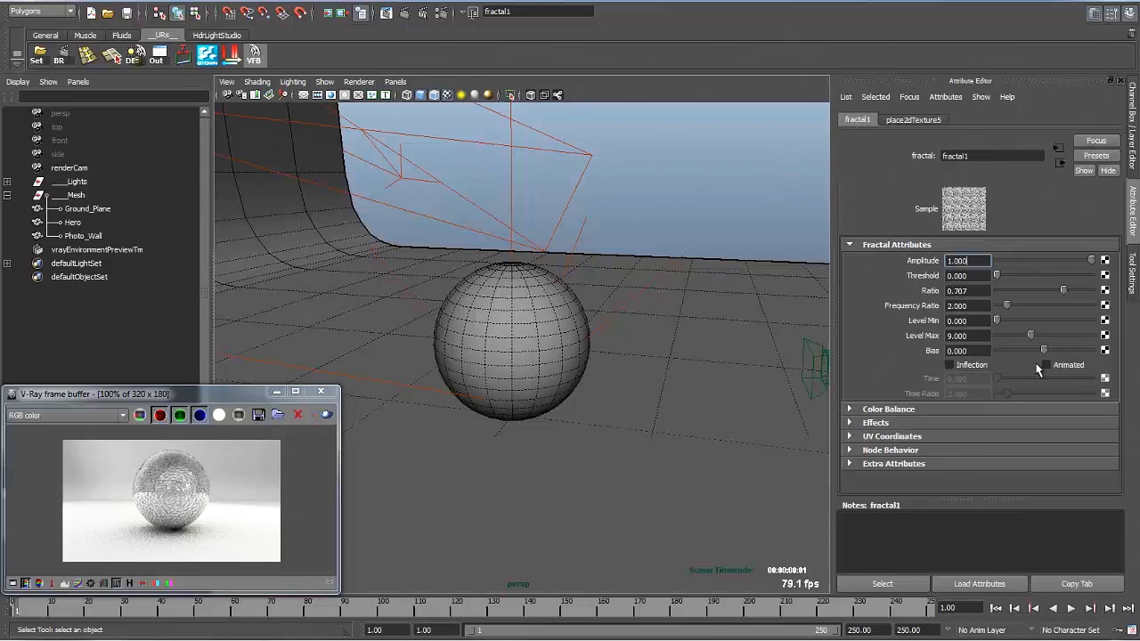
Back in vr_hero, try Bump Mult at 10, then set it to 0.050
click(1060, 163)
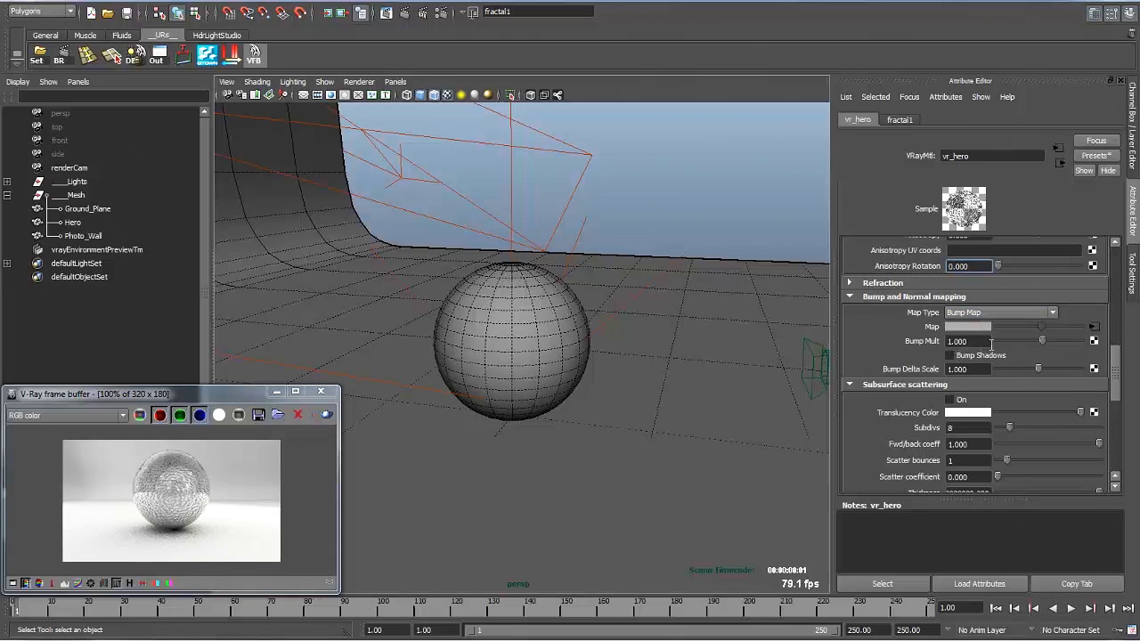
drag(1043, 341, 1083, 354)
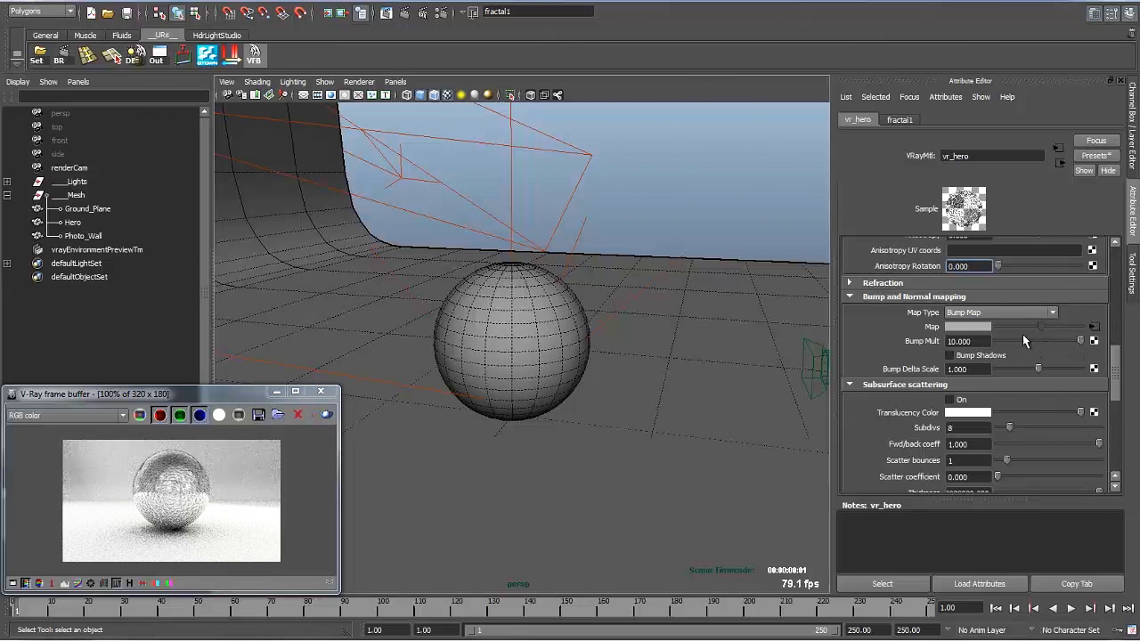
double_click(968, 341)
key(BackSpace)
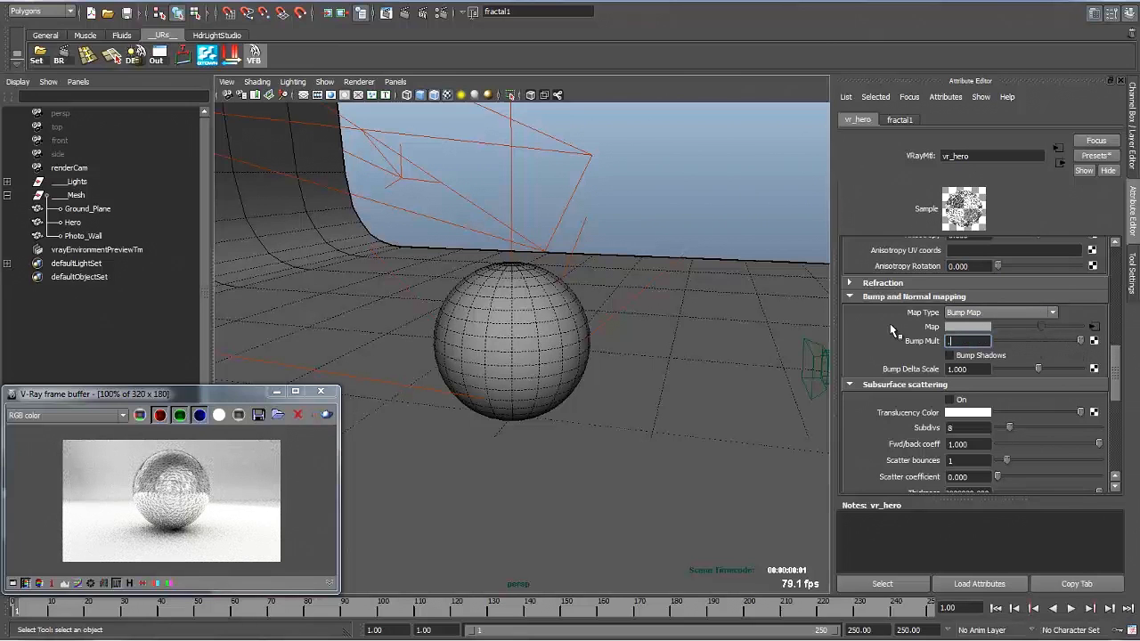
text(0.050)
key(Return)
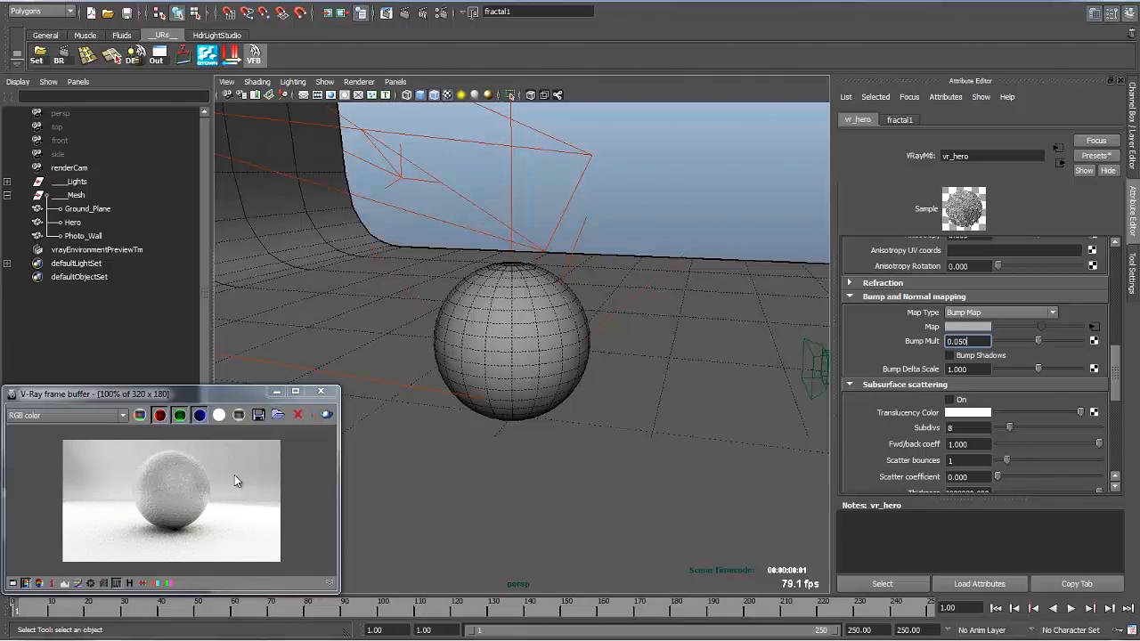
Widen the V-Ray frame buffer and enable Region Render around the whole sphere
drag(342, 436, 389, 436)
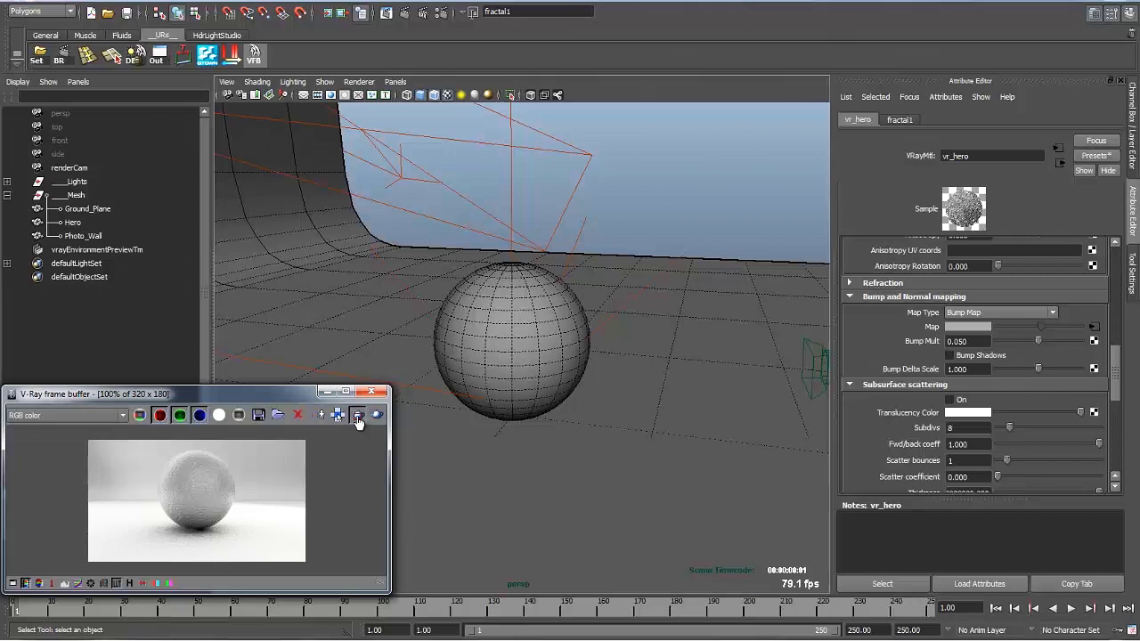
click(357, 415)
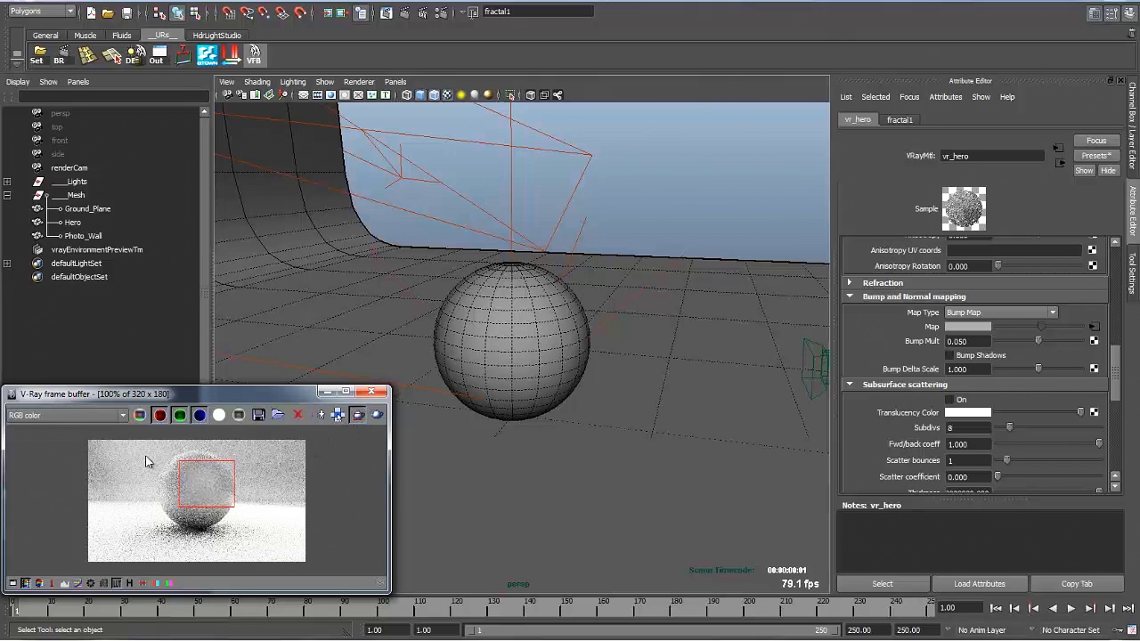
drag(146, 452, 242, 531)
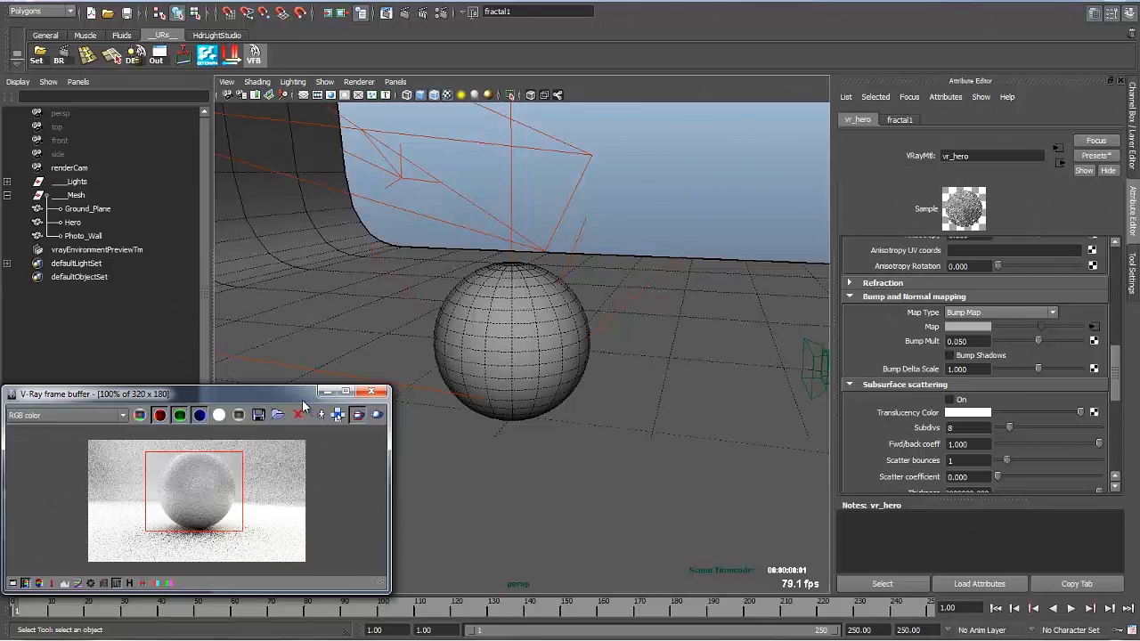
Lower vr_hero's Bump Mult to 0.010
double_click(964, 341)
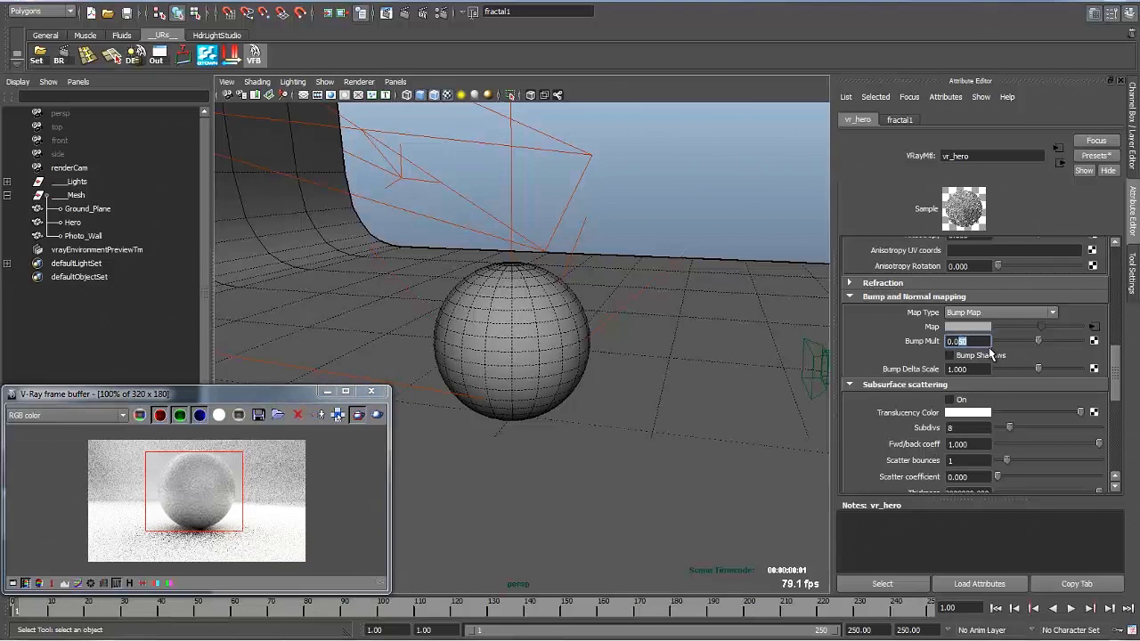
text(0.010)
key(Return)
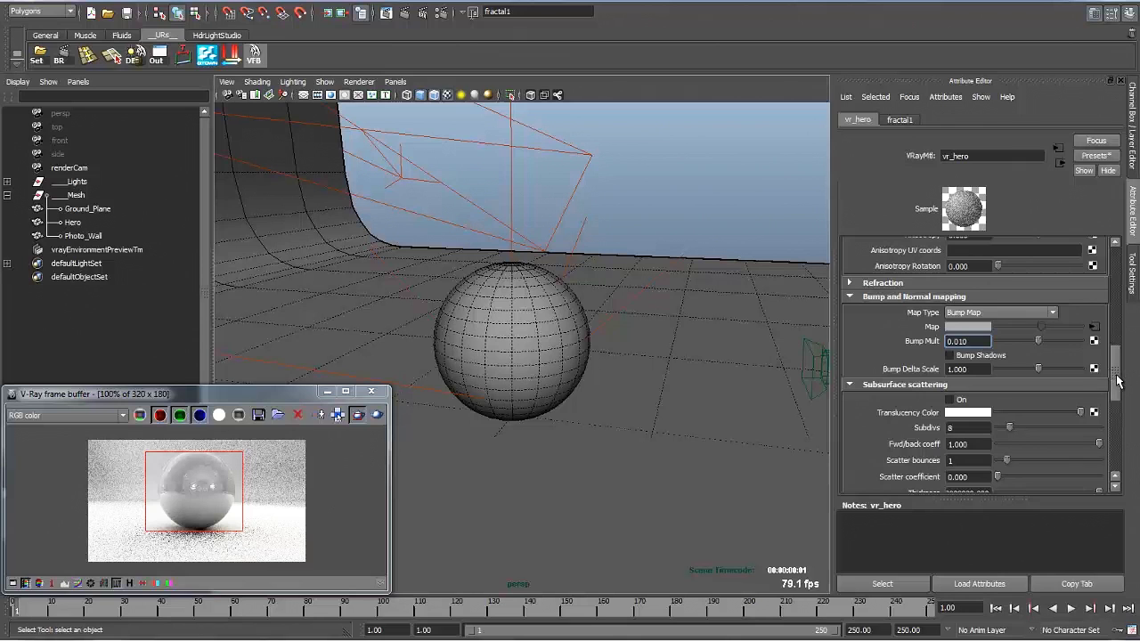
drag(1114, 378, 1074, 314)
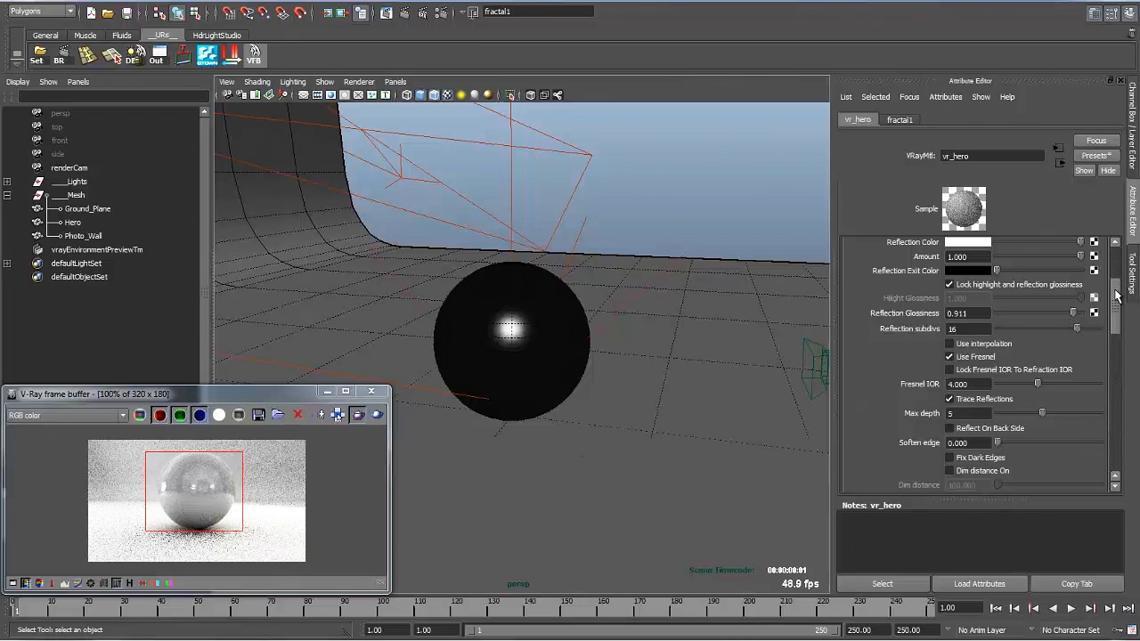
Drag vr_hero's Diffuse Color slider slightly darker for a darker sphere
scroll(1105, 276, up, 5)
click(1016, 276)
drag(1016, 276, 1010, 274)
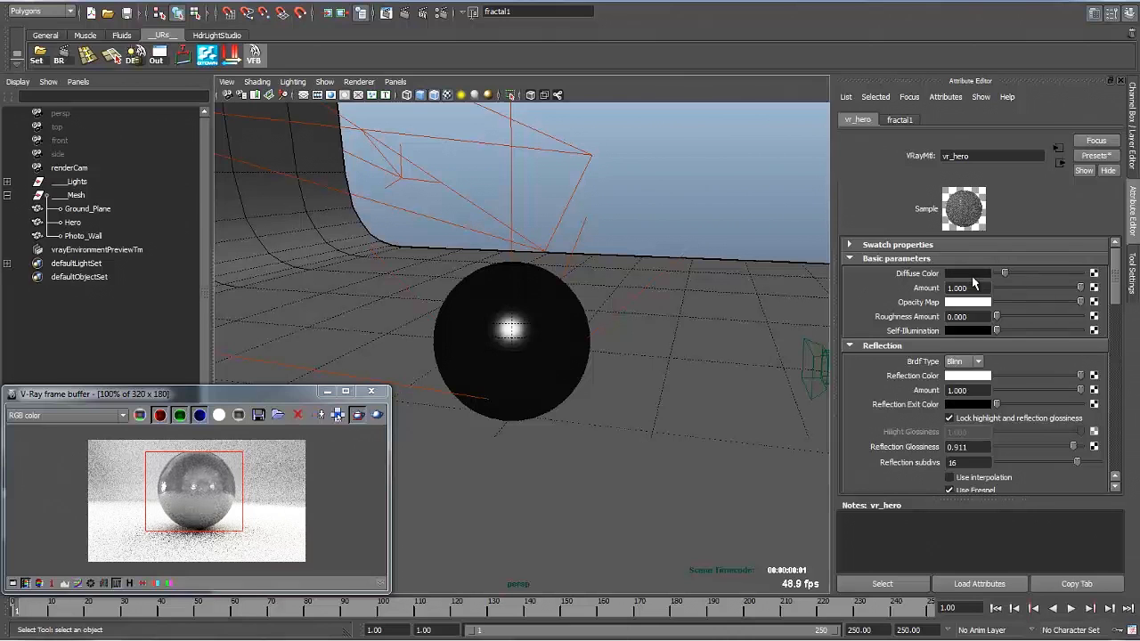
drag(1115, 280, 1094, 391)
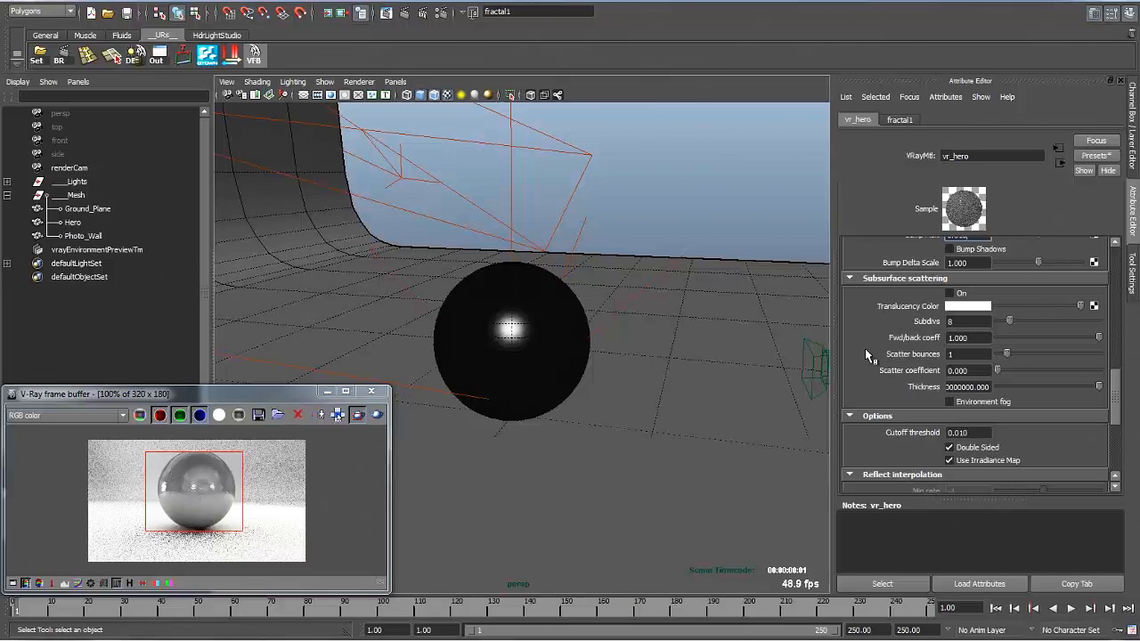
Assign a fresh V-Ray material to the Hero sphere and draw a render region over it
click(486, 318)
right_drag(495, 314, 604, 572)
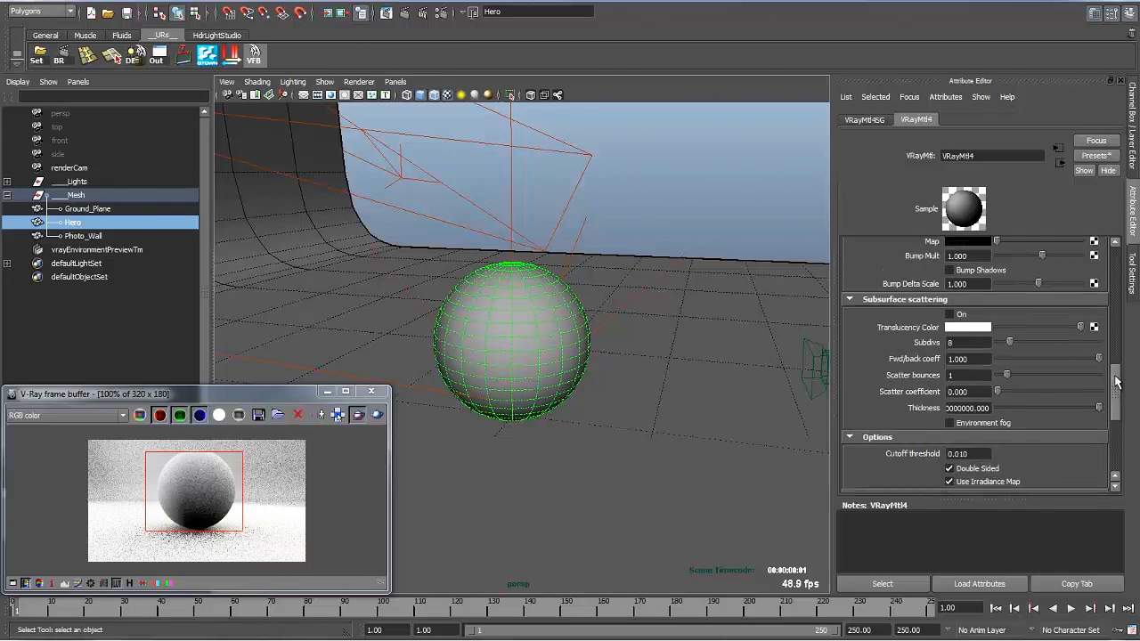
drag(1117, 381, 1119, 258)
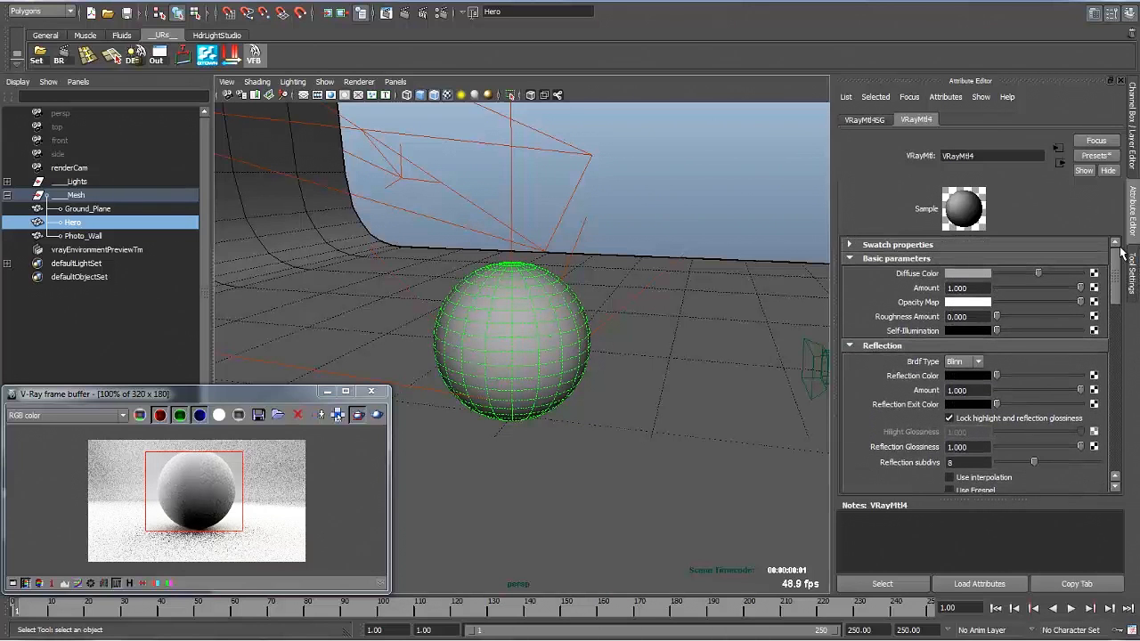
drag(144, 439, 248, 546)
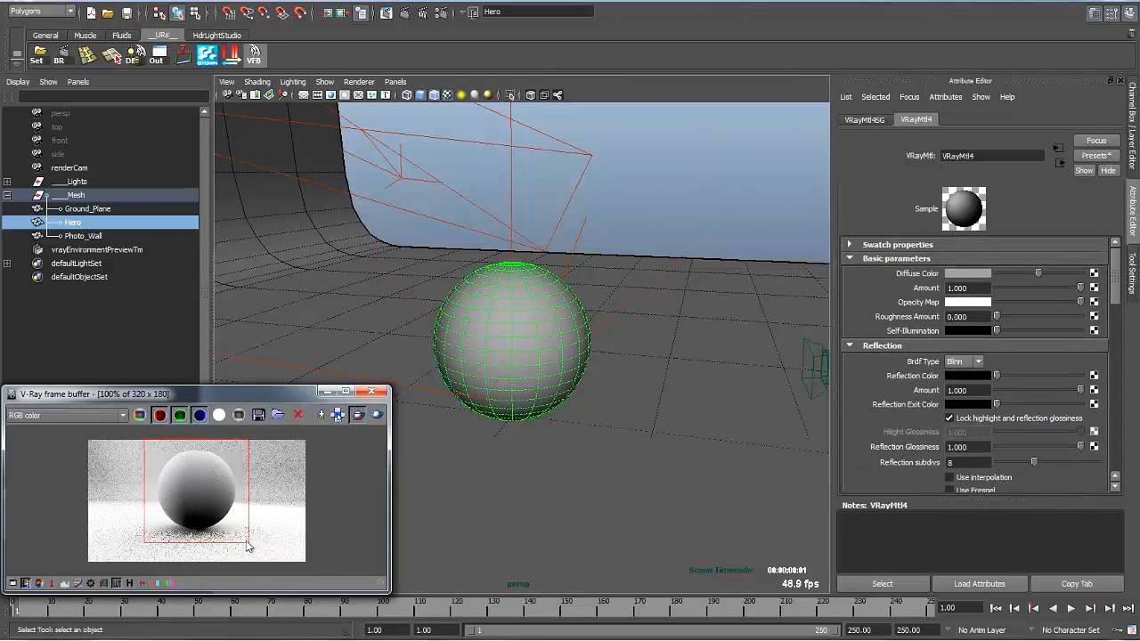
Make the sphere's reflection colour white with Fresnel reflections enabled
drag(1038, 274, 993, 275)
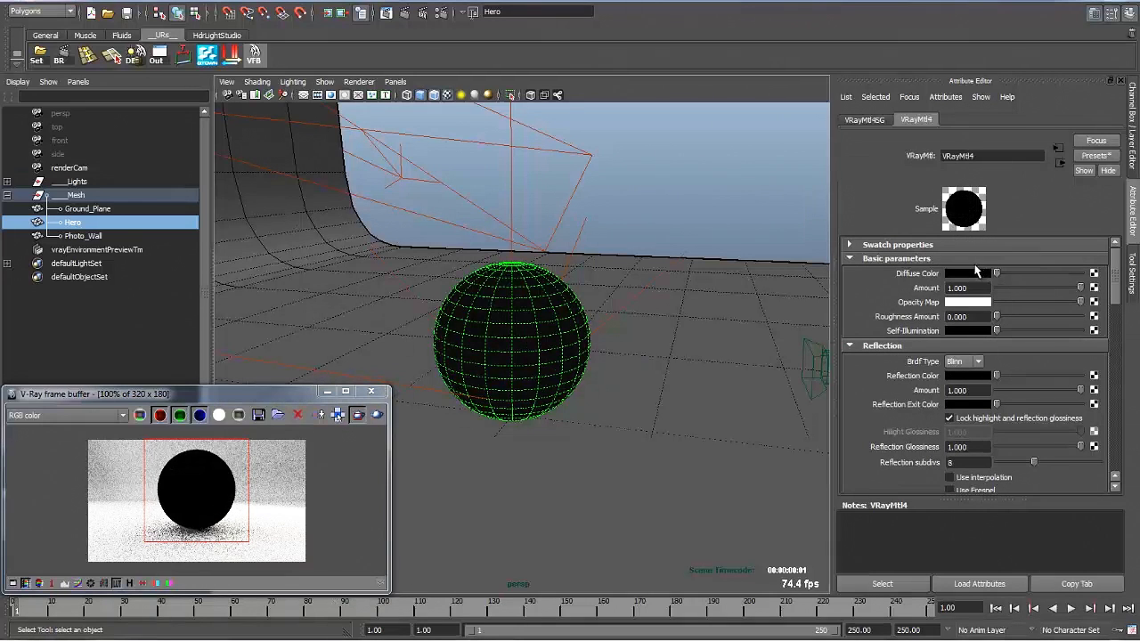
drag(1115, 287, 1110, 303)
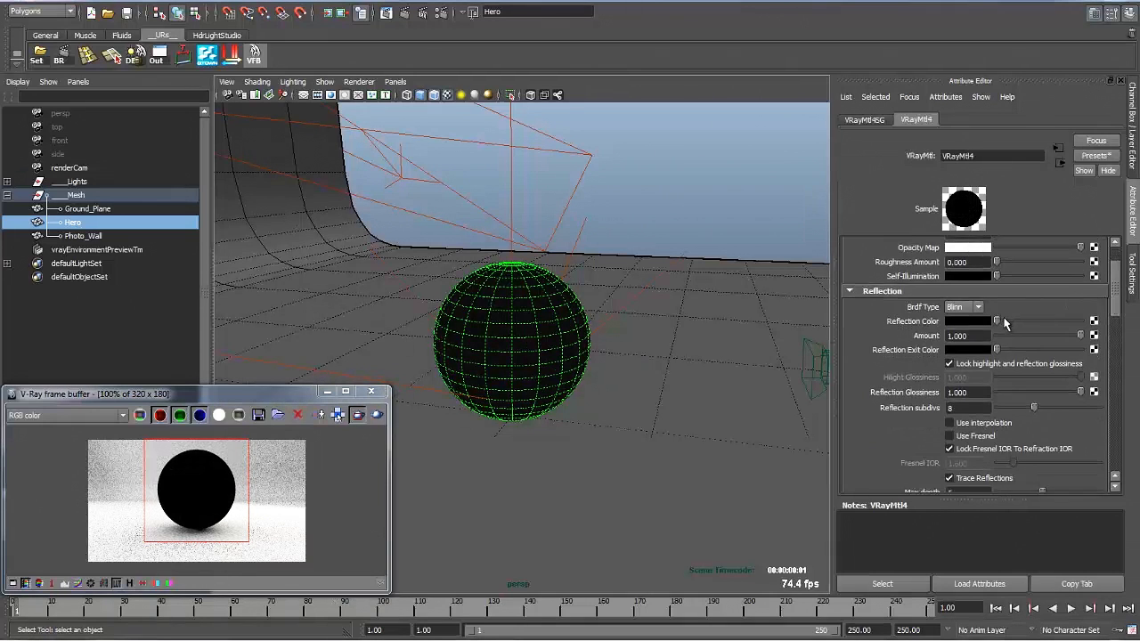
drag(998, 321, 1079, 322)
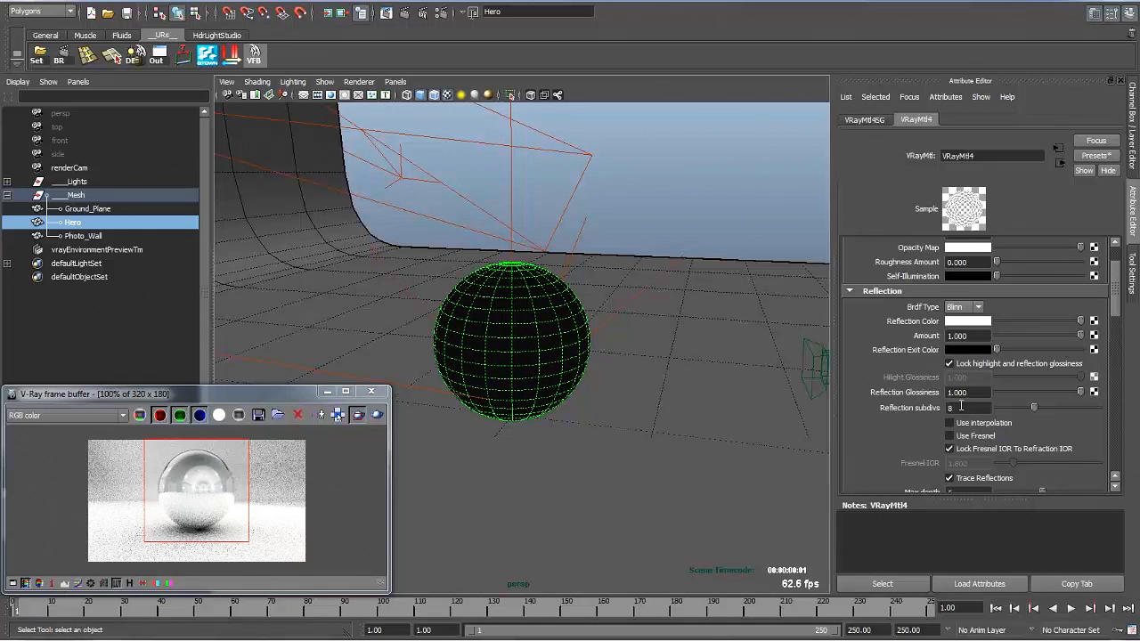
click(974, 437)
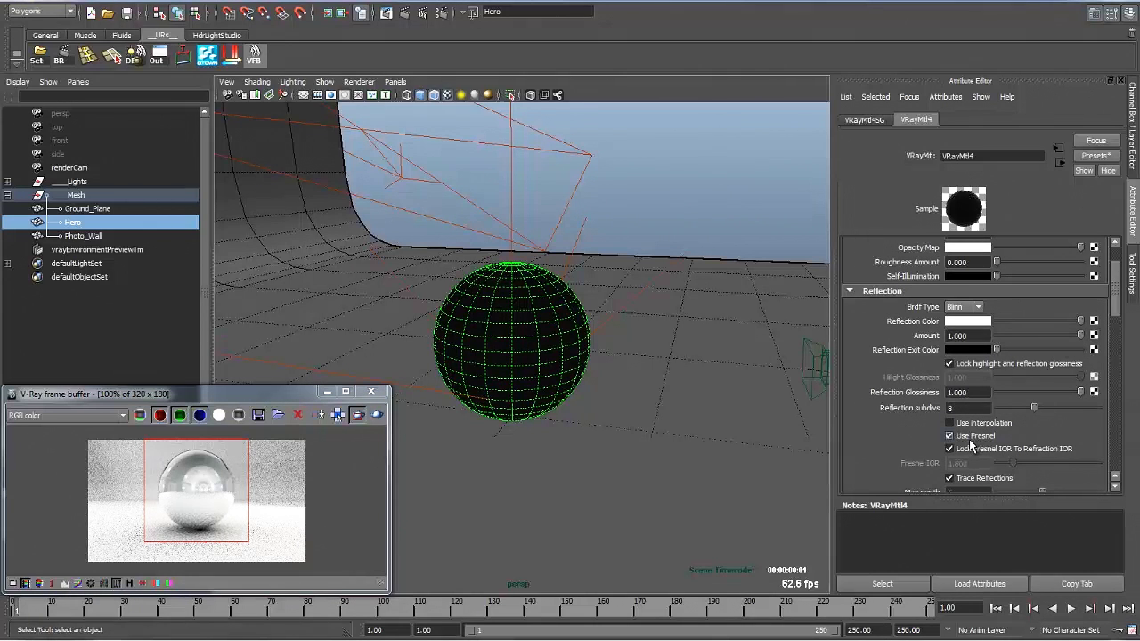
Set the refraction colour to white so the sphere is fully refractive
scroll(932, 365, down, 10)
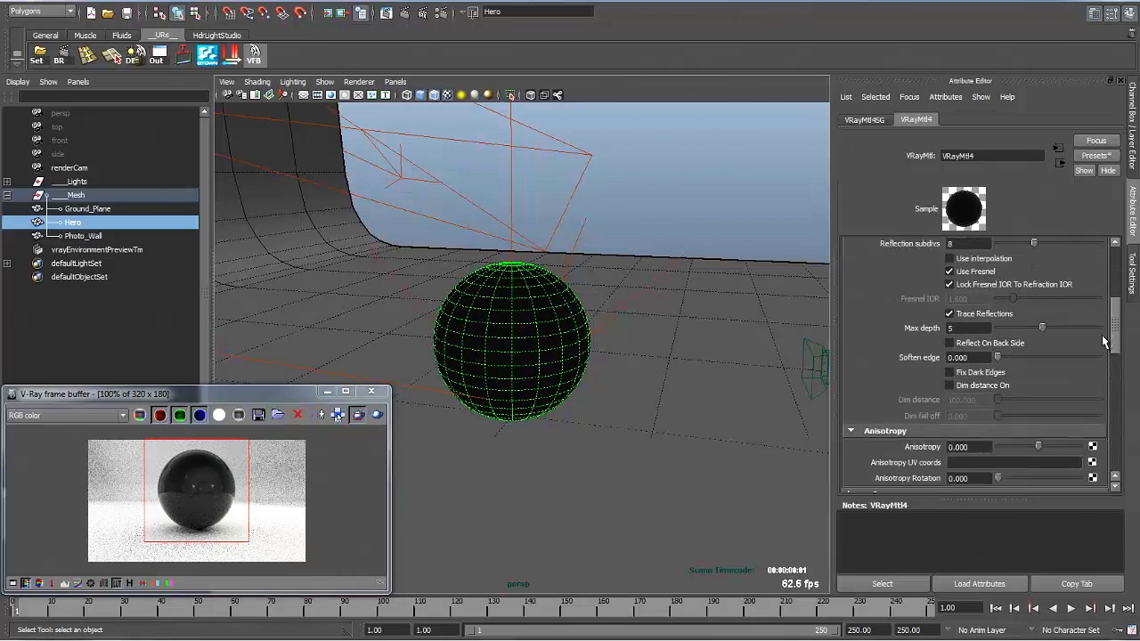
click(930, 343)
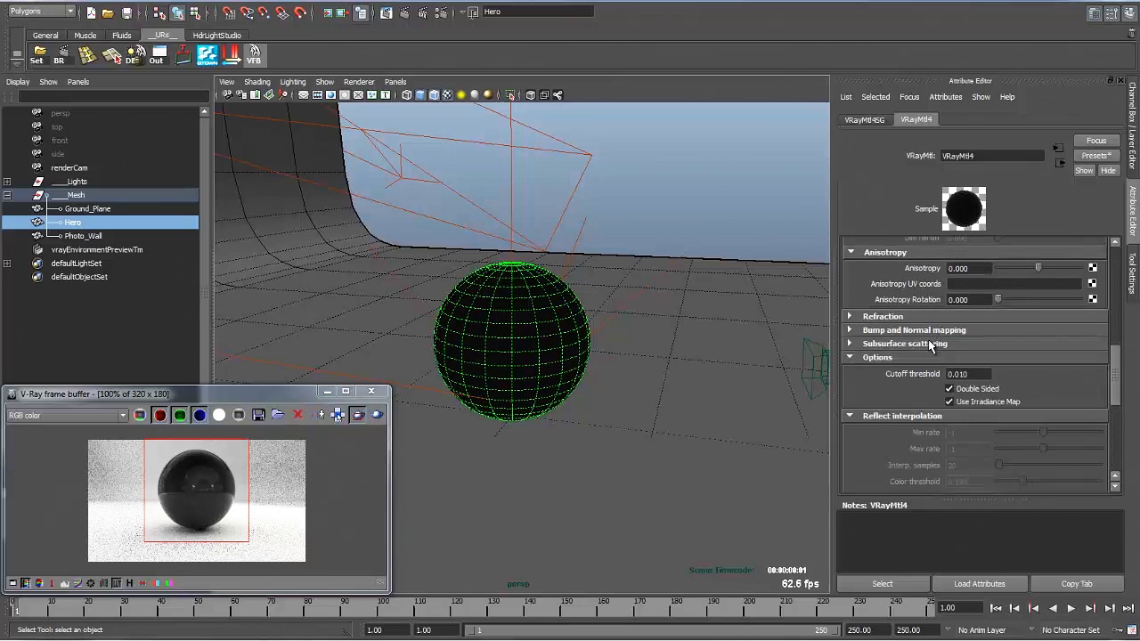
click(930, 317)
scroll(1117, 347, down, 2)
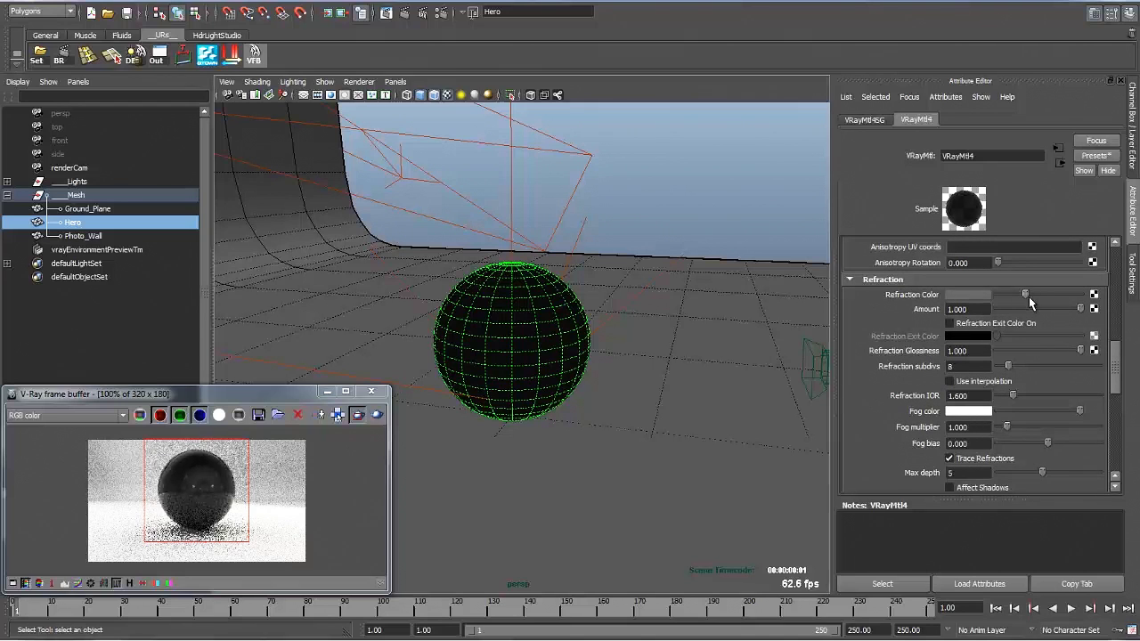
drag(999, 296, 1102, 305)
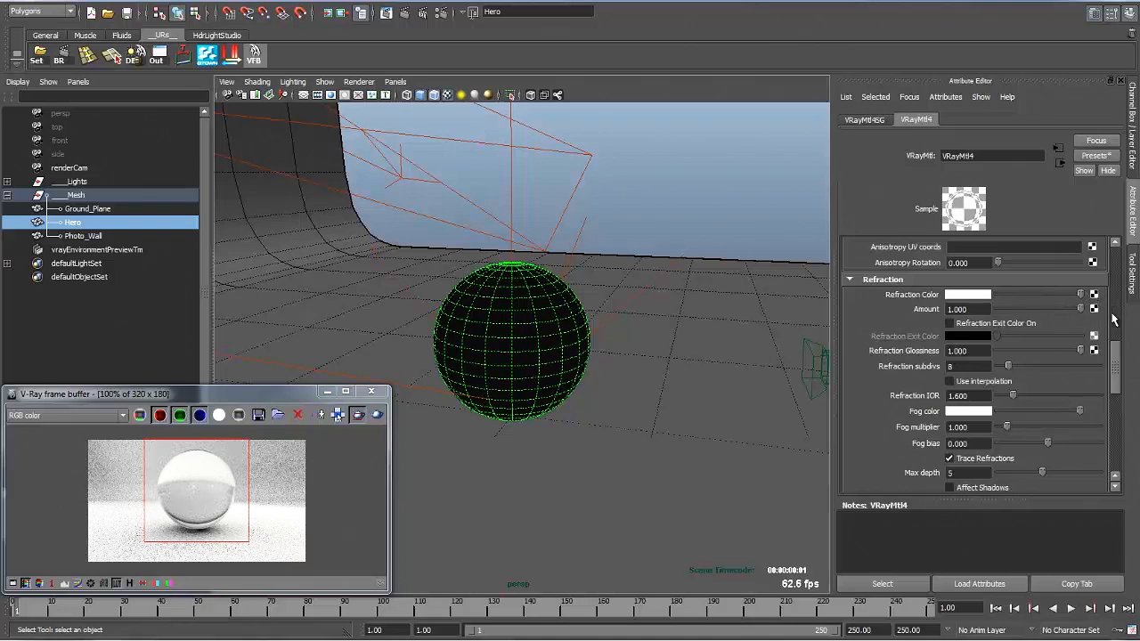
Set the refraction IOR to 1.33, then raise it to 3.96
scroll(1044, 320, up, 10)
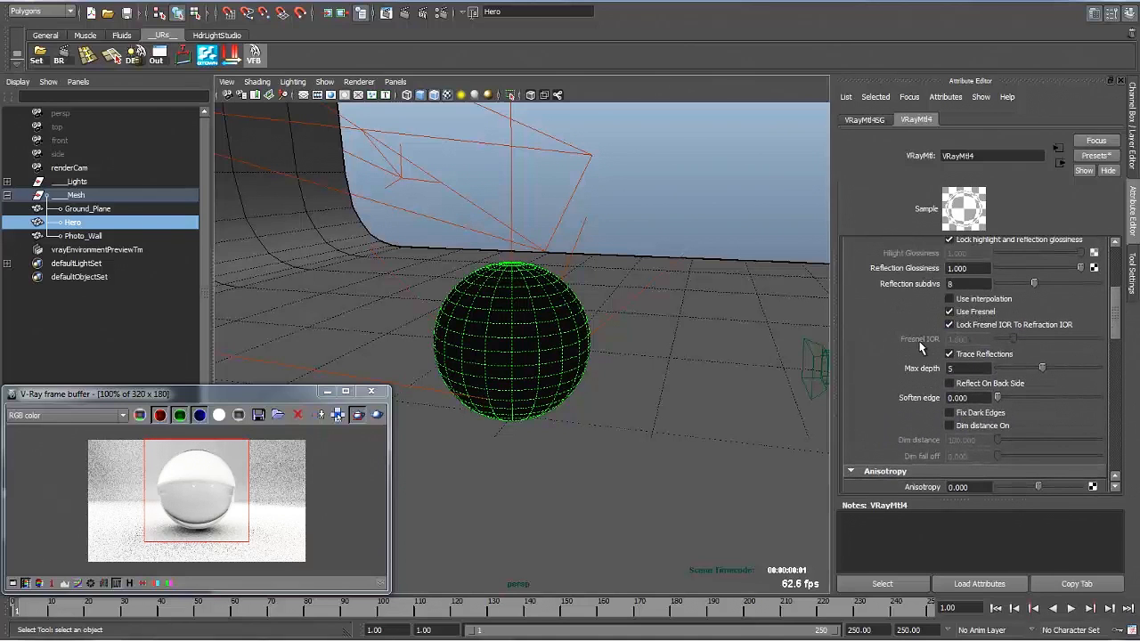
scroll(1117, 326, down, 10)
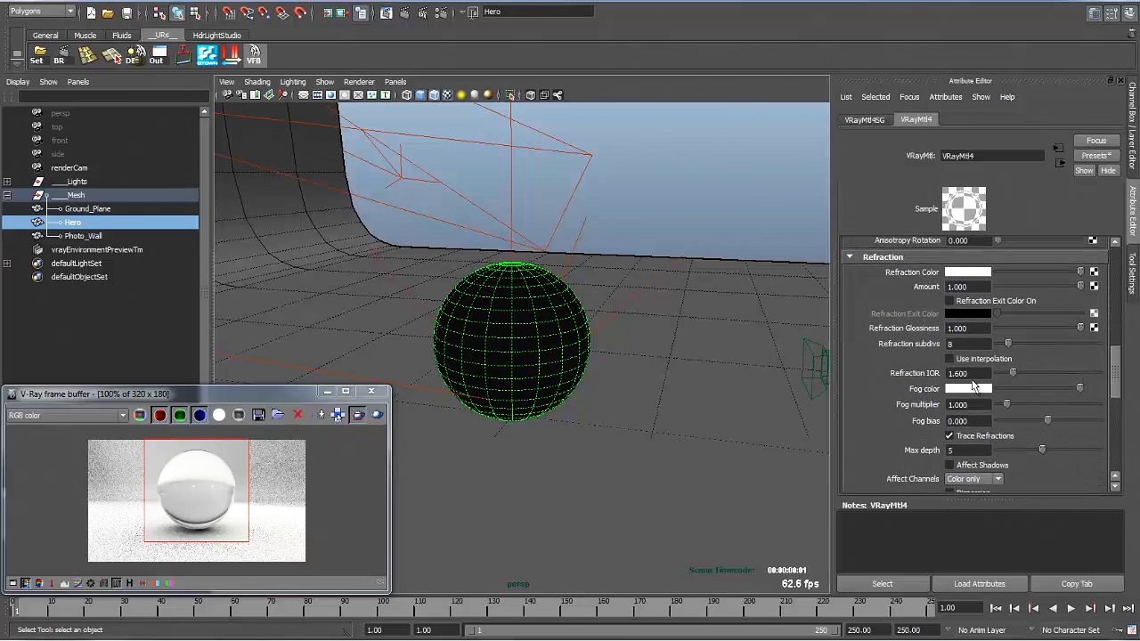
click(955, 374)
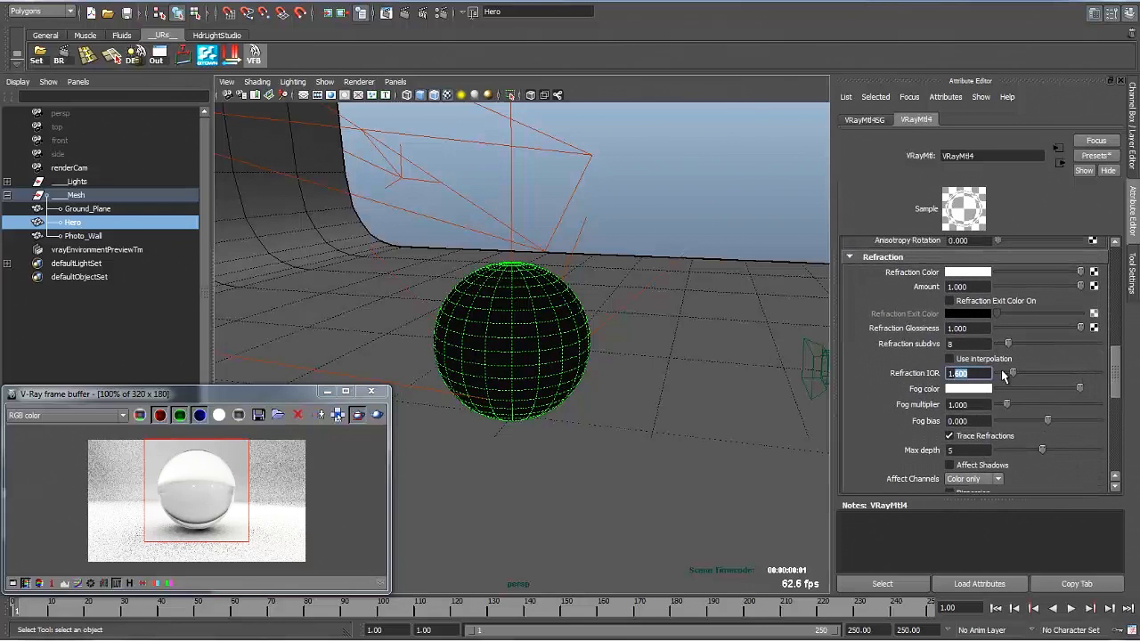
text(1.33)
key(Return)
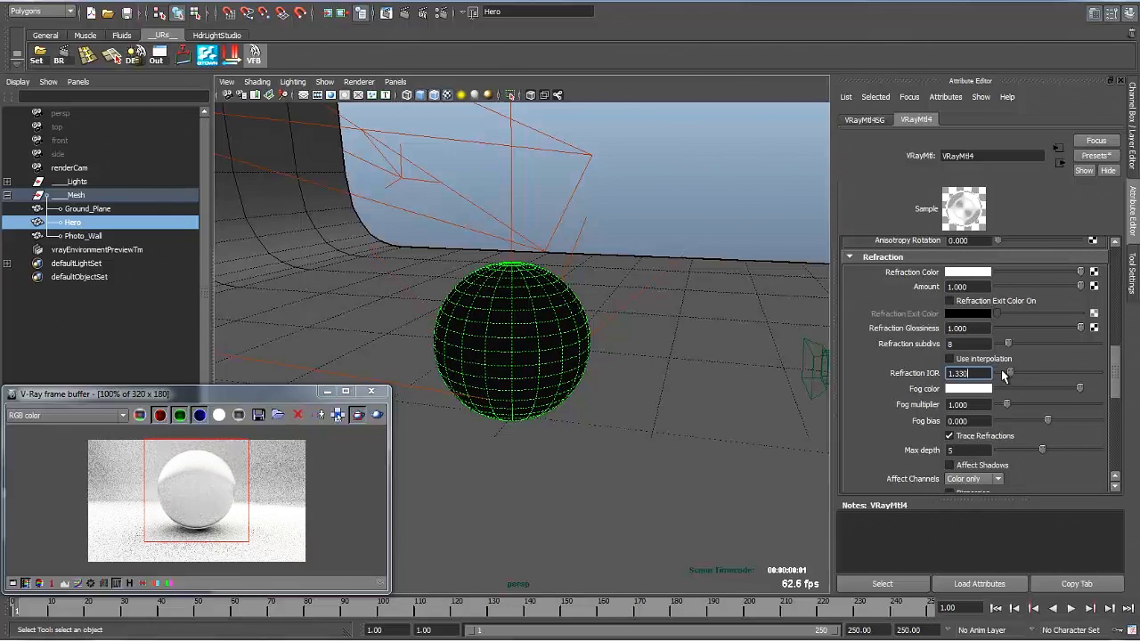
drag(1115, 375, 1117, 359)
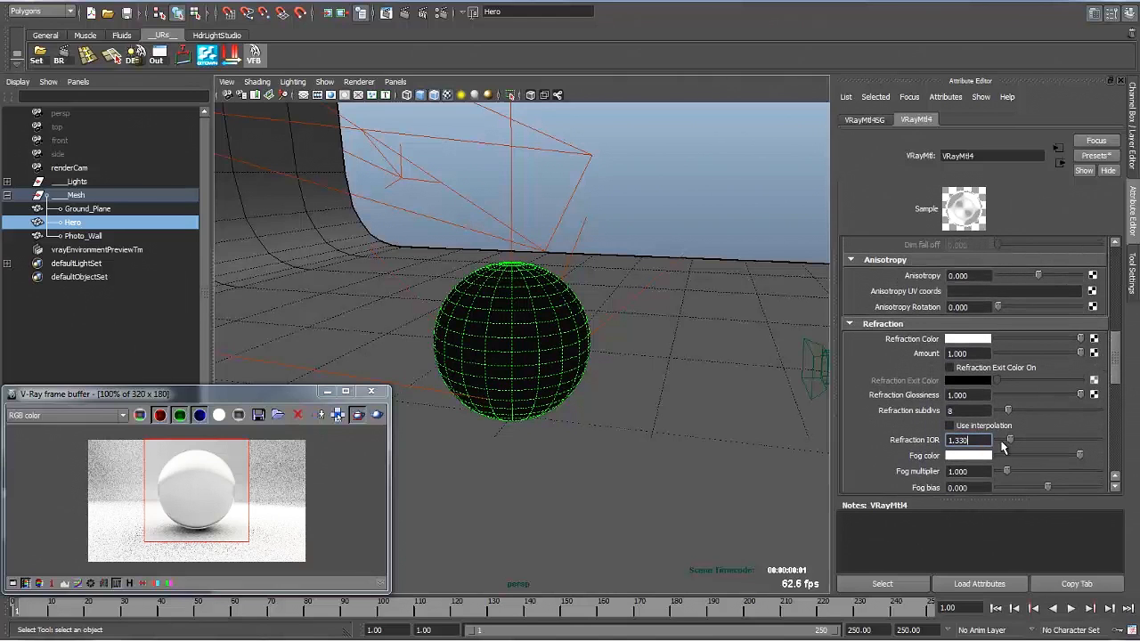
drag(1006, 441, 1033, 439)
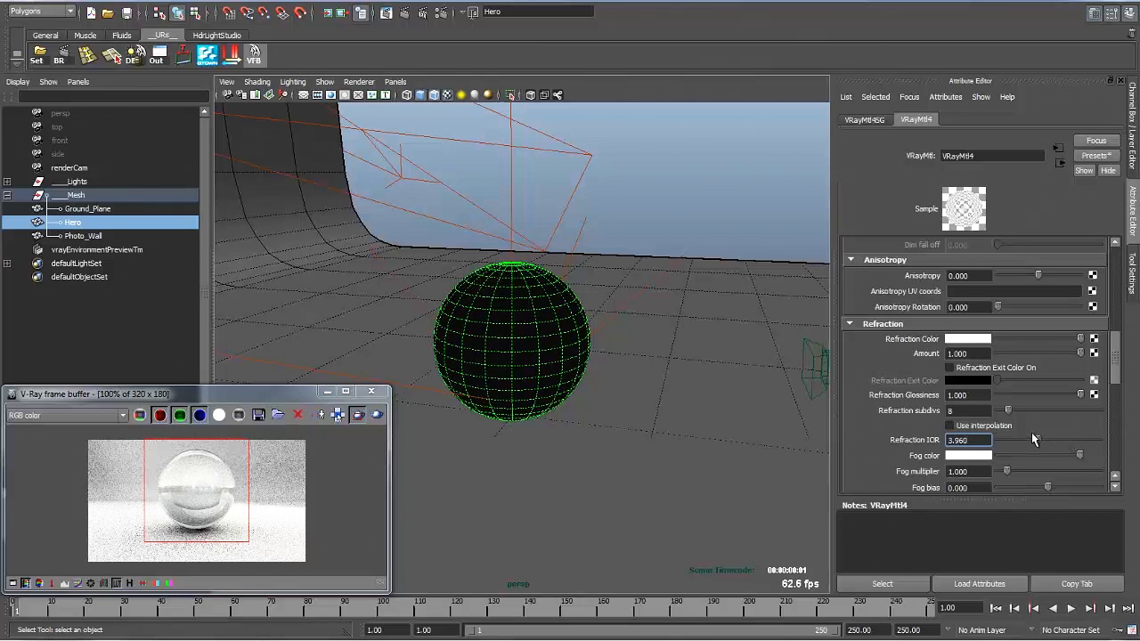
drag(1114, 379, 1113, 414)
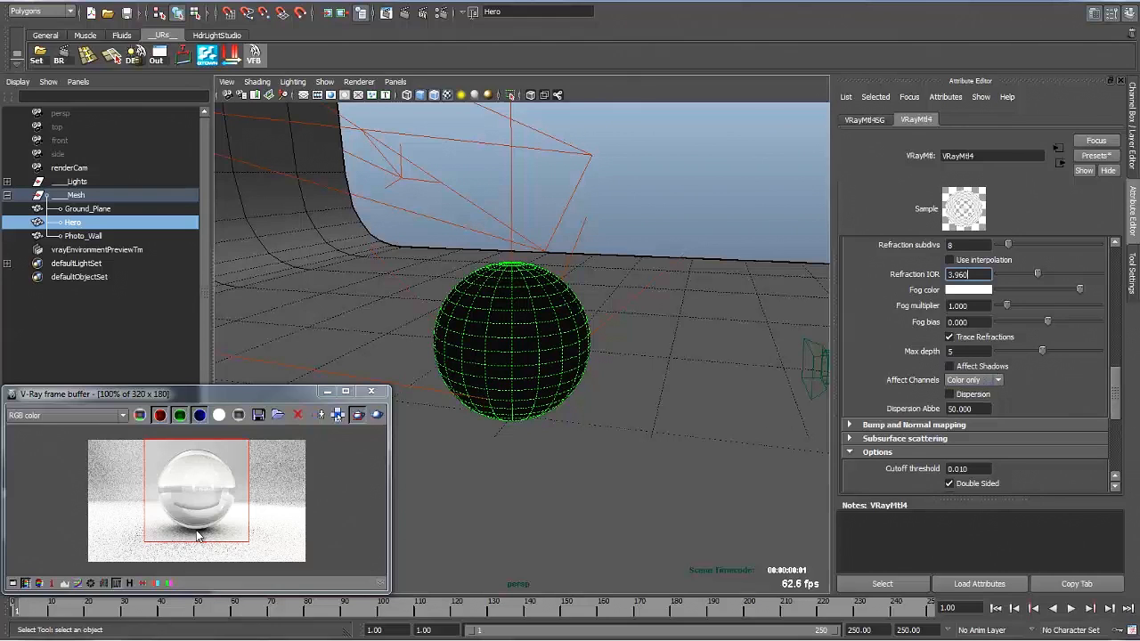
Enable Affect Shadows and Dispersion, with the test render limited to the sphere
click(981, 366)
drag(144, 448, 242, 557)
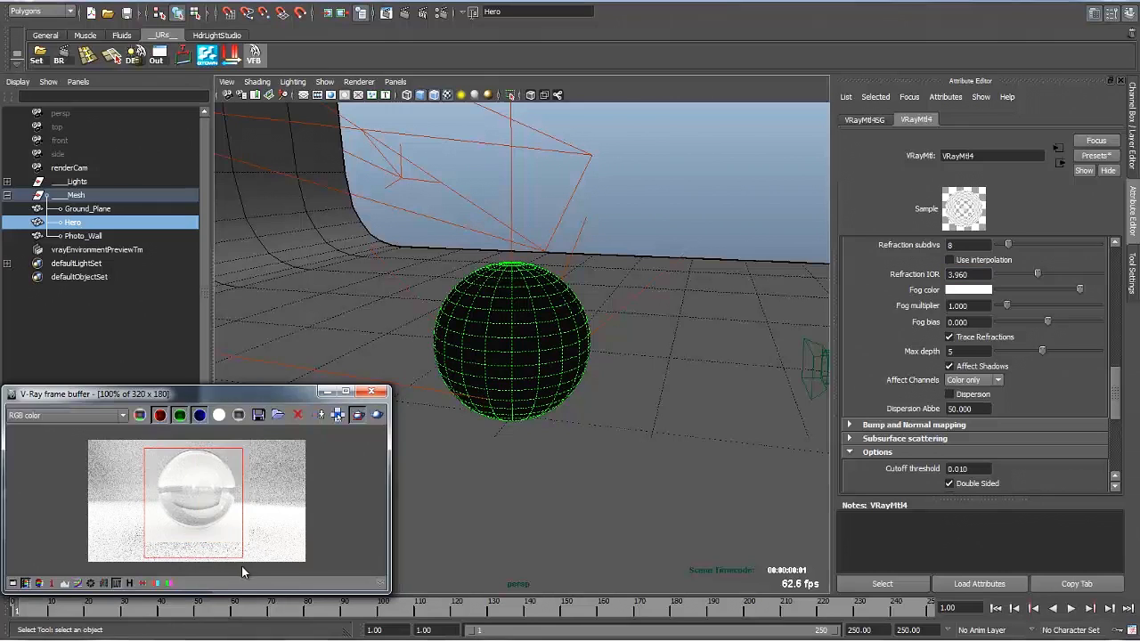
click(962, 399)
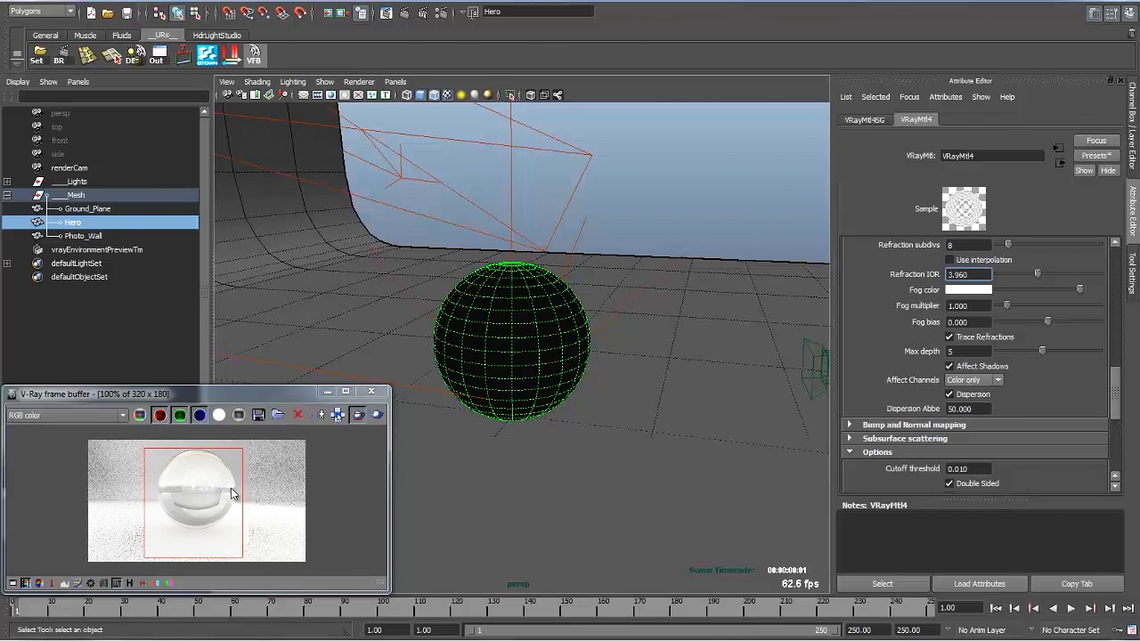
Uncheck Dispersion on VRayMtl4's refraction and reposition the frame buffer window
click(962, 397)
scroll(989, 383, up, 5)
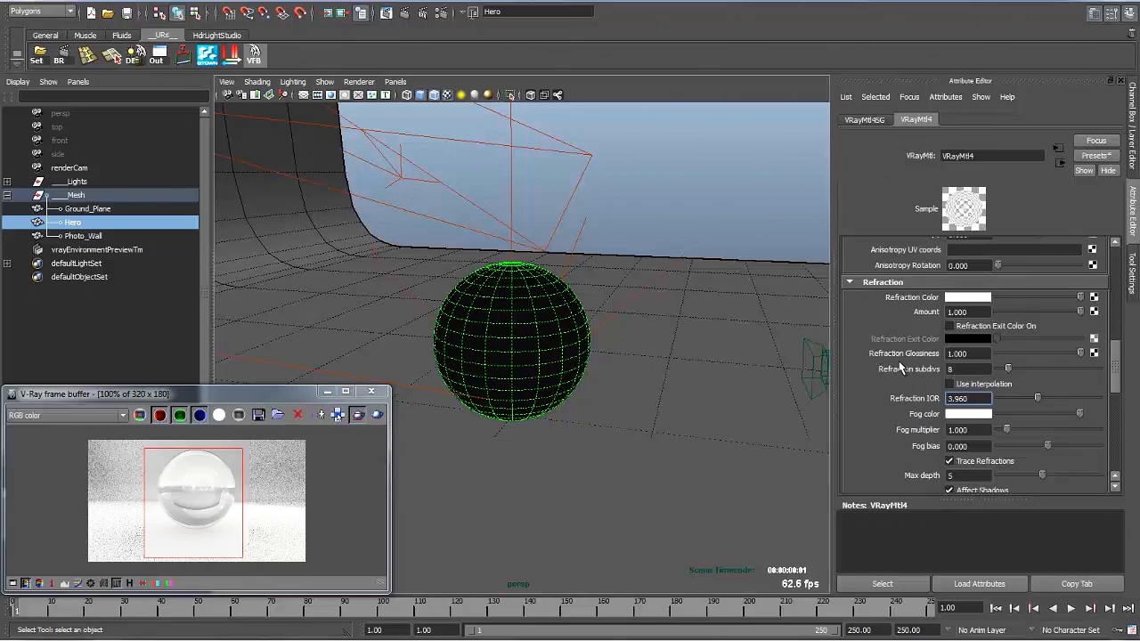
drag(1116, 380, 1095, 365)
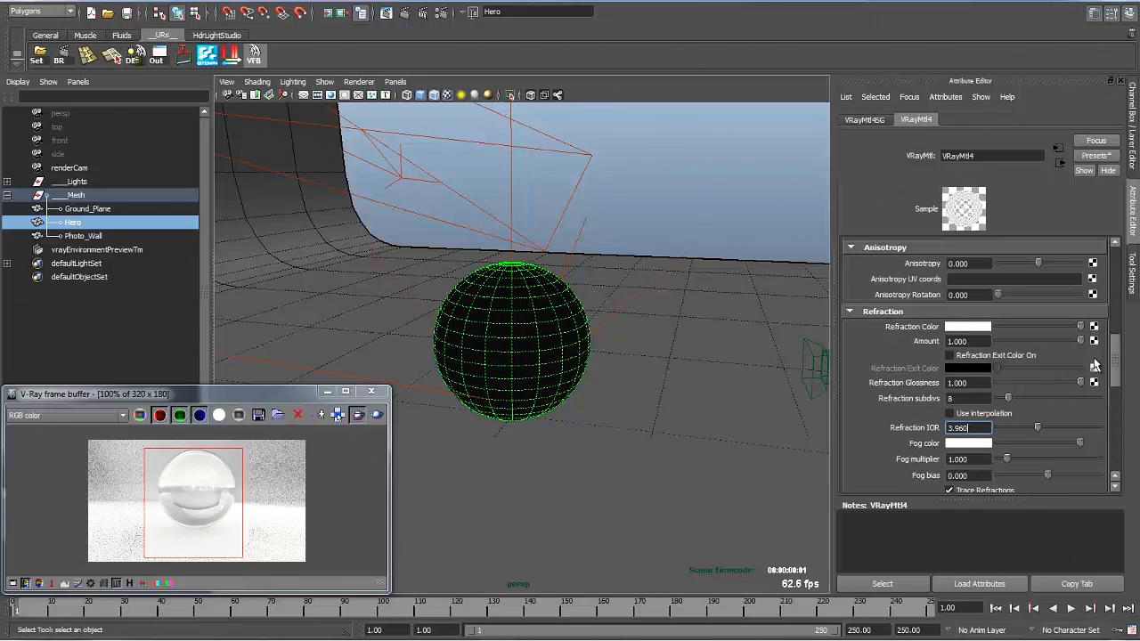
drag(287, 396, 295, 371)
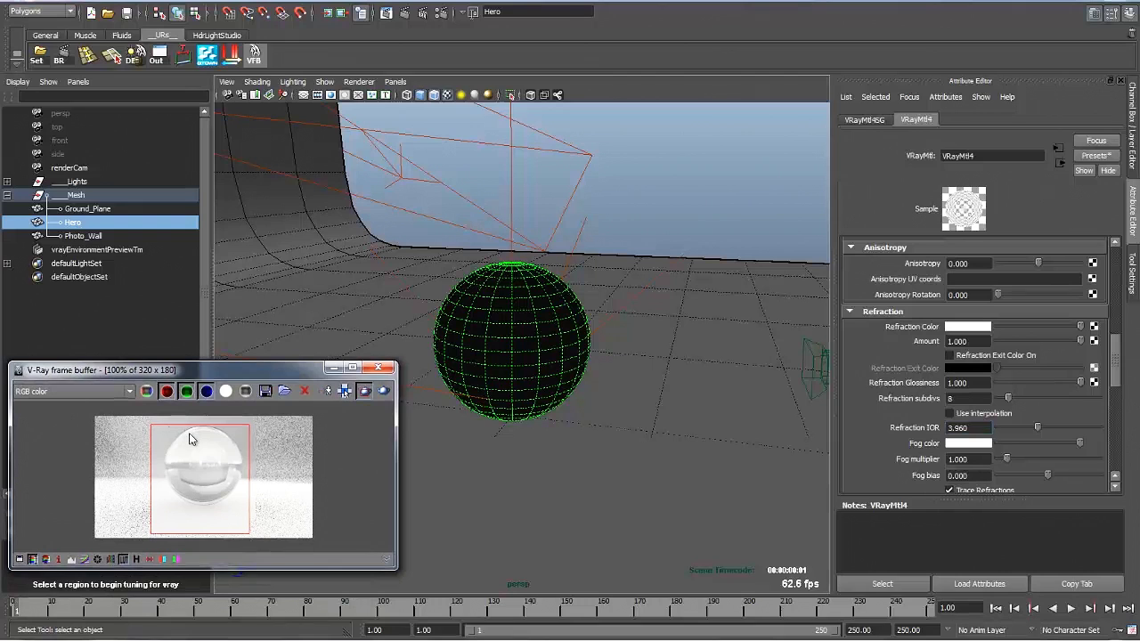
Assign a fresh VRay Mtl to the Hero sphere via Assign Favorite Material
click(517, 276)
right_click(517, 276)
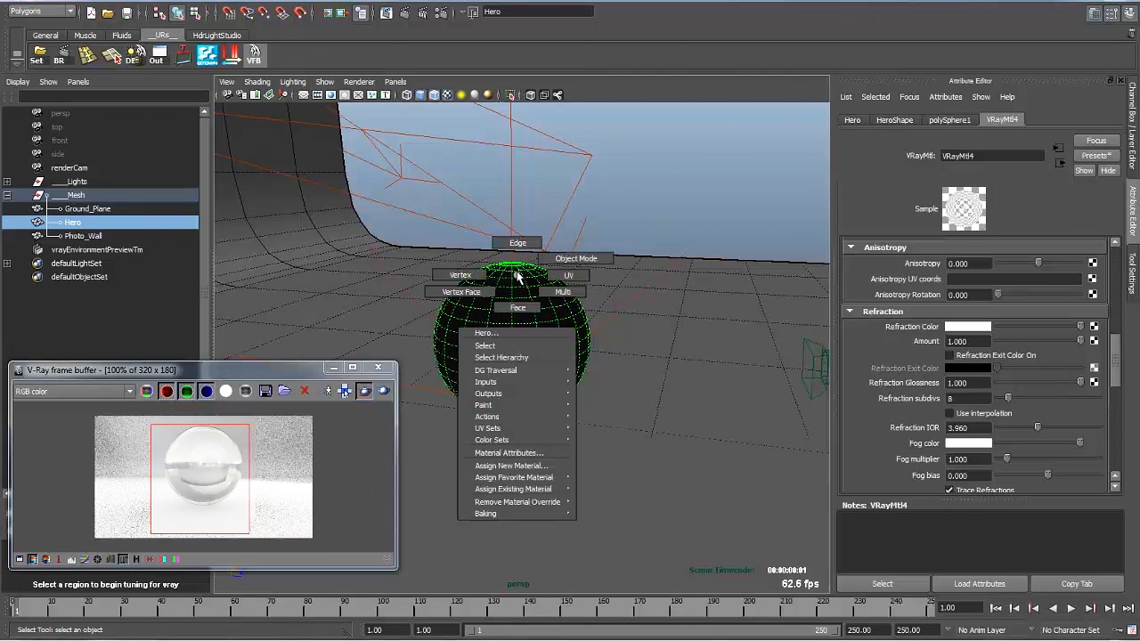
mouse_move(546, 481)
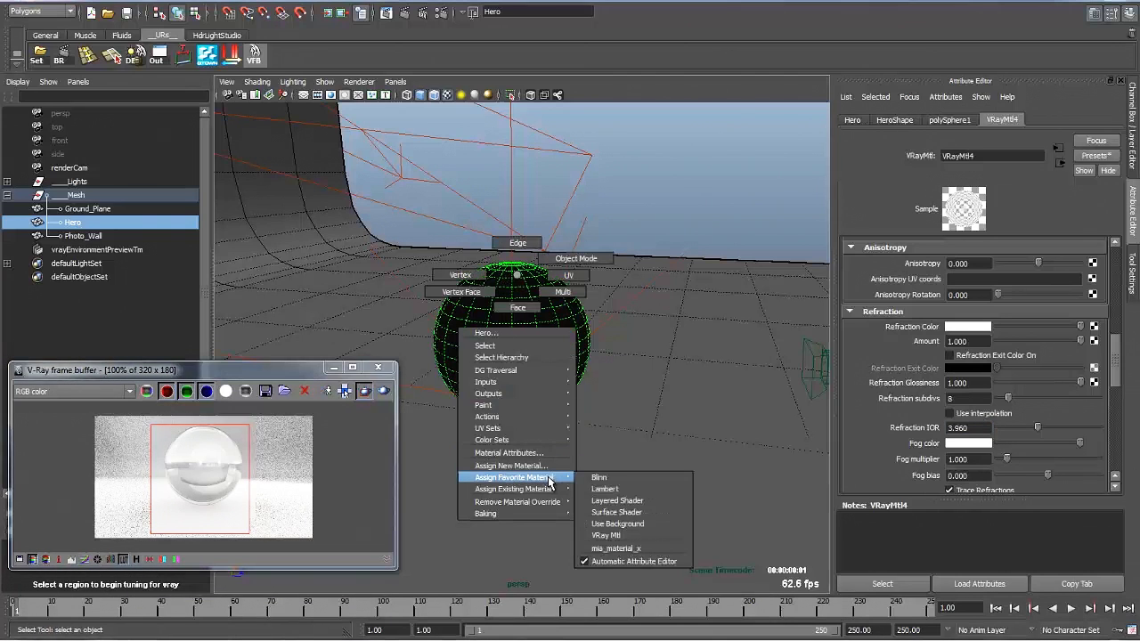
click(602, 536)
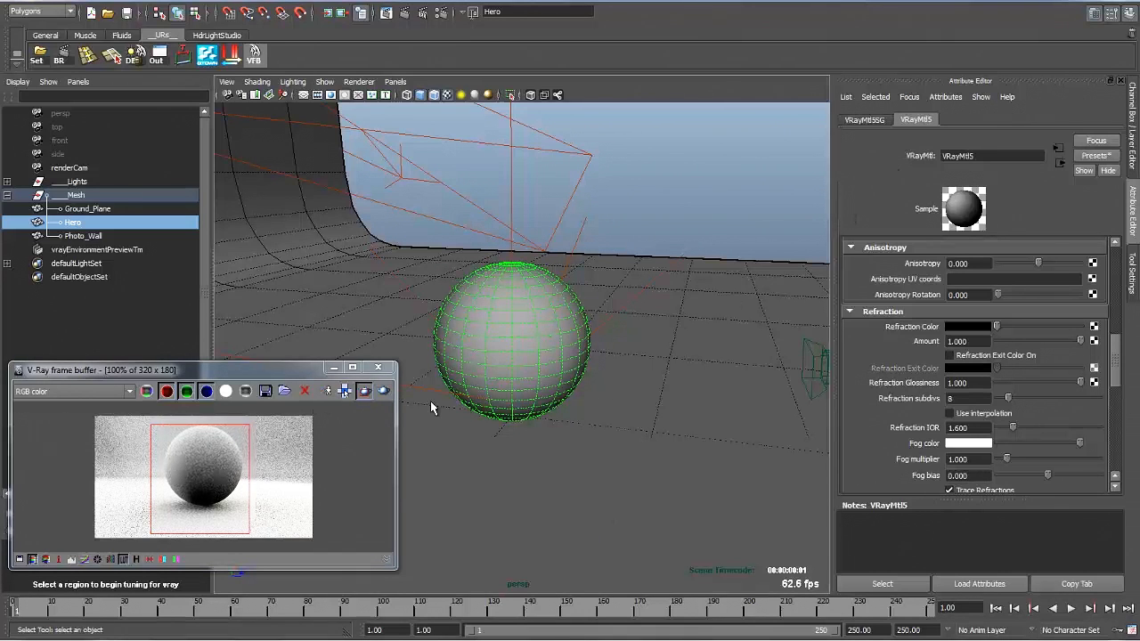
Reselect the sphere and raise VRayMtl5's reflection colour to light grey
click(621, 390)
click(563, 388)
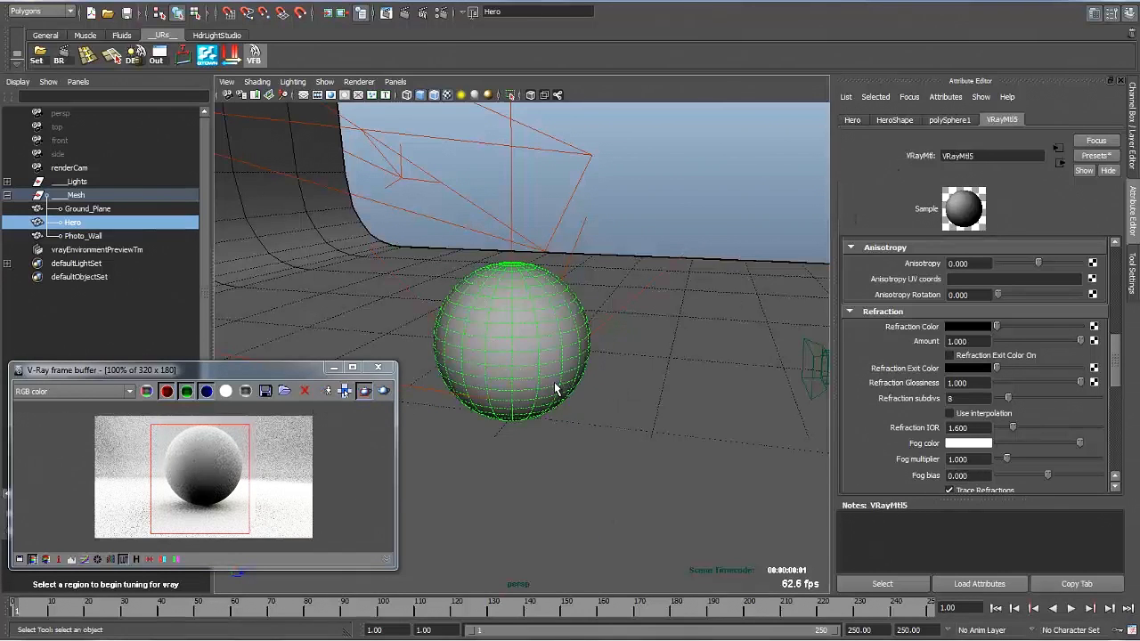
drag(1117, 357, 1136, 250)
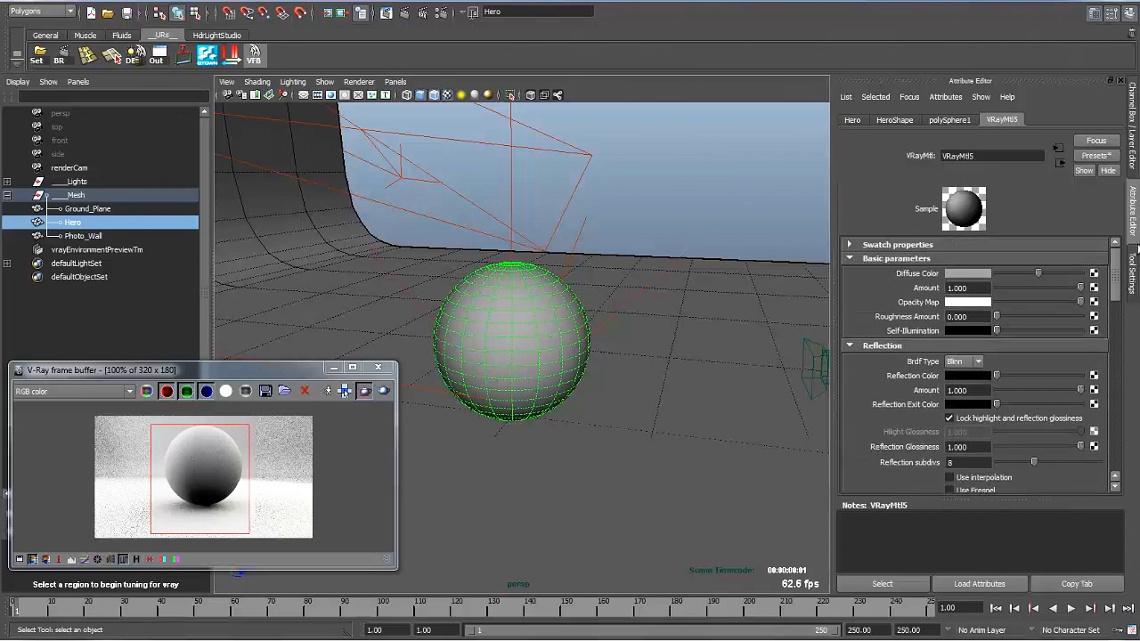
drag(996, 375, 1037, 380)
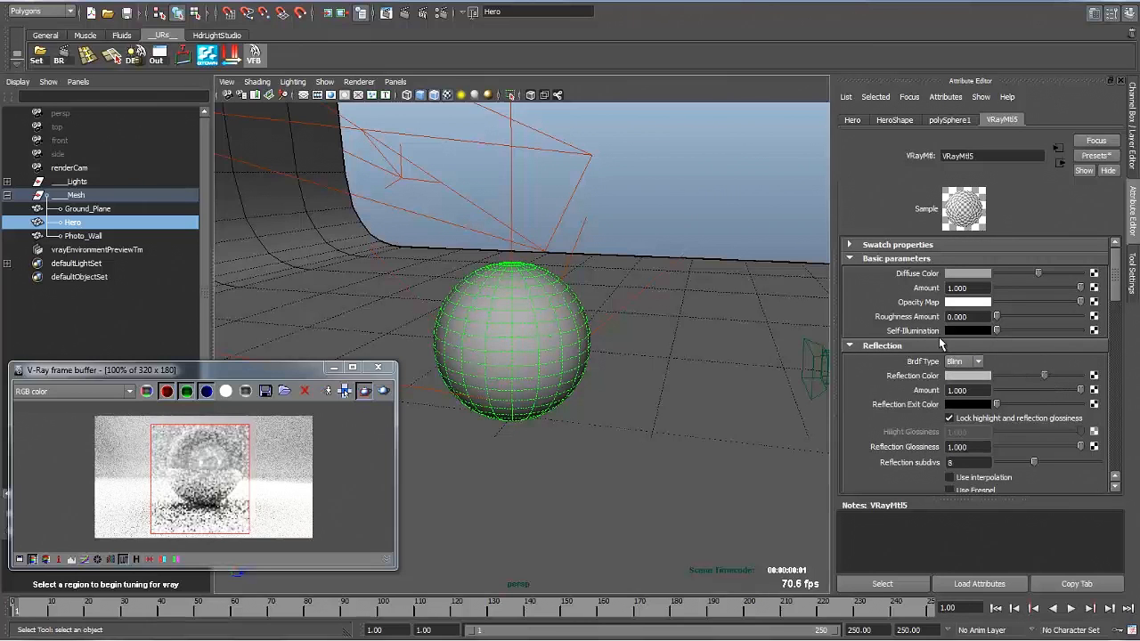
Select Ground_Plane and set vr_plane's reflection colour to full white, rendering a floor region
click(739, 286)
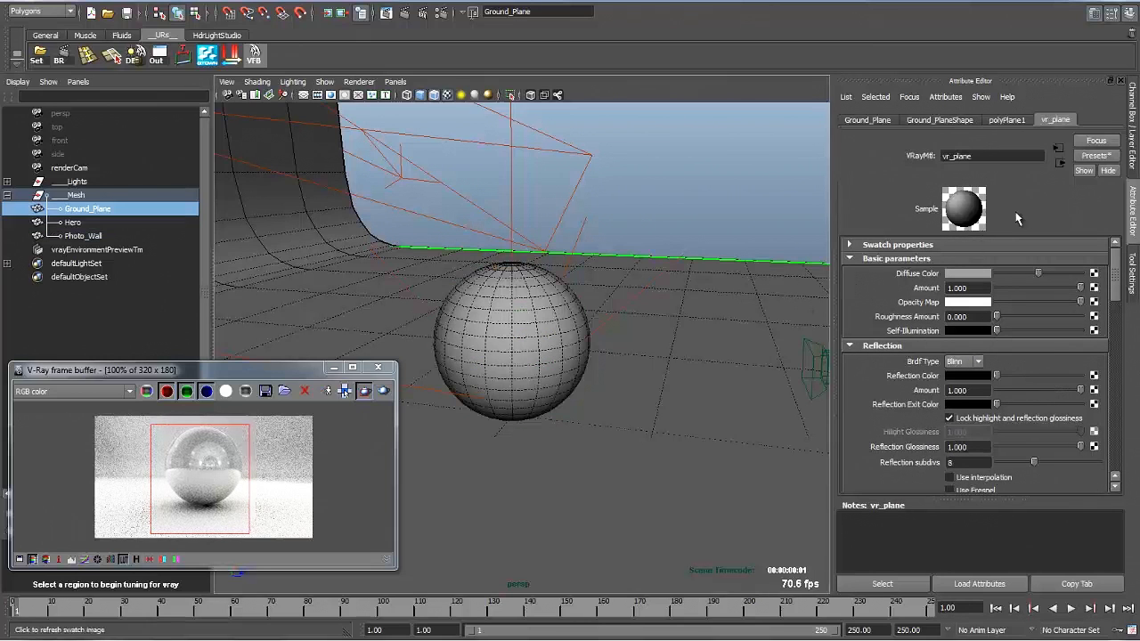
mouse_move(1114, 283)
mouse_down()
mouse_move(1097, 356)
mouse_move(1114, 283)
mouse_up()
drag(996, 375, 1033, 375)
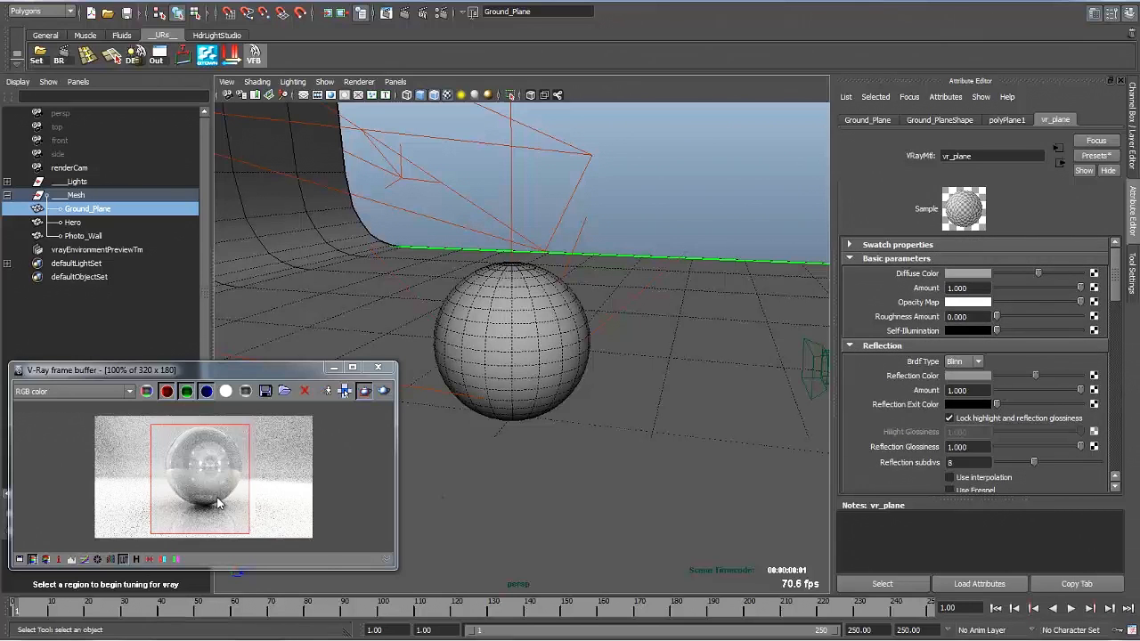
drag(150, 492, 250, 538)
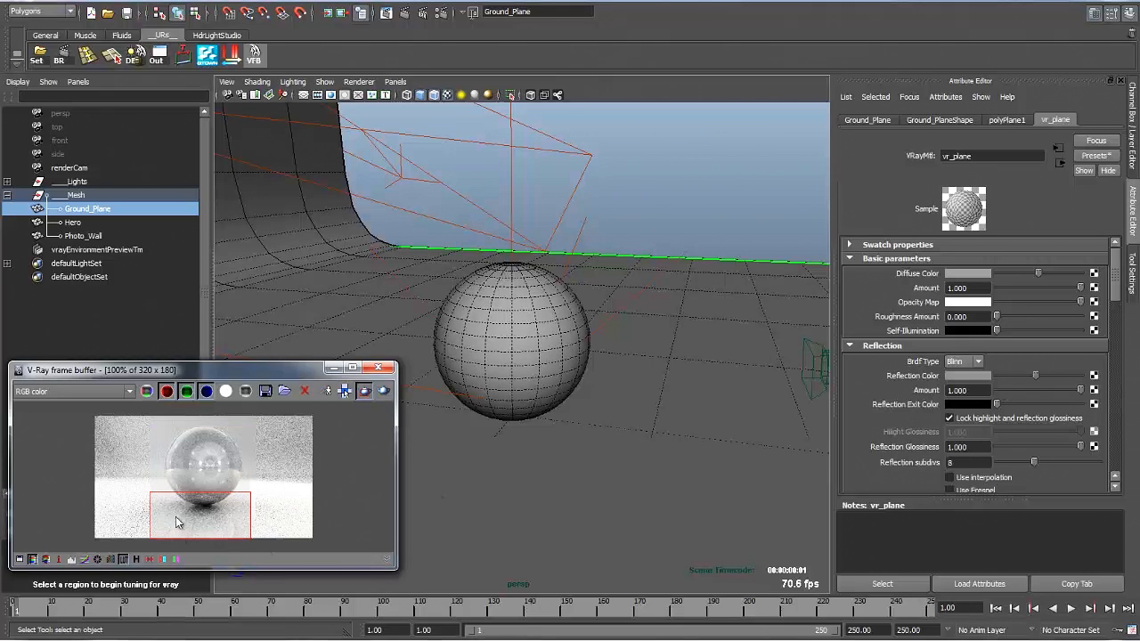
drag(1049, 375, 1082, 376)
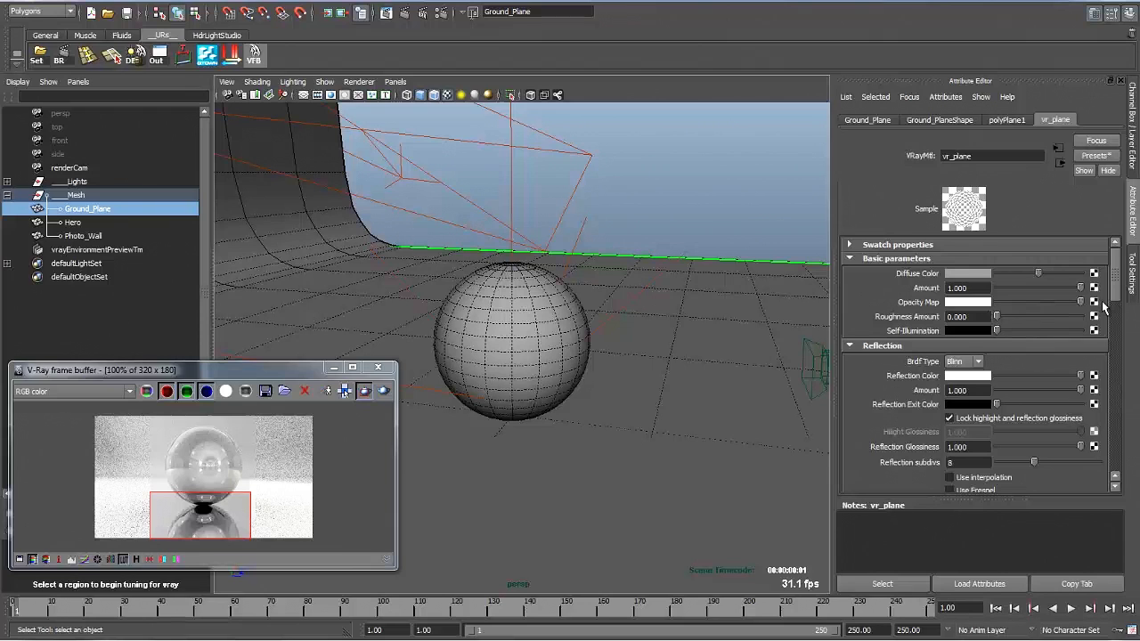
Enable Use Fresnel and set the floor's diffuse colour to black
scroll(1119, 298, down, 3)
click(949, 407)
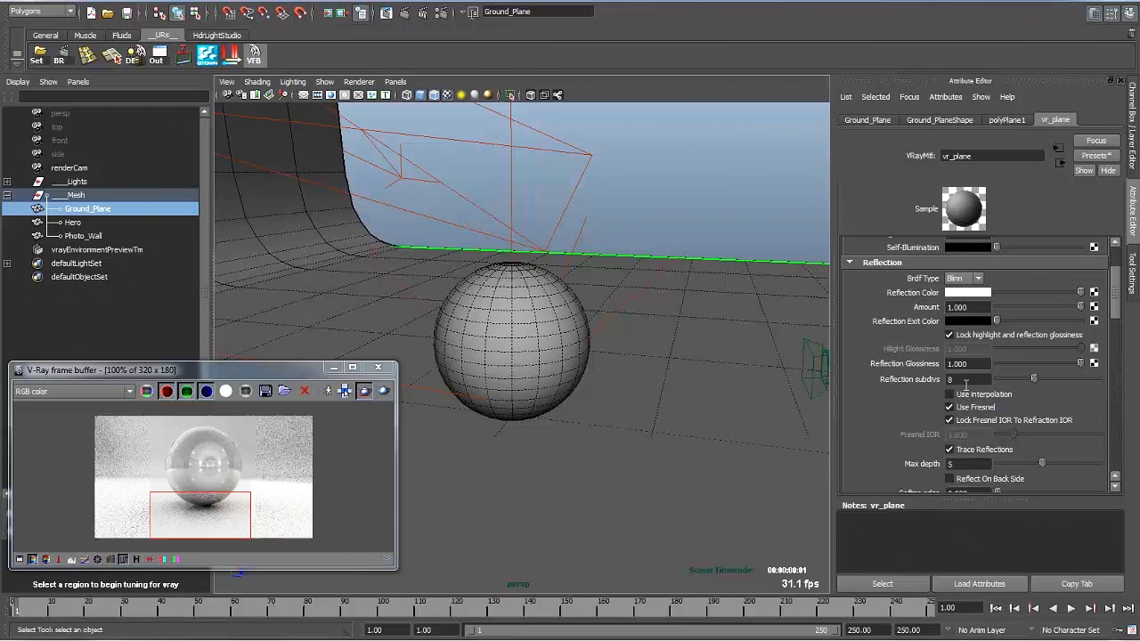
scroll(1109, 323, up, 3)
mouse_move(1030, 269)
mouse_down()
mouse_move(1002, 269)
mouse_move(1012, 272)
mouse_up()
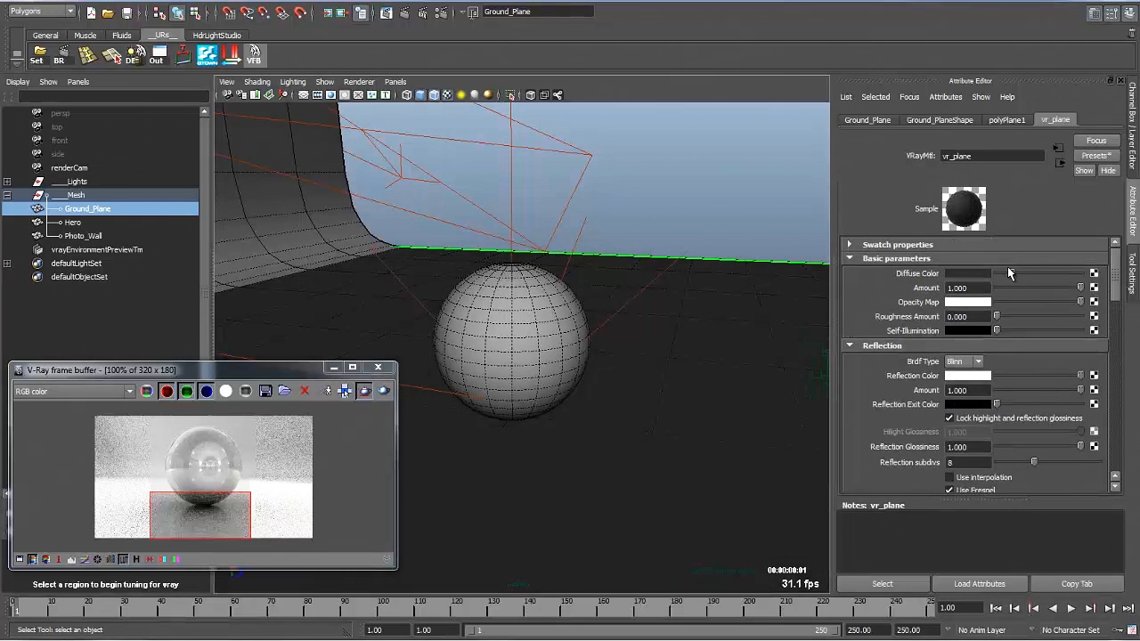
Unlock Fresnel IOR and set it to 5
scroll(1096, 336, down, 6)
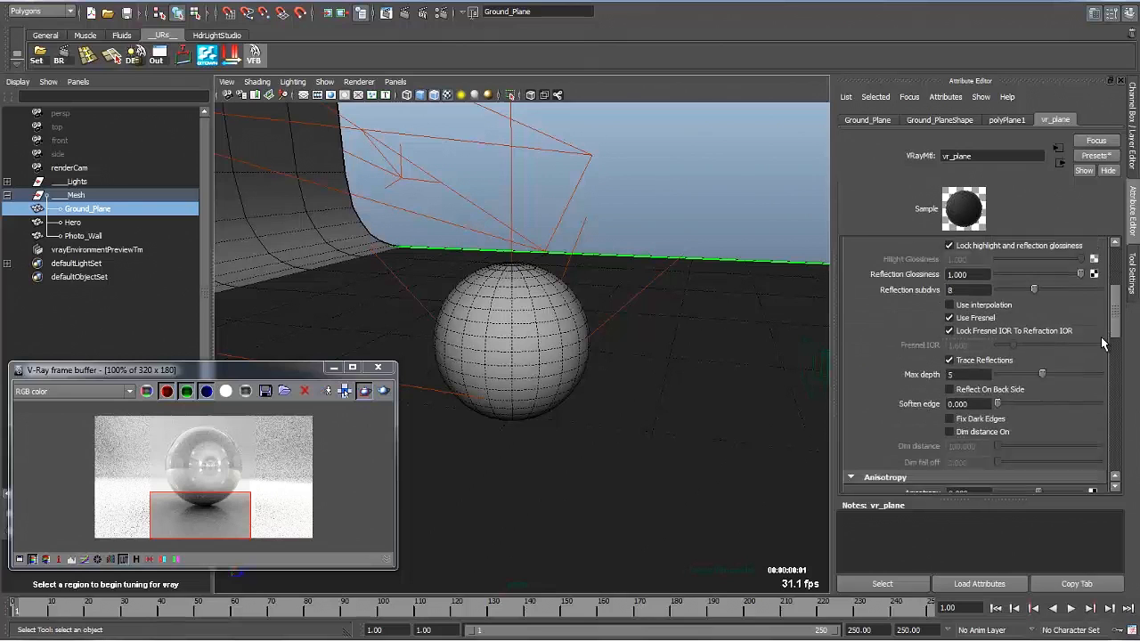
click(980, 331)
text(5)
key(Return)
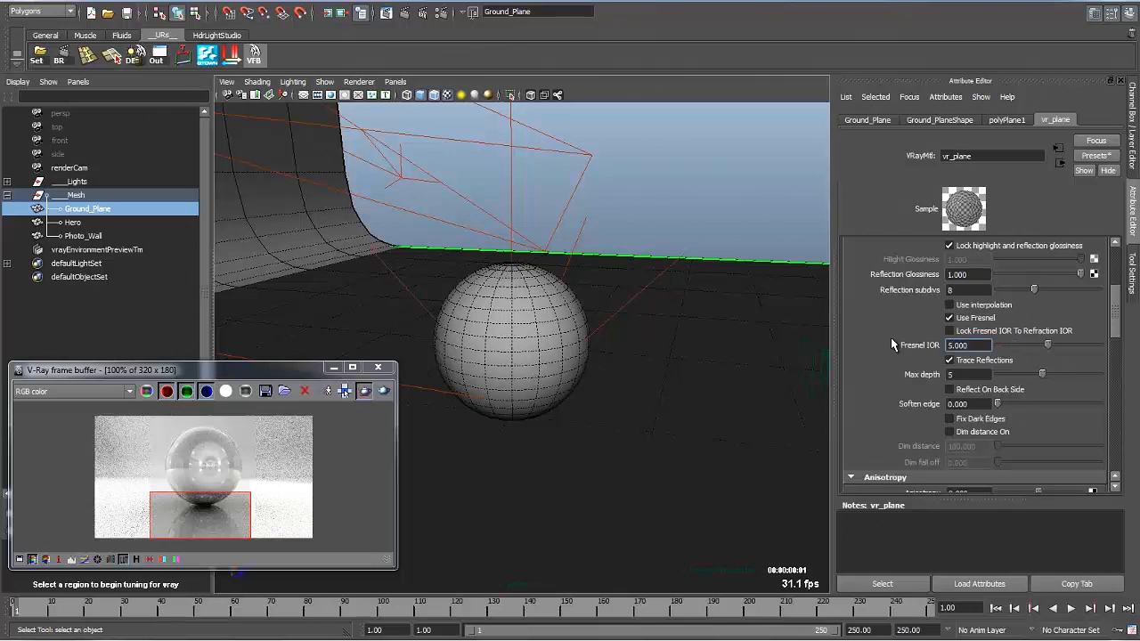
scroll(855, 361, up, 3)
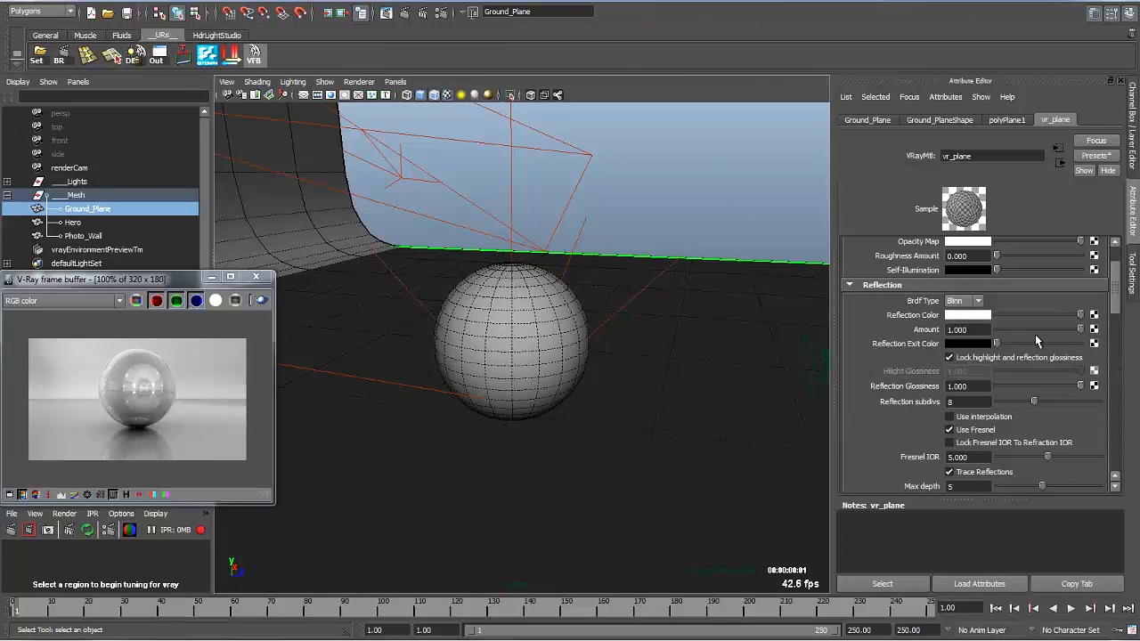
Map a Fractal texture into vr_plane's Reflection Color and region-render the floor
click(1094, 330)
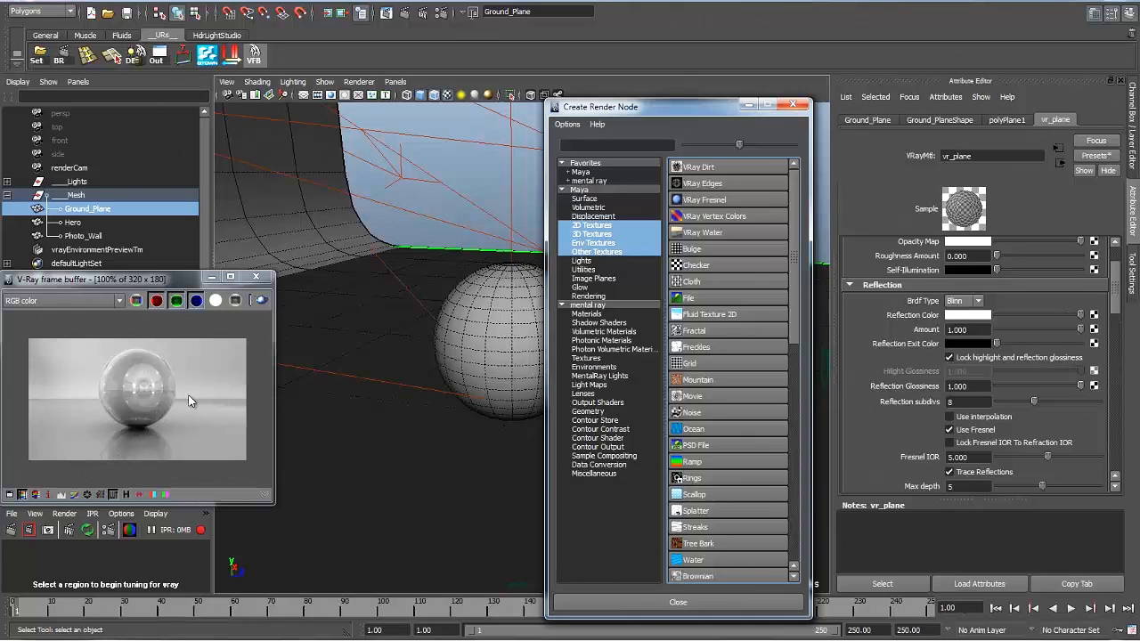
click(709, 330)
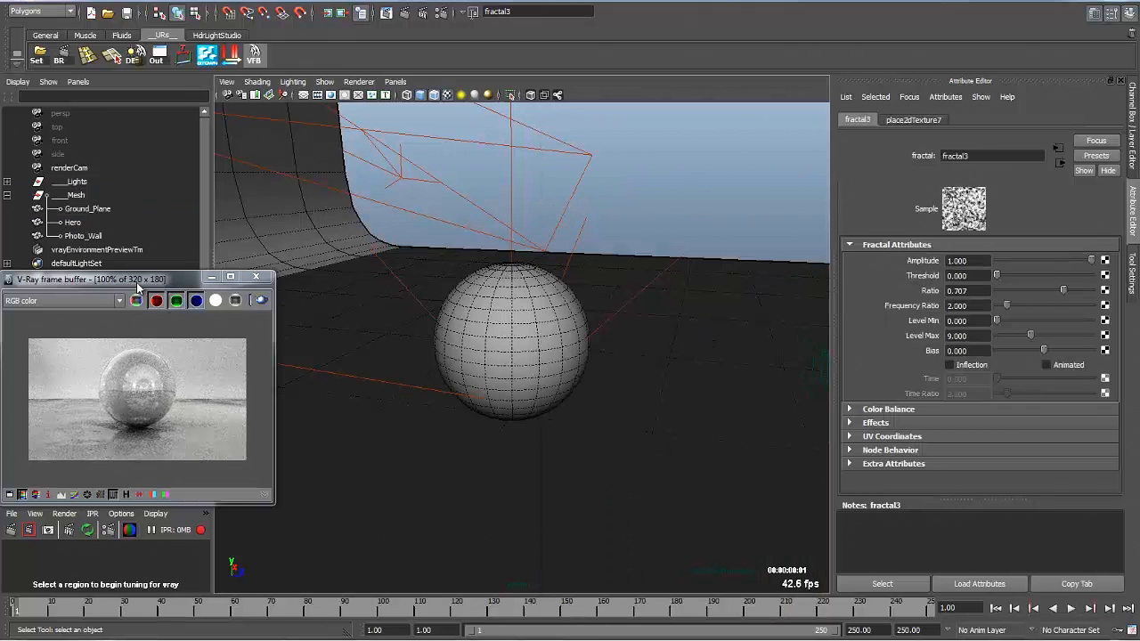
drag(136, 285, 194, 237)
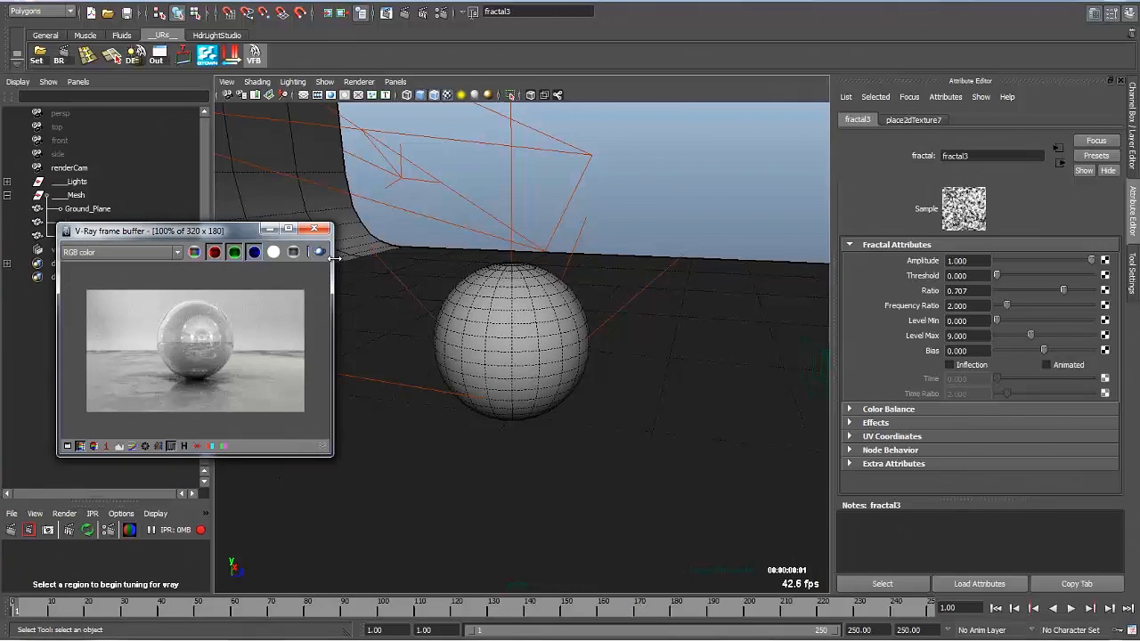
drag(334, 257, 500, 259)
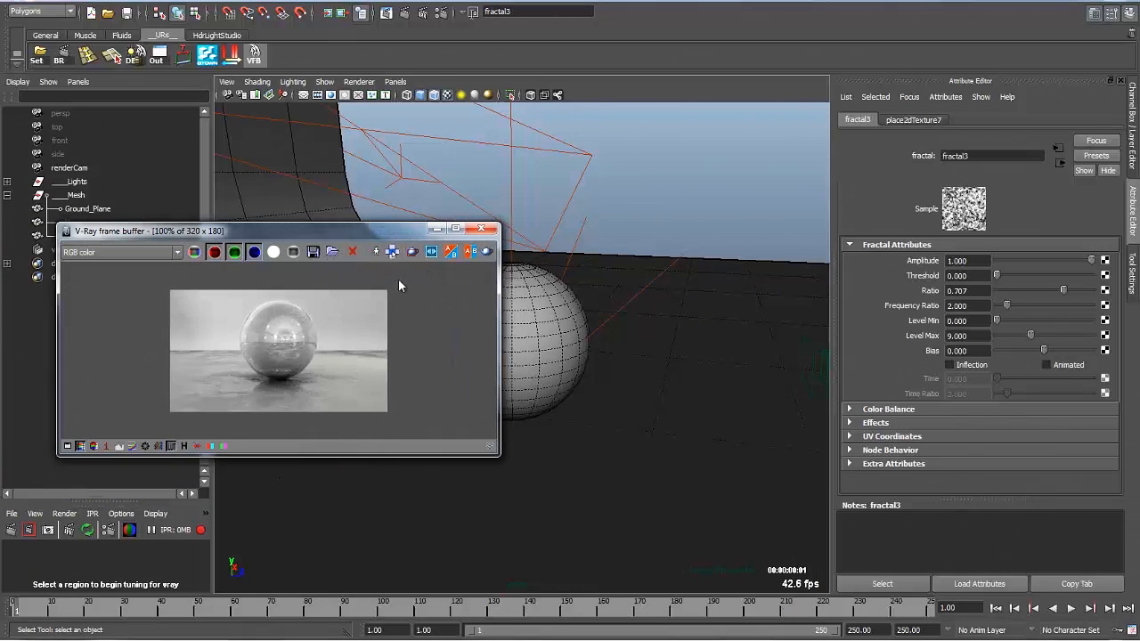
click(412, 252)
drag(174, 361, 388, 414)
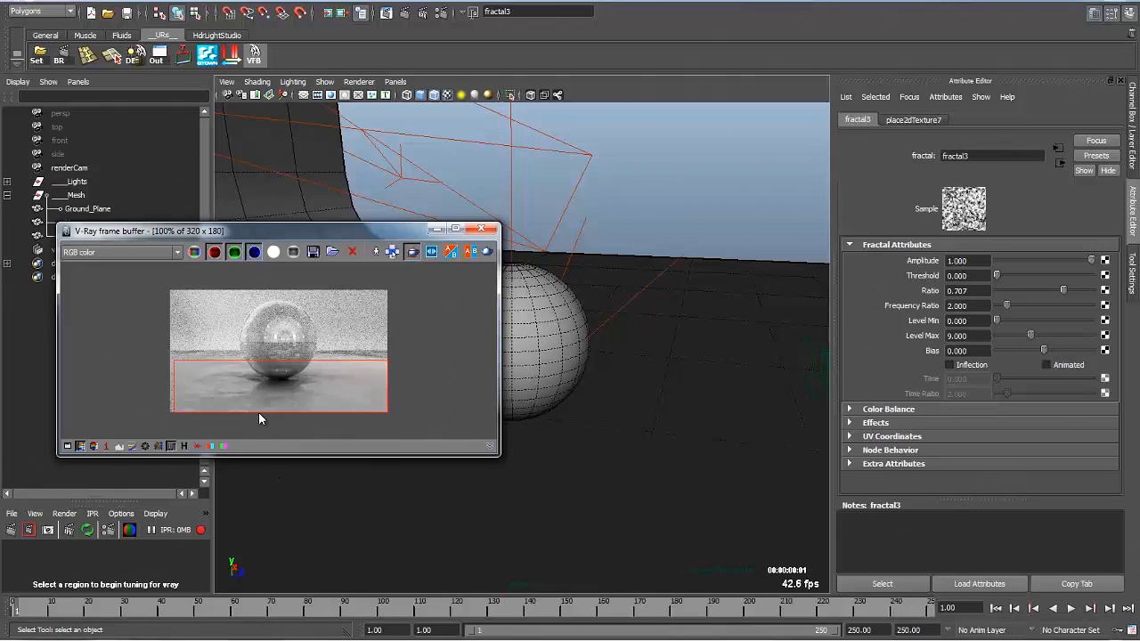
Set the fractal's Amplitude to 2 and its place2dTexture Repeat UV to 3 × 3
double_click(961, 260)
text(2)
key(Return)
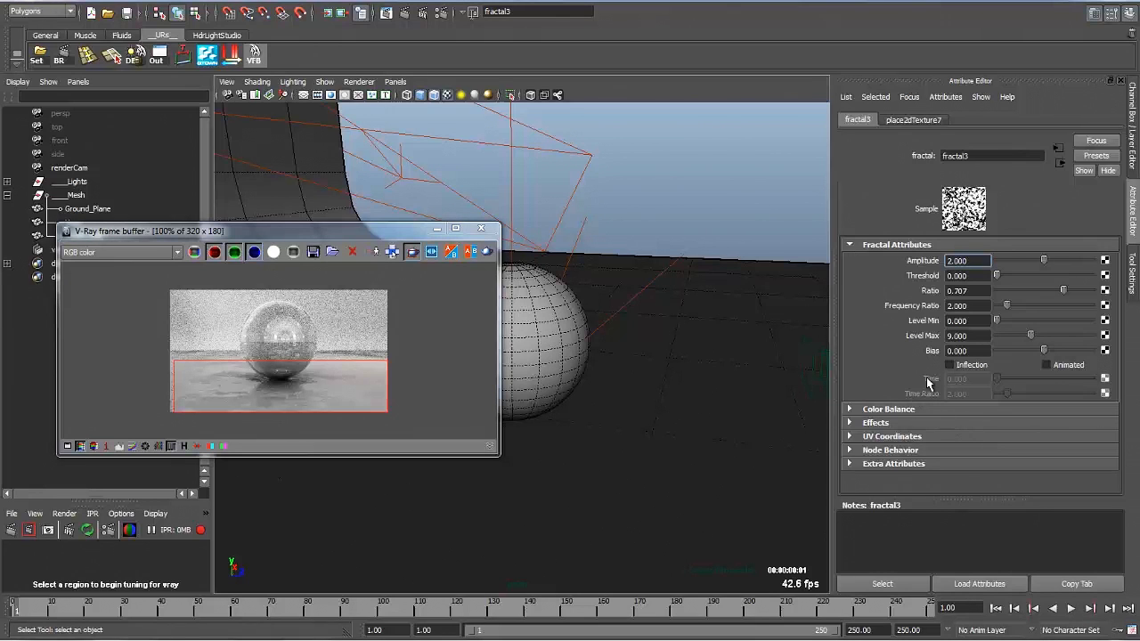
click(913, 121)
click(961, 366)
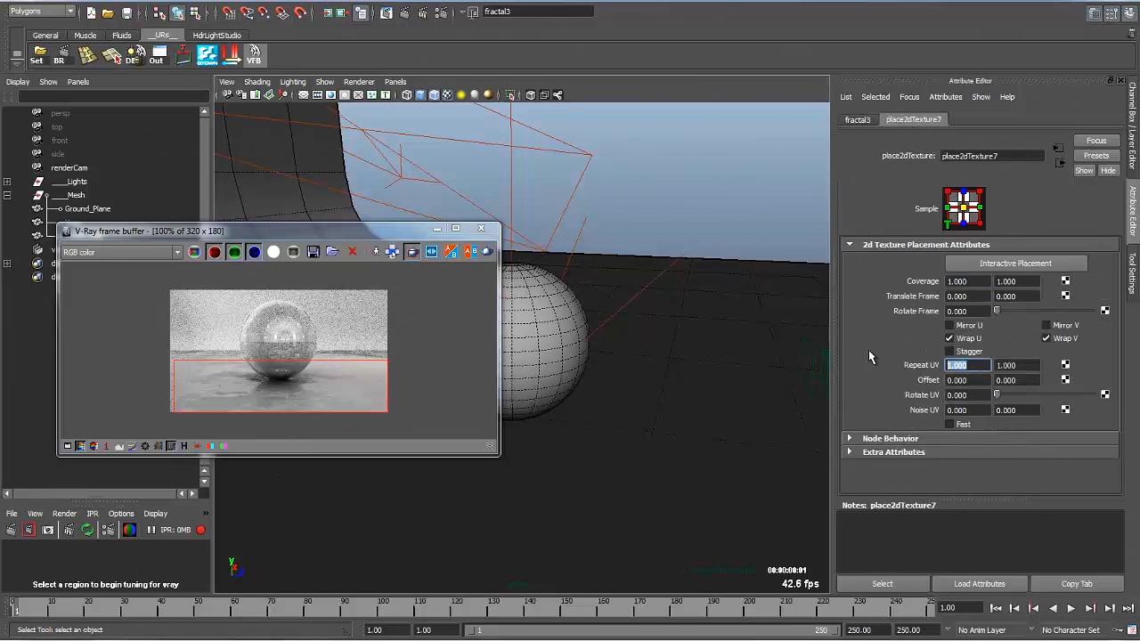
text(3)
key(Tab)
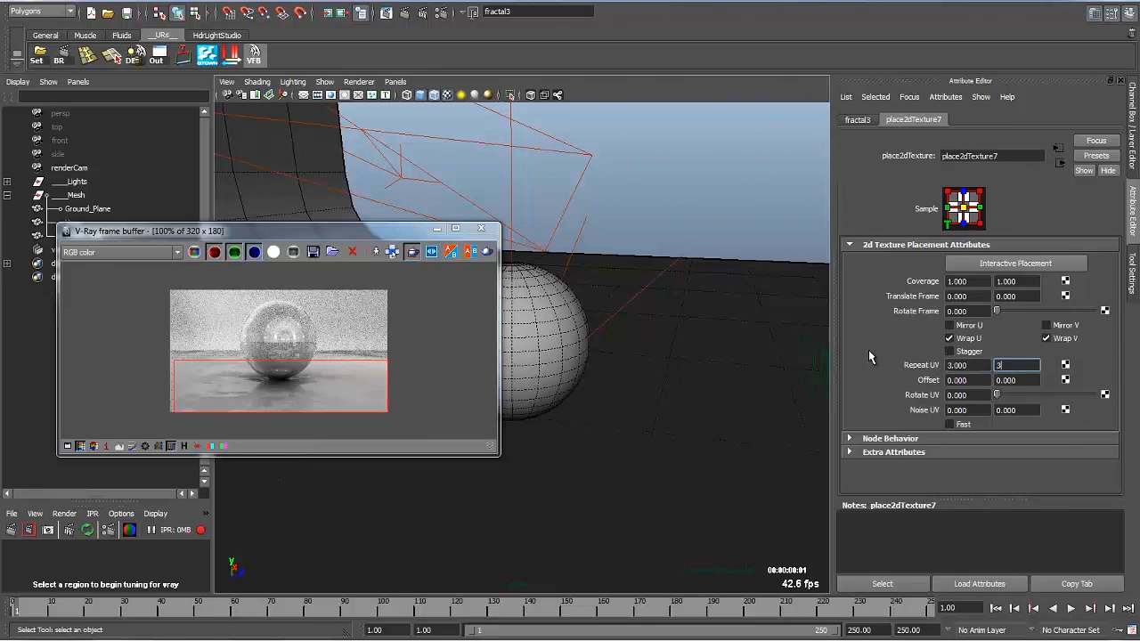
text(3)
key(Return)
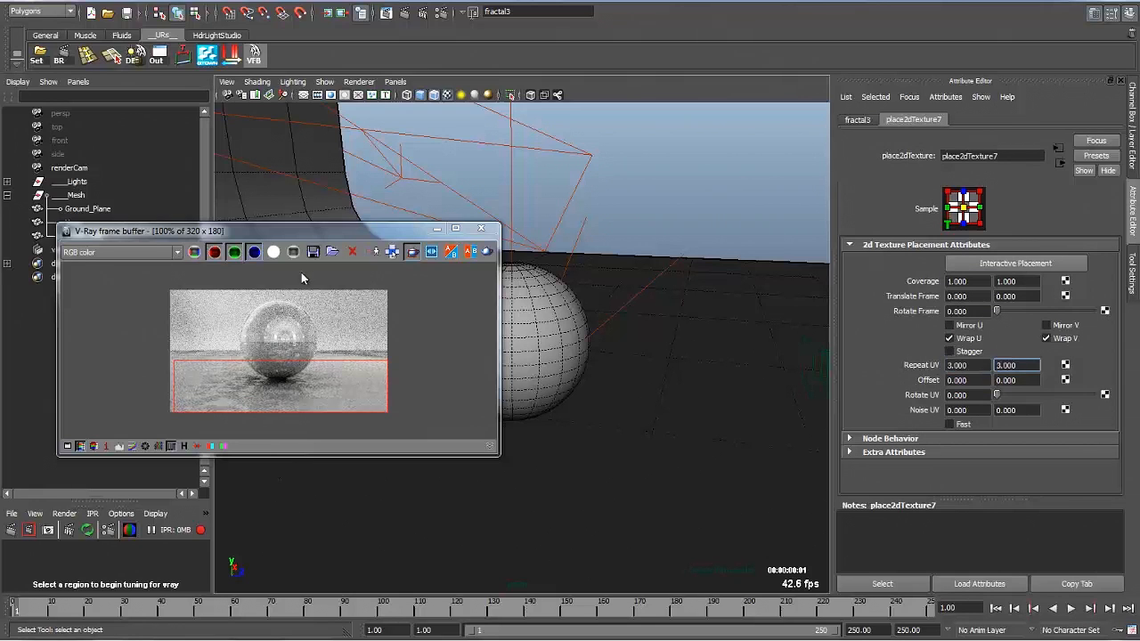
drag(190, 367, 318, 411)
Insert a Color Remap on fractal3, removing the middle entry and making the bottom entry white
click(855, 120)
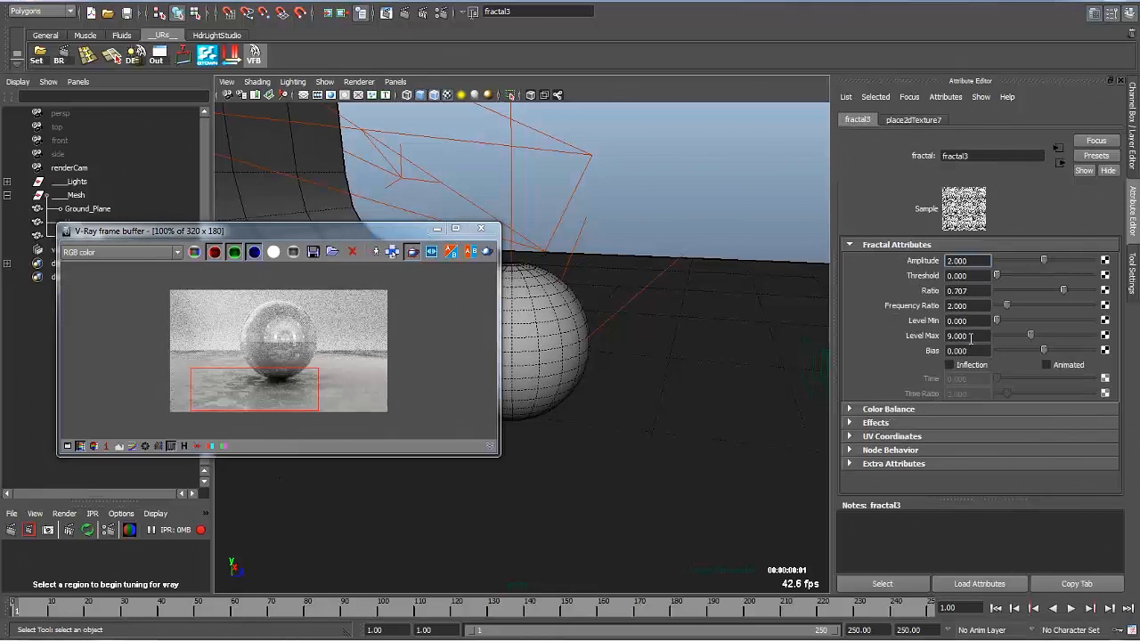
click(900, 424)
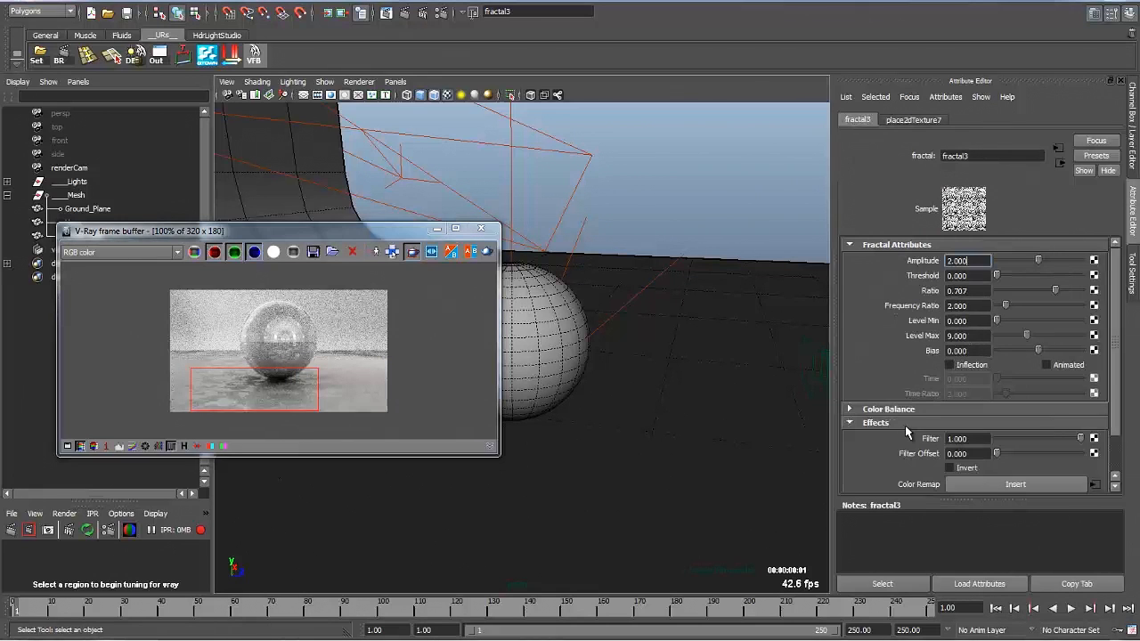
click(992, 485)
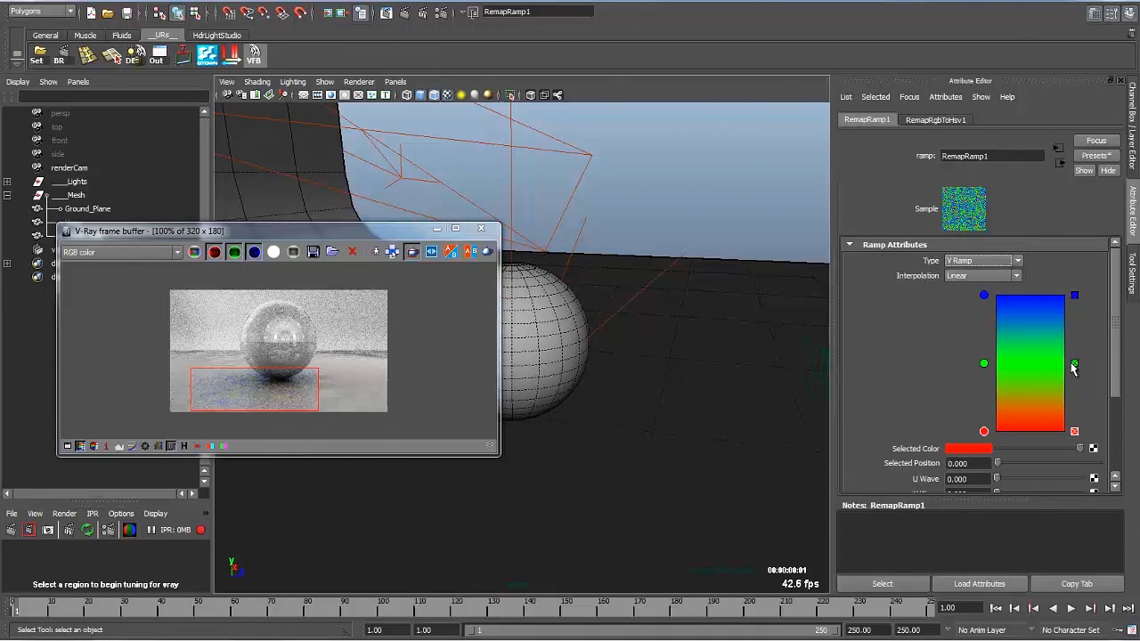
click(1074, 364)
click(984, 295)
click(1005, 450)
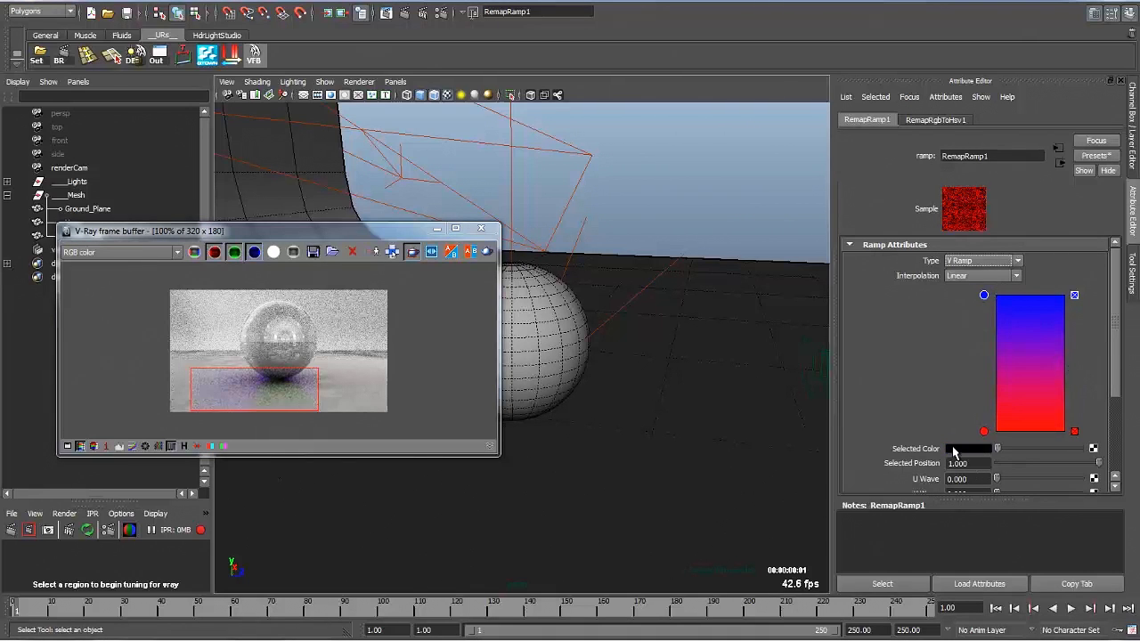
click(984, 432)
drag(998, 449, 1079, 449)
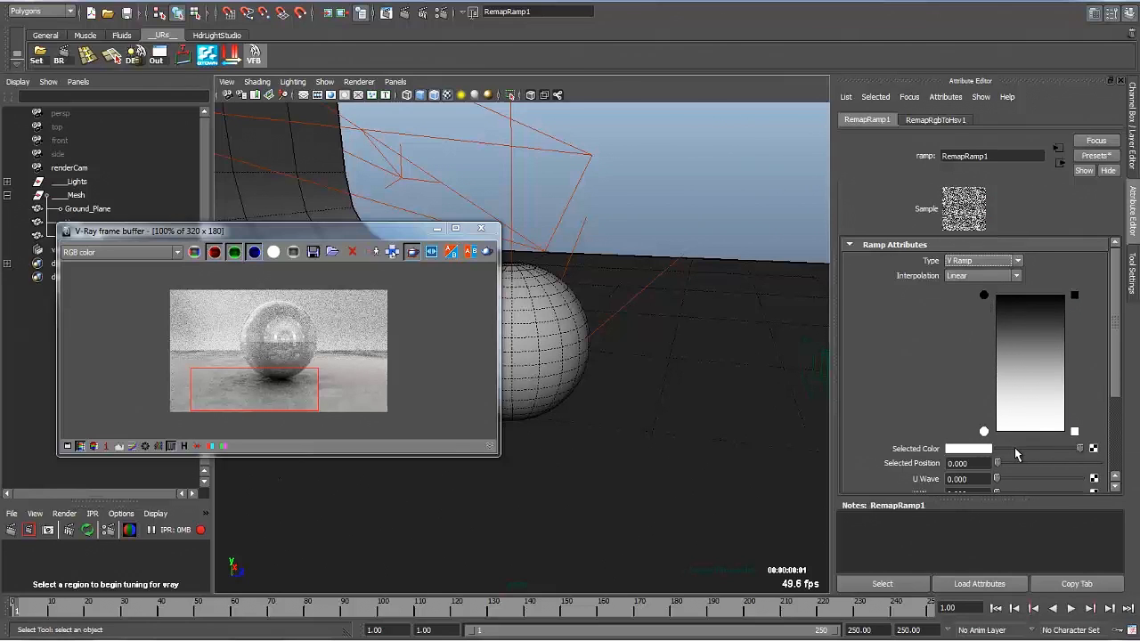
drag(1016, 454, 1095, 478)
Adjust the remap ramp's top entry to a mid grey
click(984, 297)
drag(999, 453, 1079, 452)
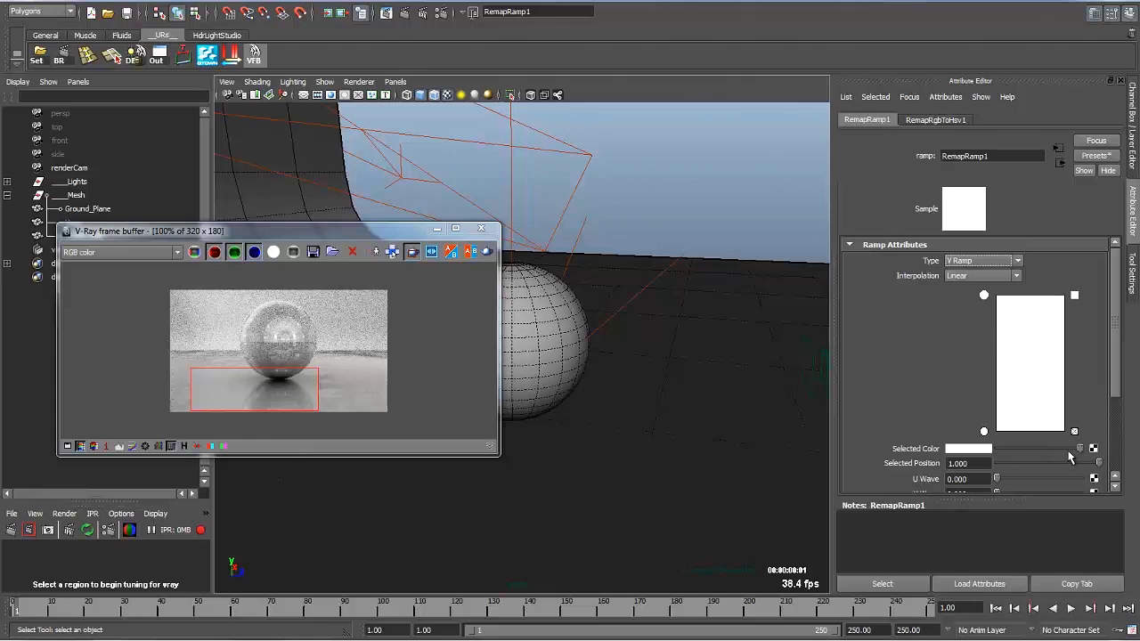
click(1072, 453)
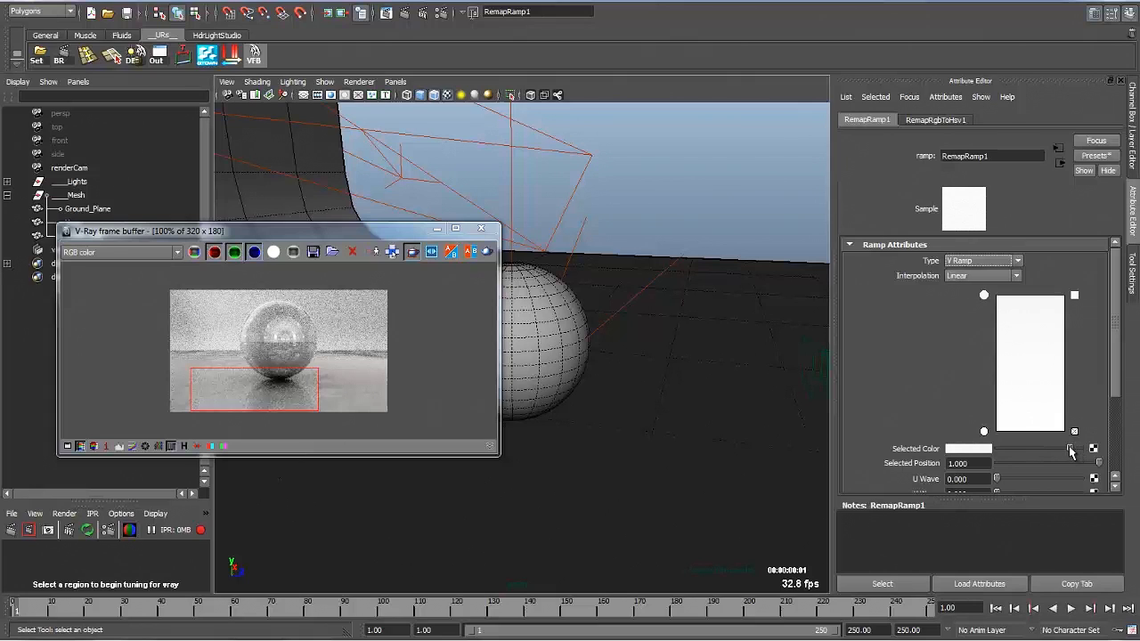
drag(1071, 451, 1063, 451)
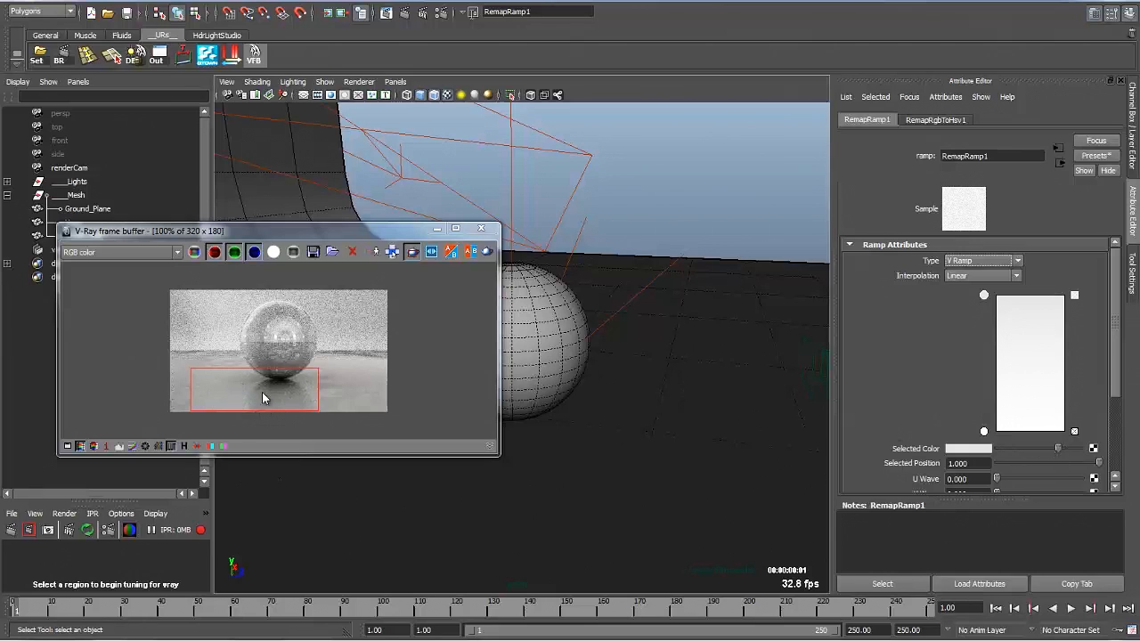
drag(1059, 449, 1033, 453)
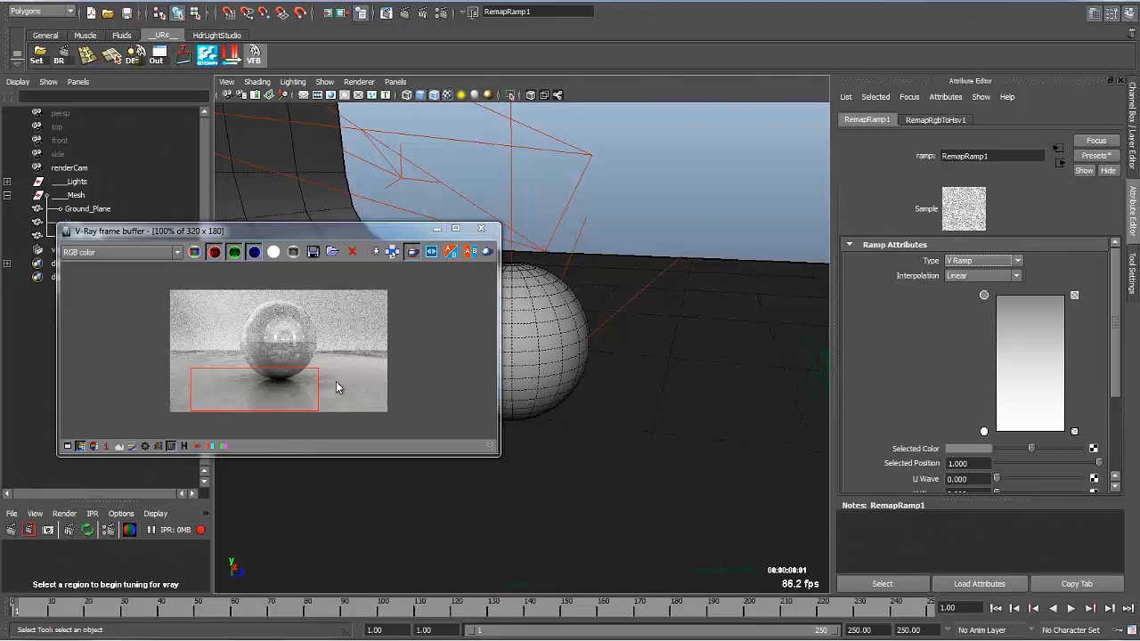
drag(1032, 449, 1014, 452)
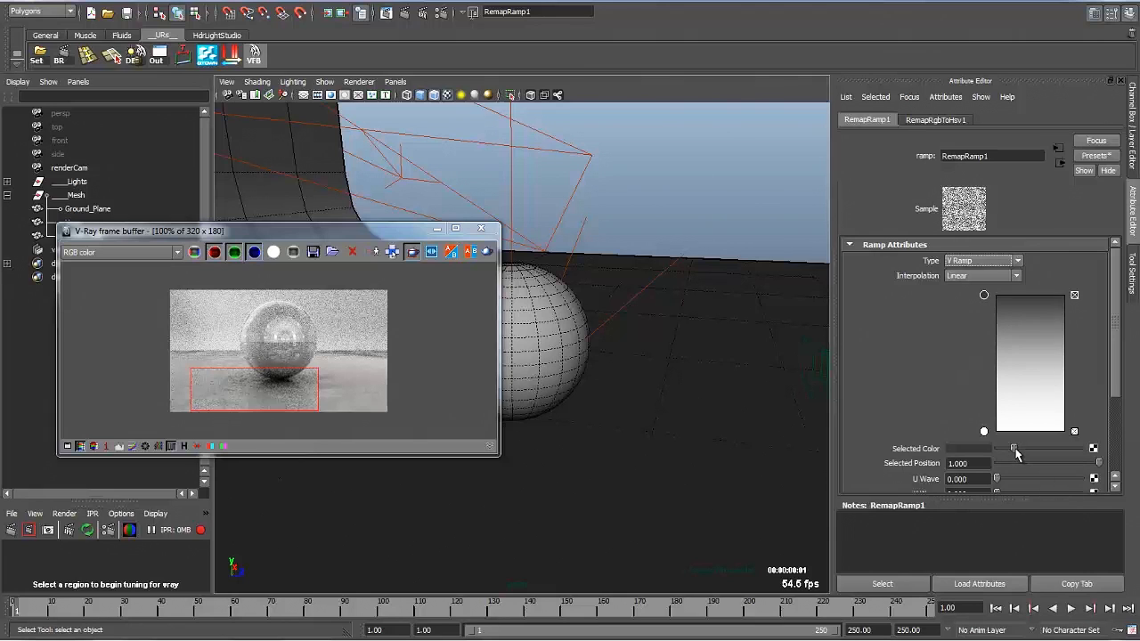
Redraw the IPR region over the floor strip and return to vr_plane
drag(283, 360, 405, 426)
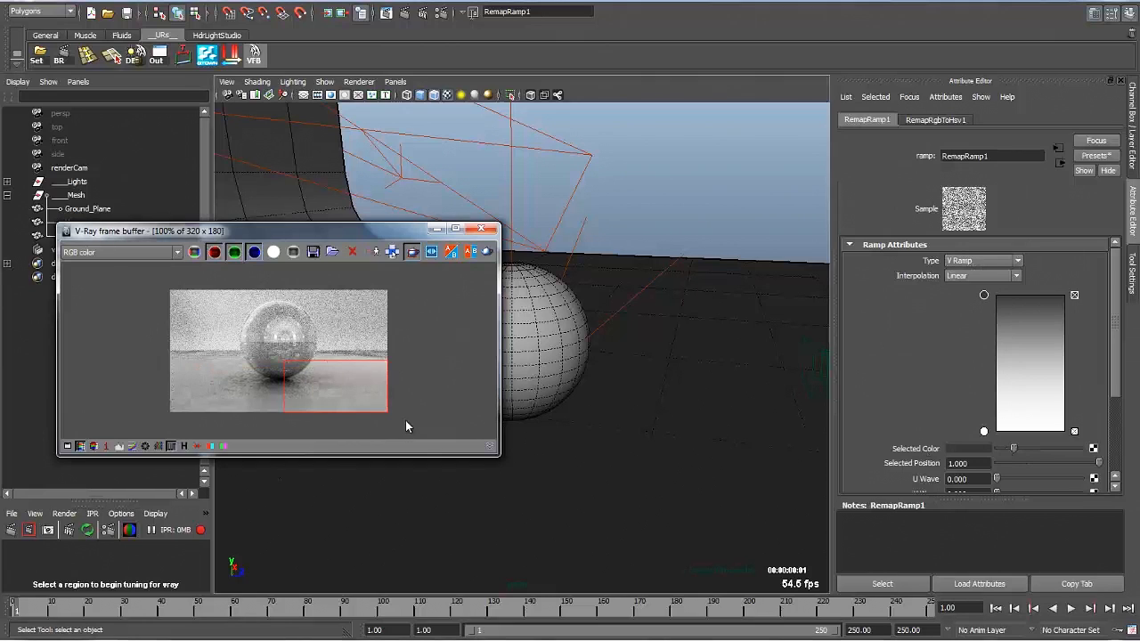
drag(242, 338, 312, 383)
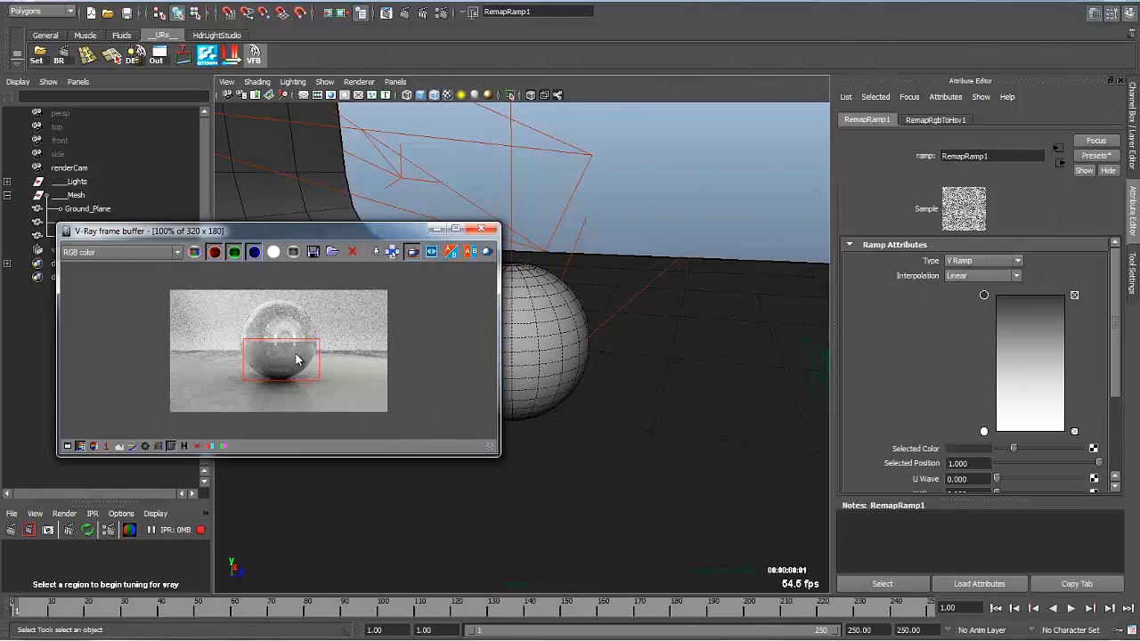
drag(206, 369, 363, 429)
click(1060, 166)
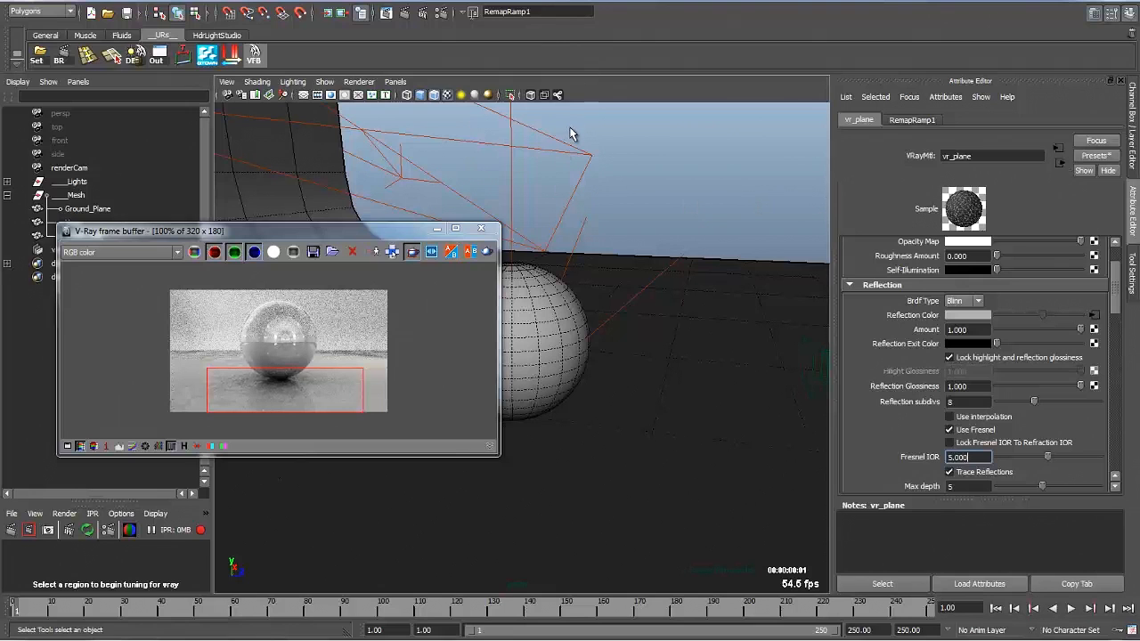
Open Hypershade and arrange it to show the scene's texture swatches
key(space)
click(598, 51)
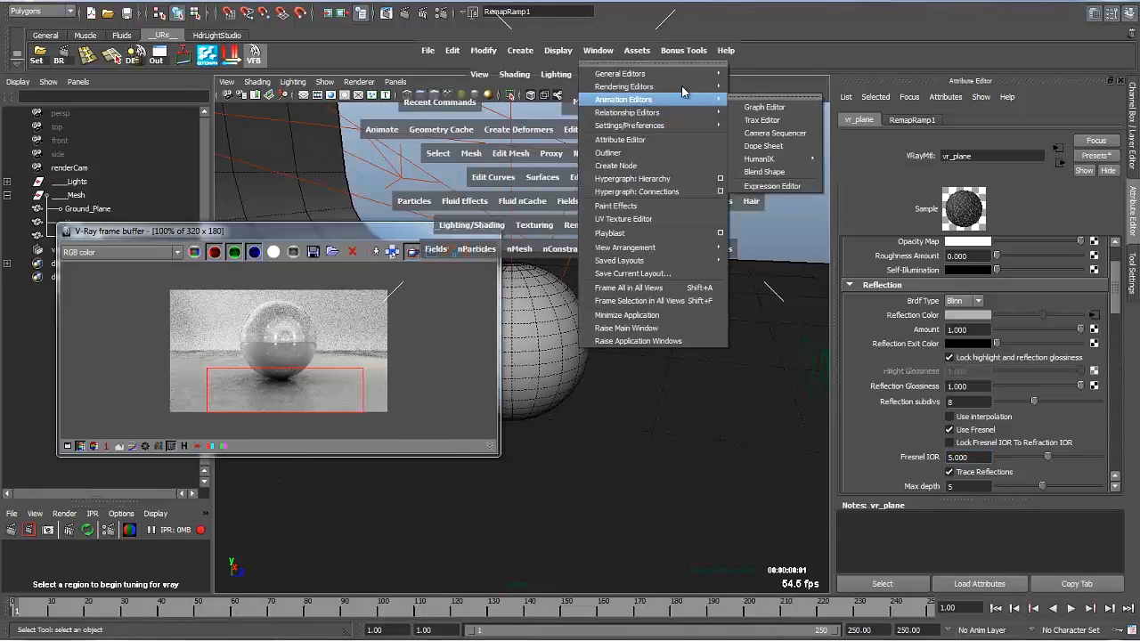
click(768, 116)
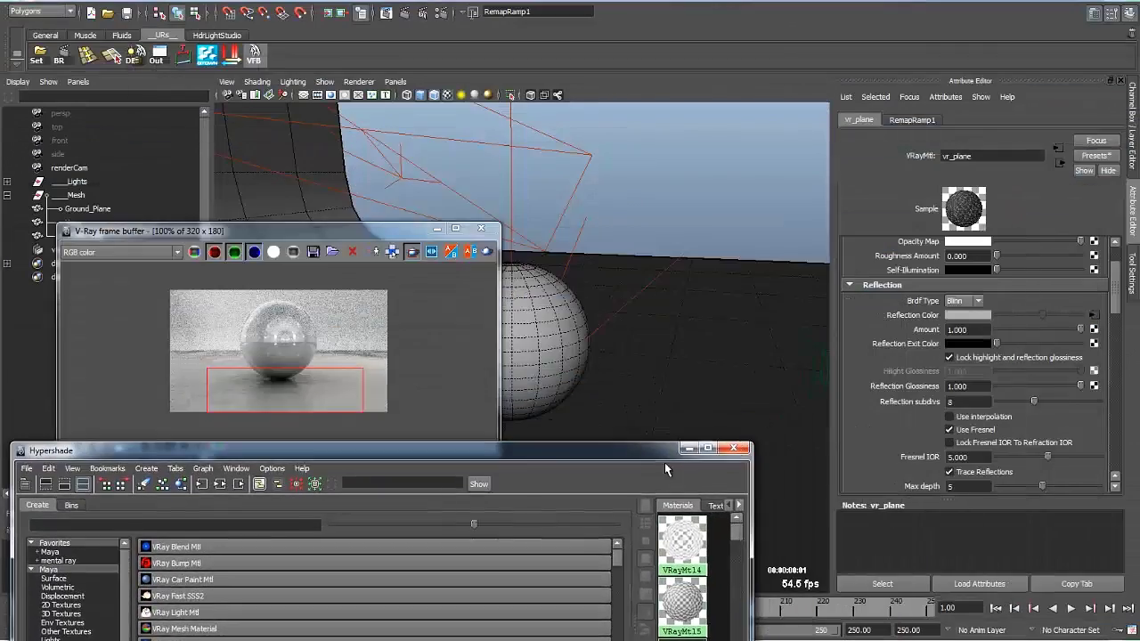
drag(670, 410, 737, 152)
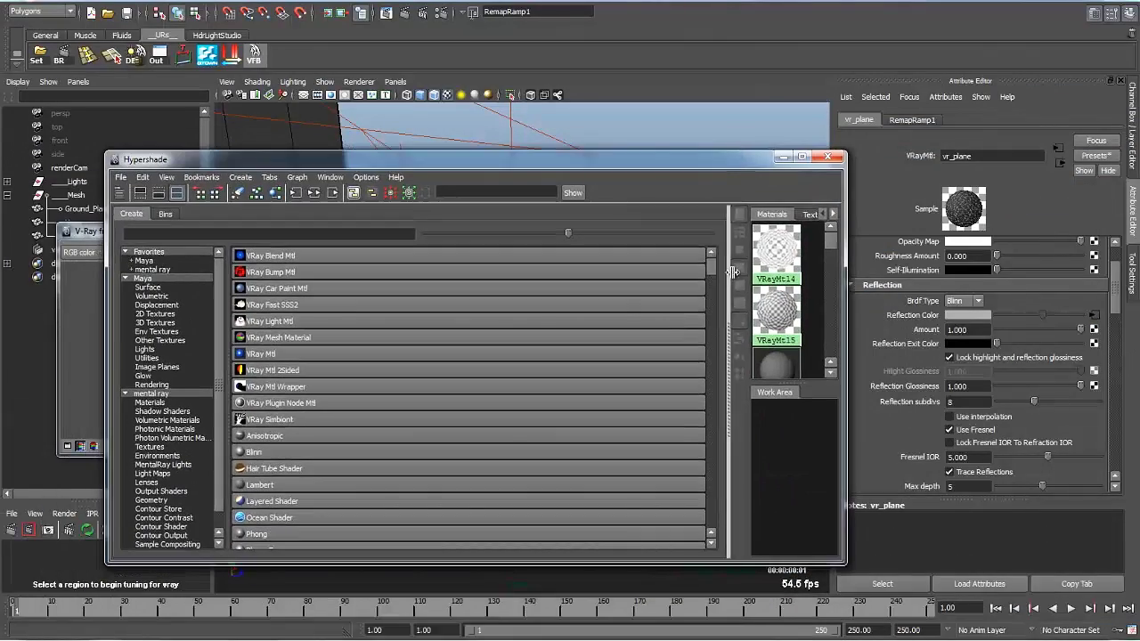
drag(728, 272, 243, 333)
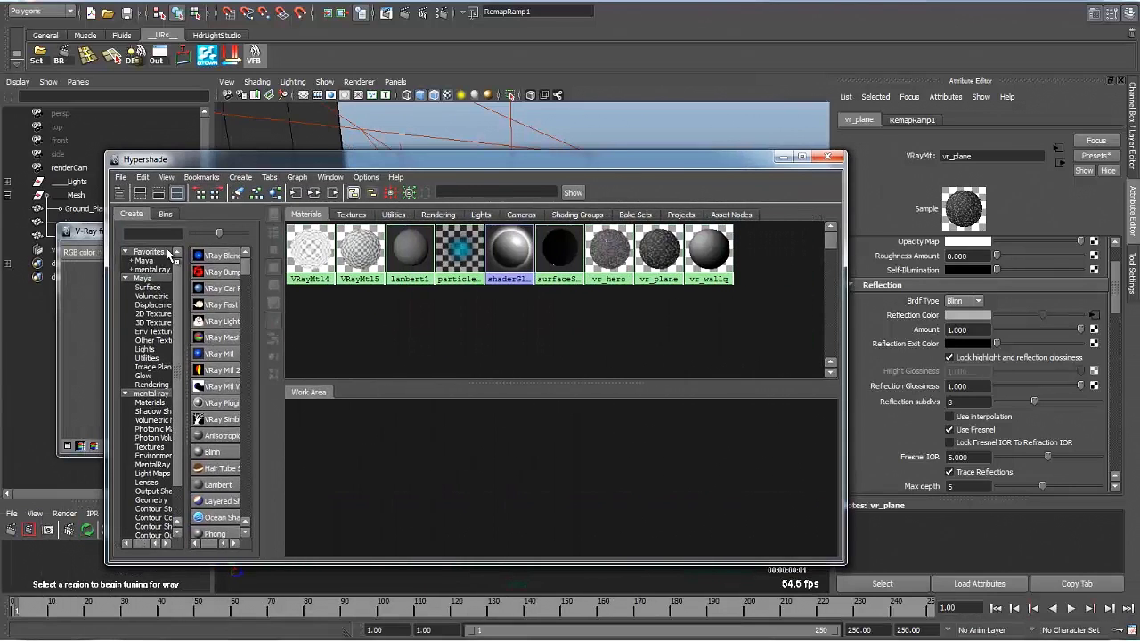
click(119, 192)
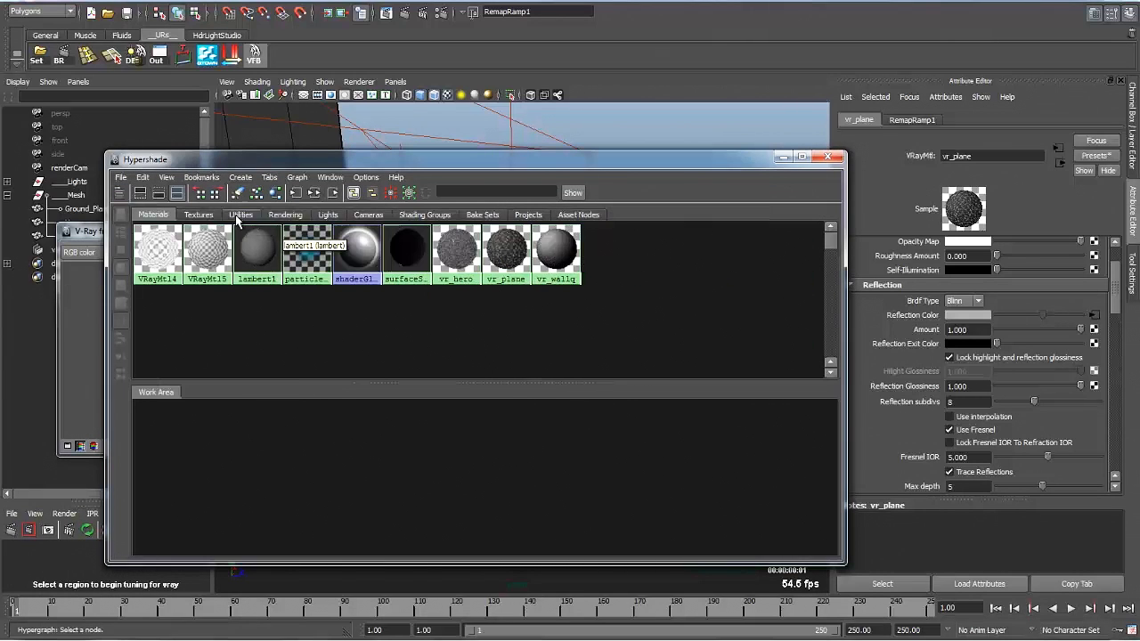
click(199, 216)
drag(331, 168, 807, 139)
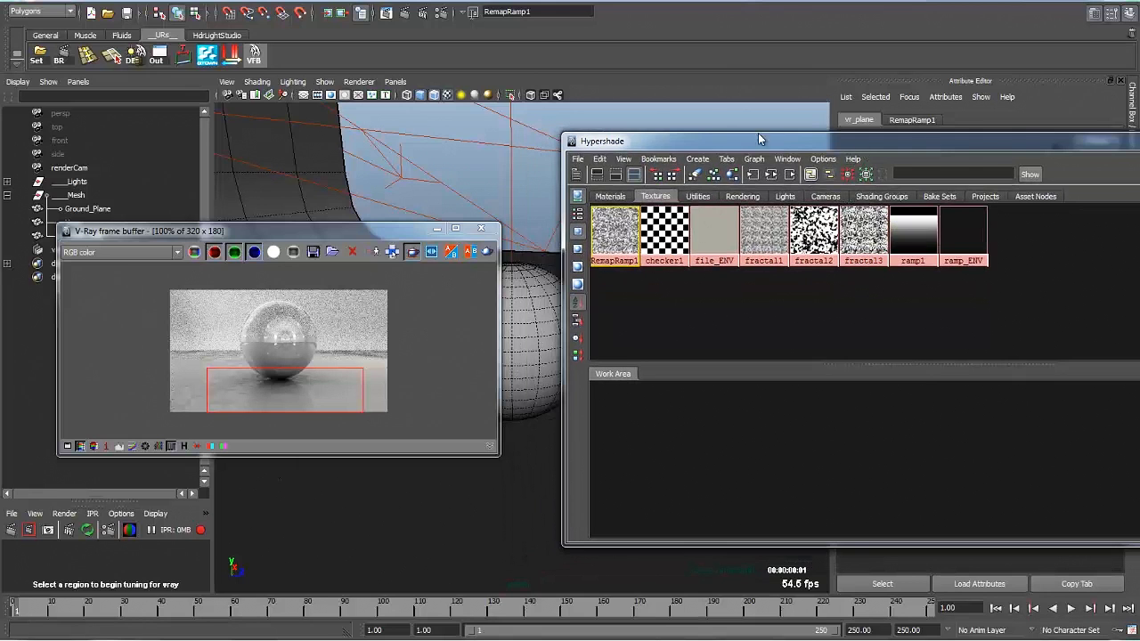
drag(758, 139, 196, 105)
Connect ramp1 to vr_plane's Bump Map slot
drag(1116, 303, 1114, 413)
click(986, 393)
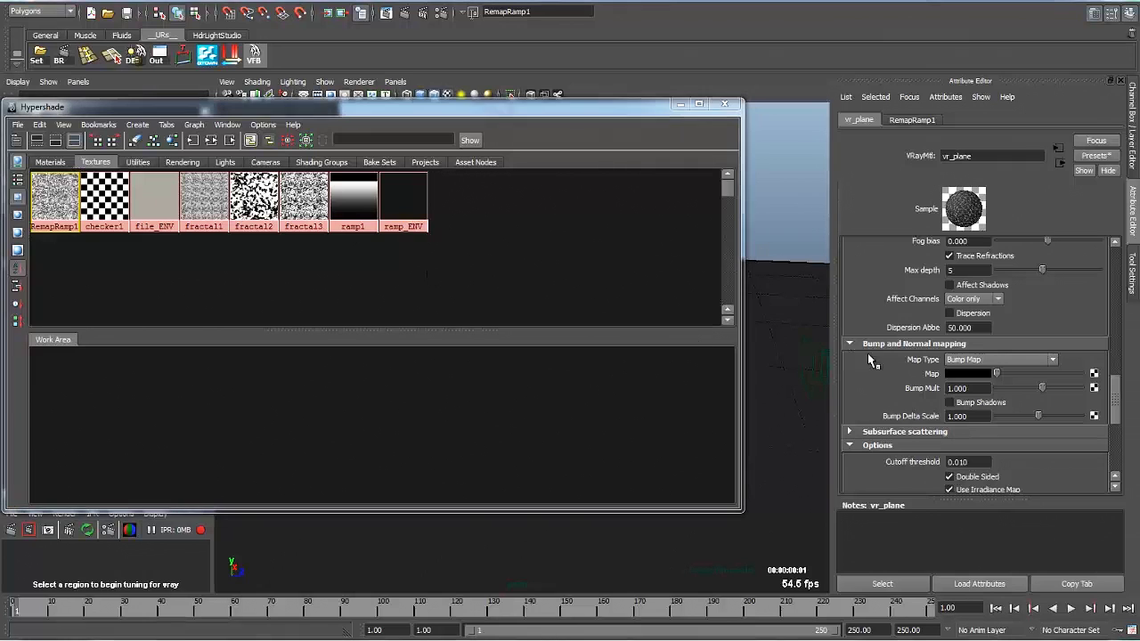
middle_drag(354, 198, 919, 379)
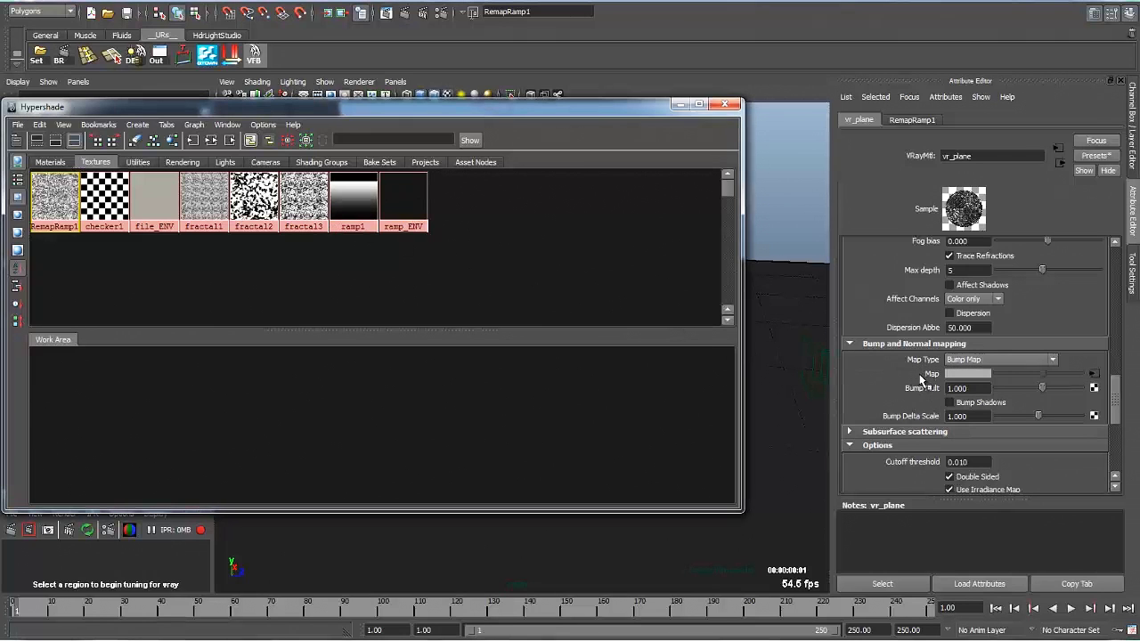
click(726, 104)
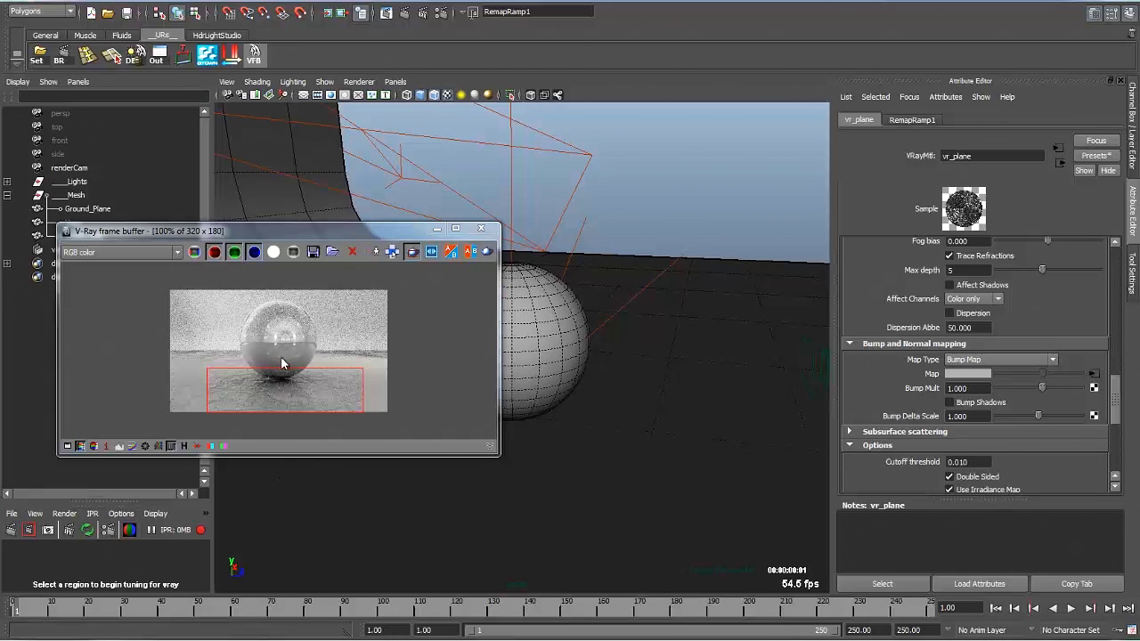
Set the floor's Bump Mult to 0.25 with a lower-left preview region
drag(174, 350, 283, 412)
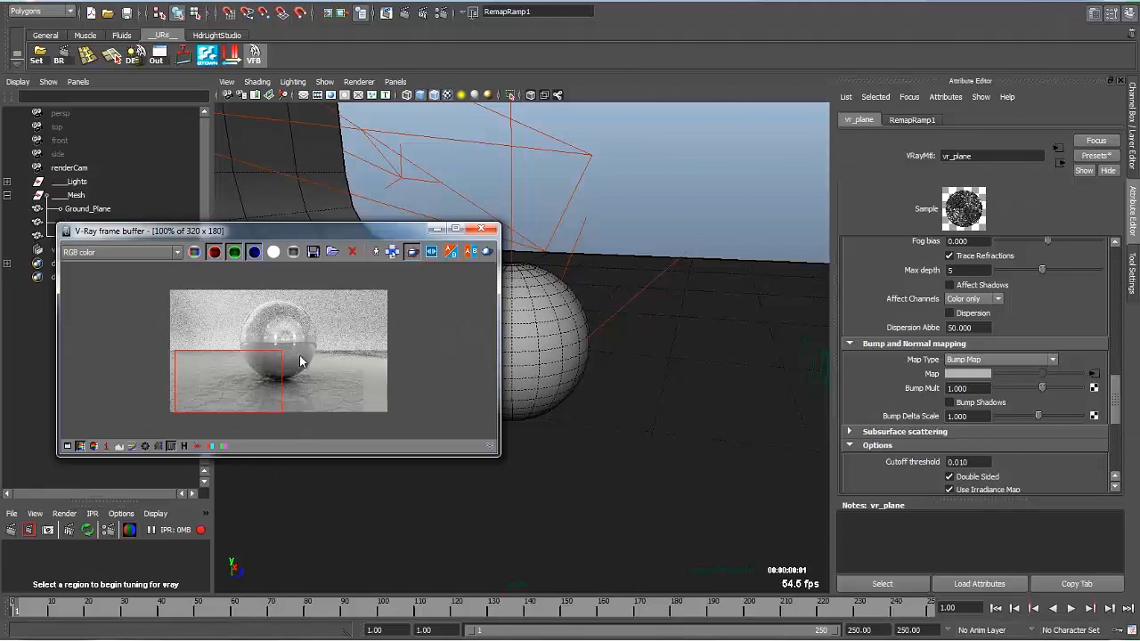
double_click(968, 388)
text(.2)
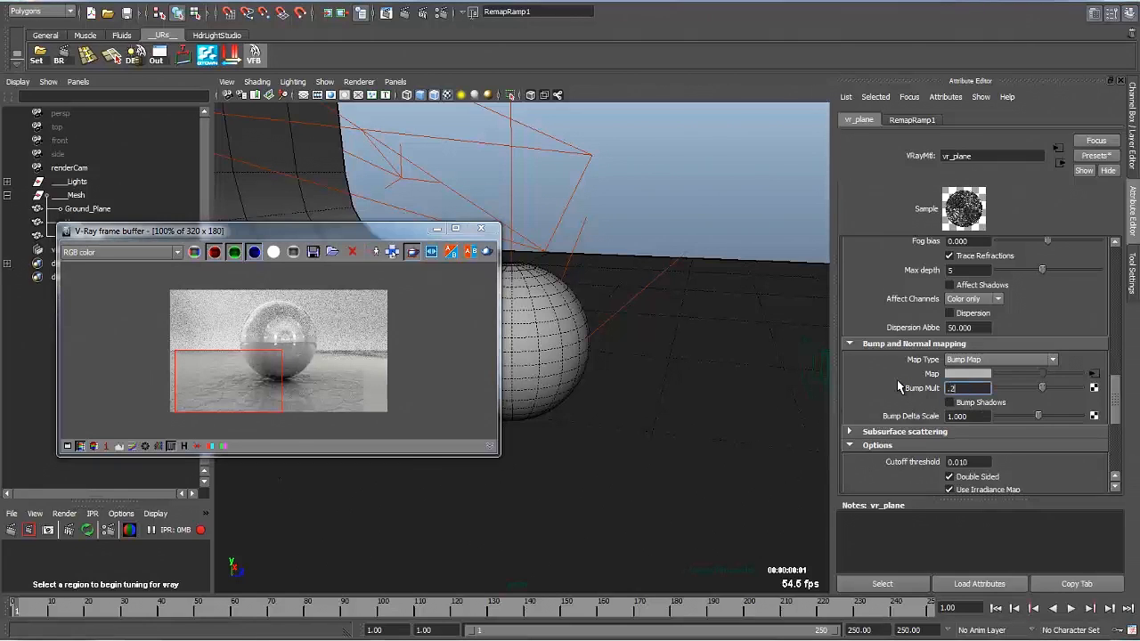
text(5)
key(Return)
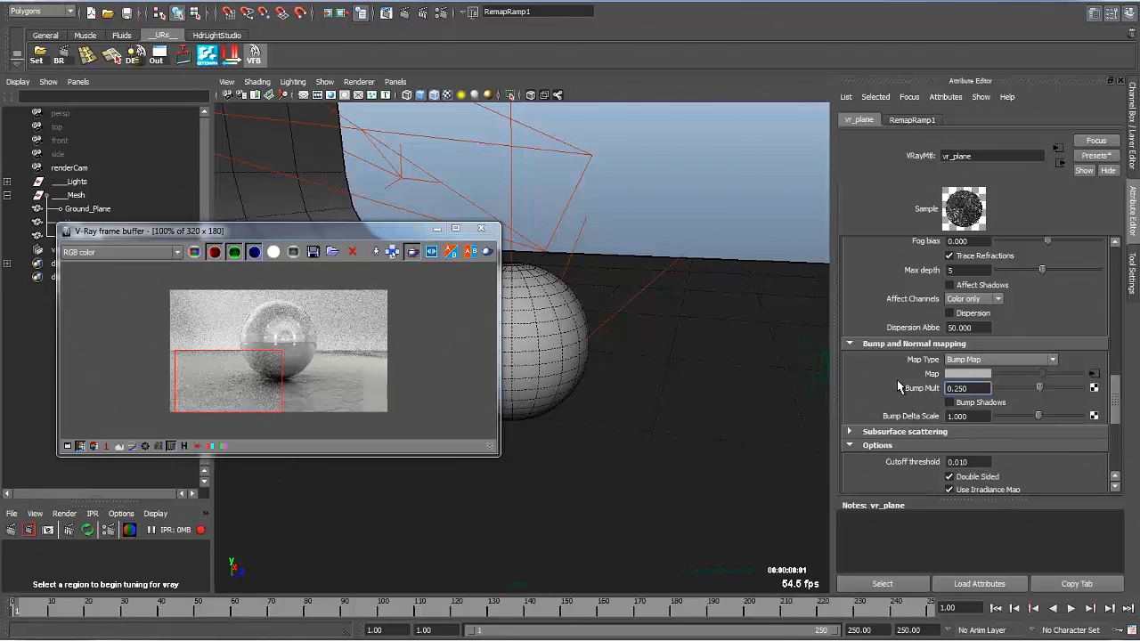
Brighten RemapRamp1's selected colour
scroll(1024, 329, up, 5)
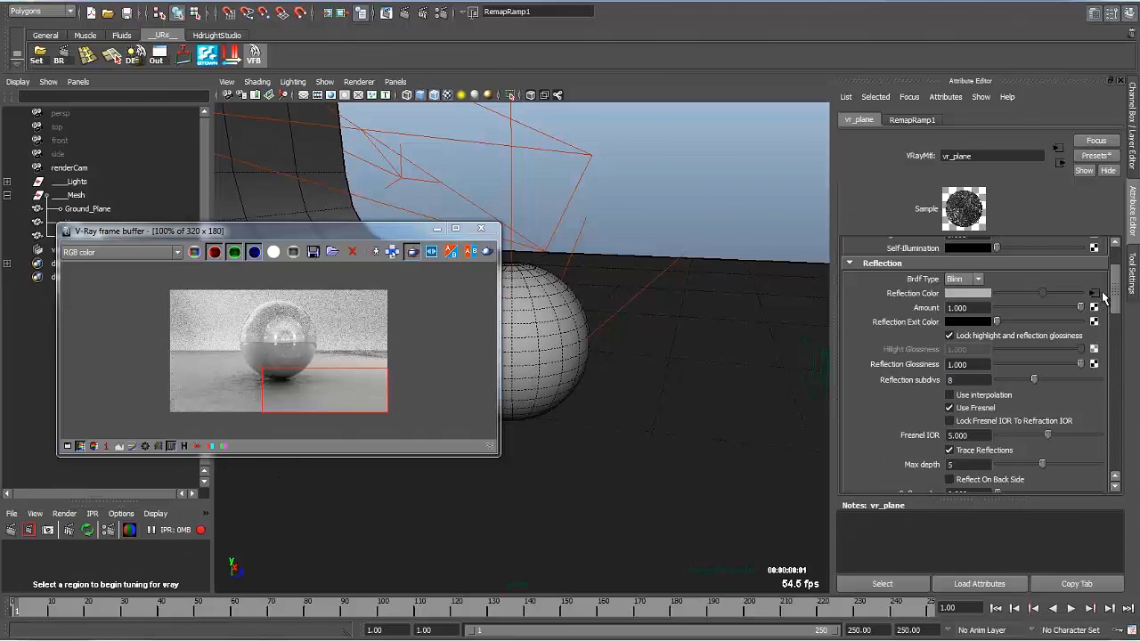
click(1094, 294)
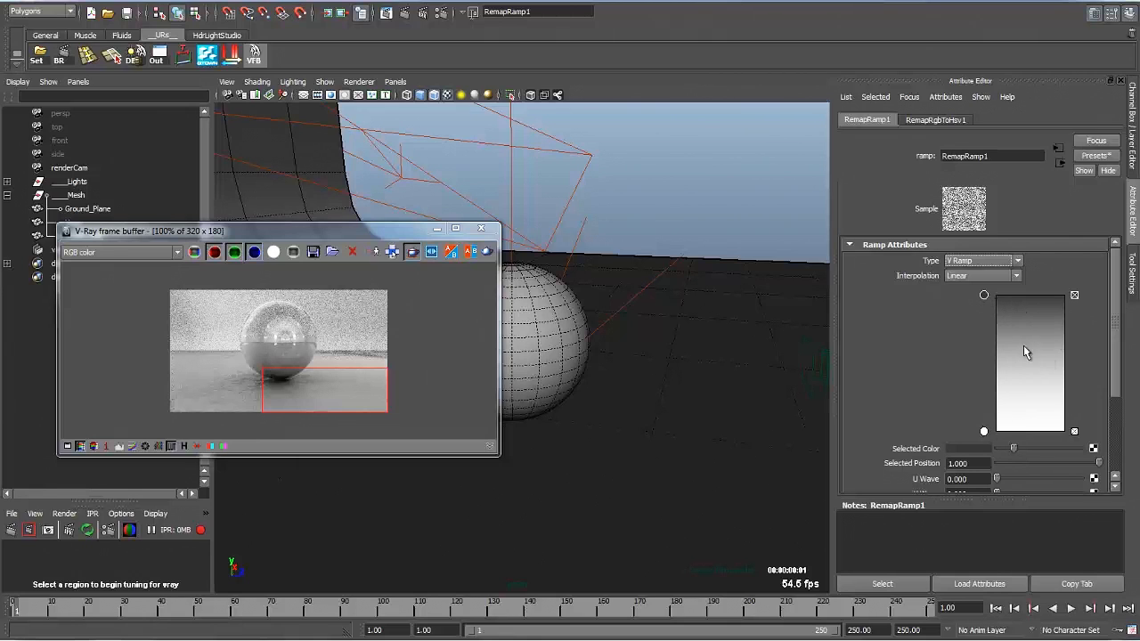
mouse_move(1014, 448)
mouse_down()
mouse_move(1029, 450)
mouse_move(1009, 450)
mouse_up()
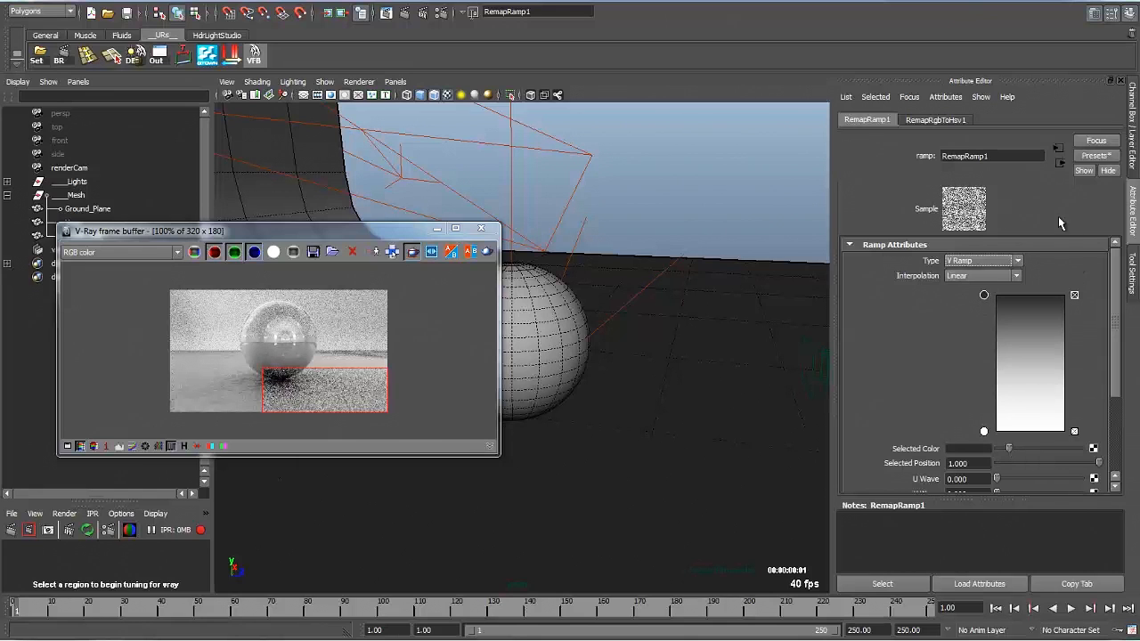
Set vr_plane's Fresnel IOR to 50 and redraw the floor preview region
click(1060, 164)
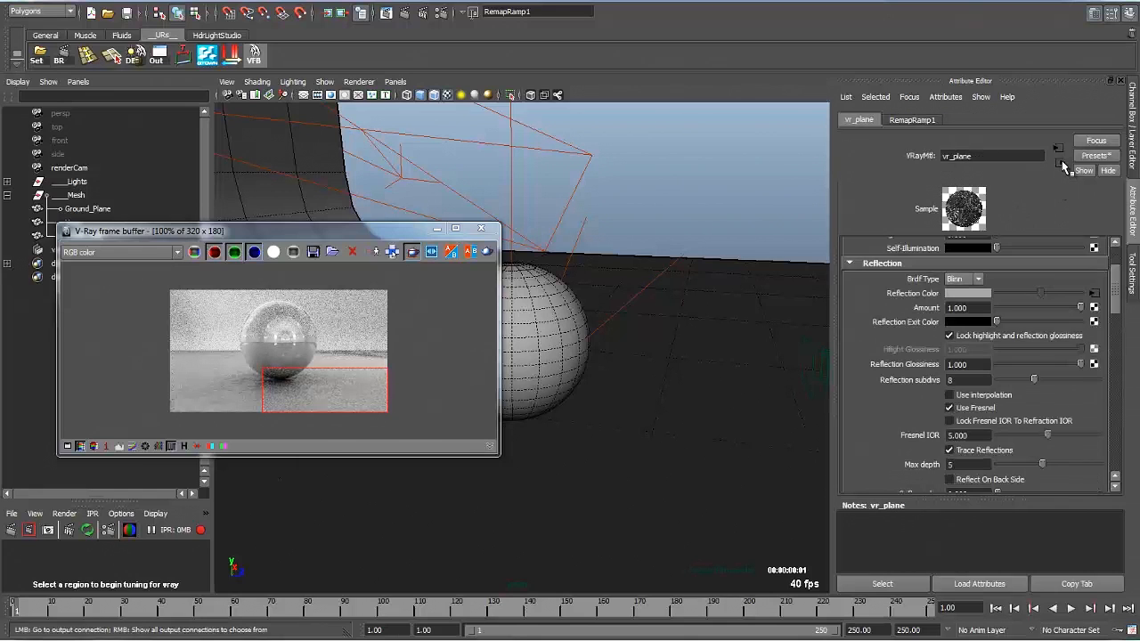
drag(1118, 313, 1118, 331)
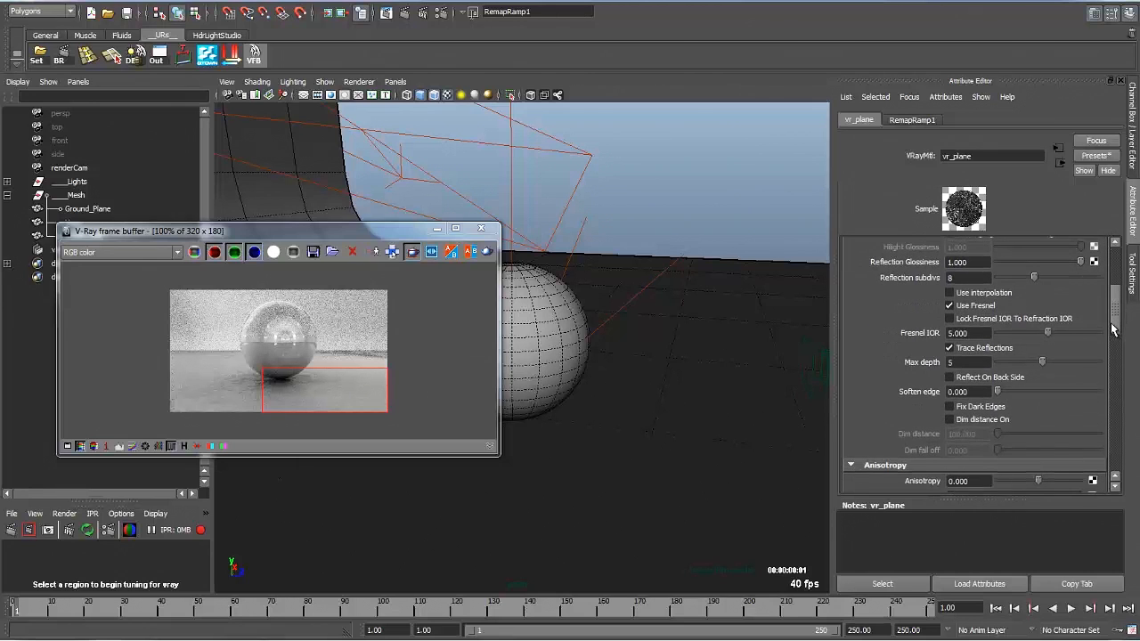
double_click(968, 334)
text(50)
key(Return)
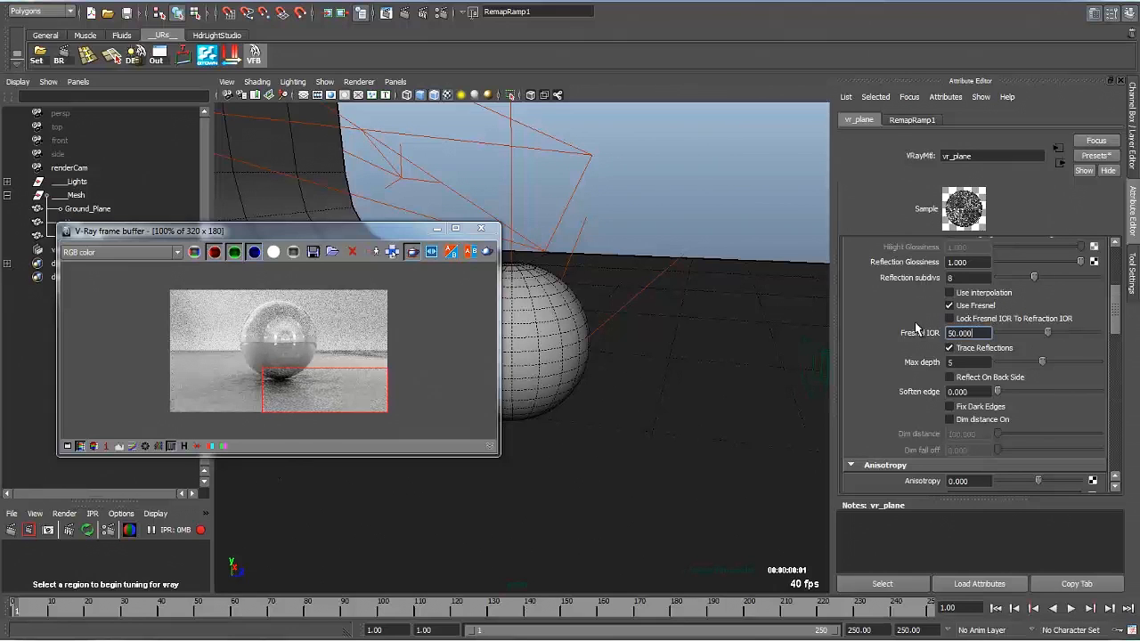
drag(158, 360, 316, 426)
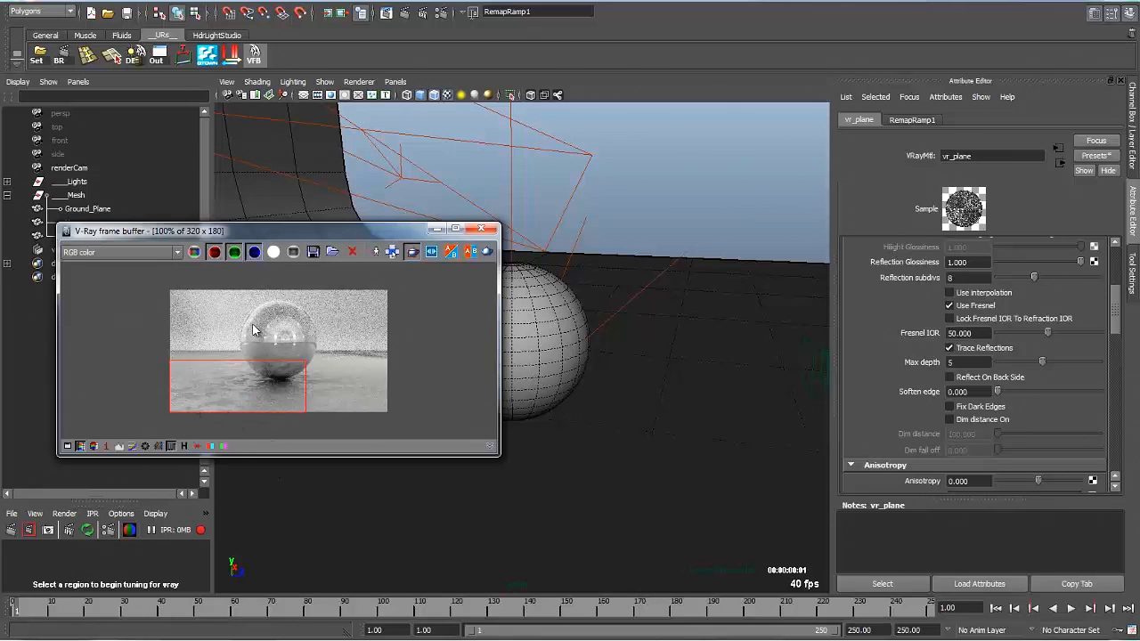
Set VRayMtl5's reflection colour to pale blue (H 208, S 0.298) and render the full image
click(515, 363)
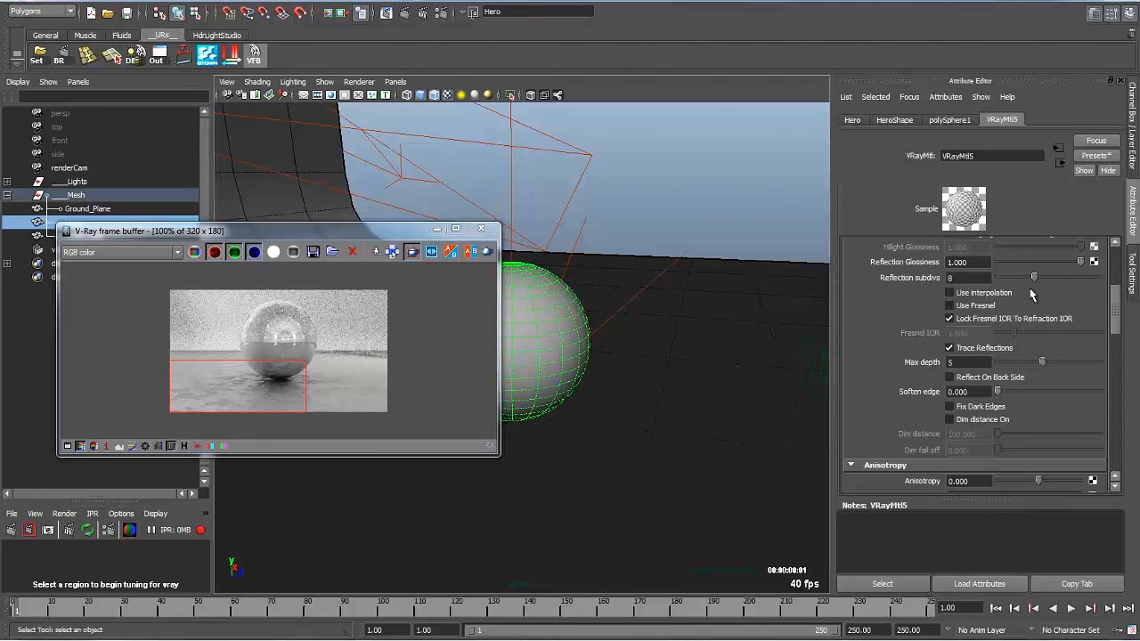
scroll(1064, 248, up, 5)
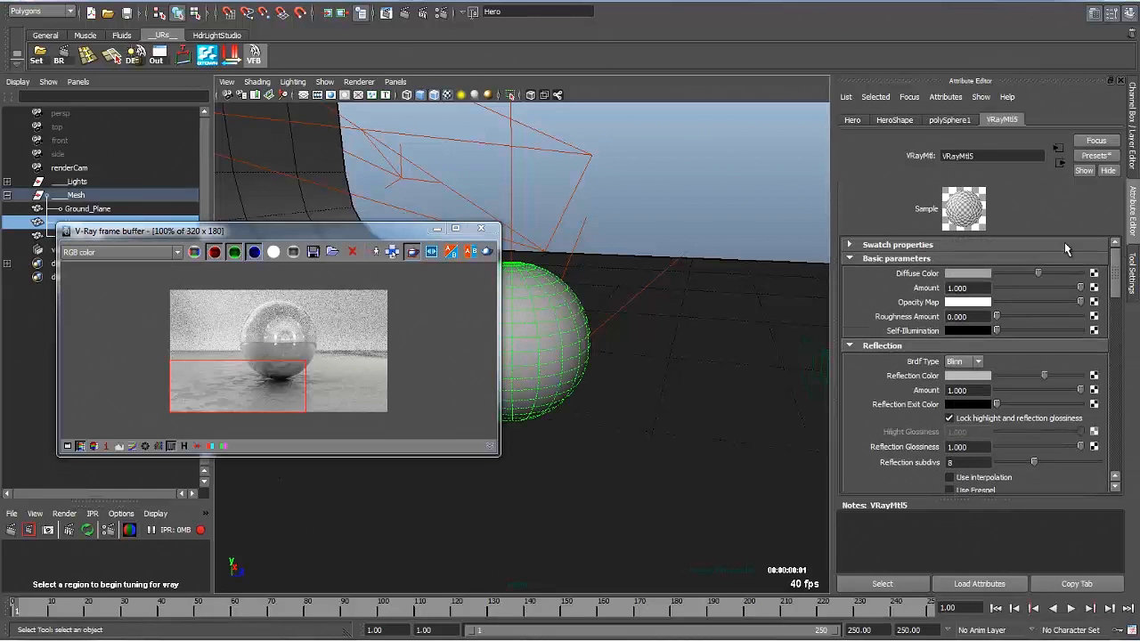
click(989, 259)
click(961, 308)
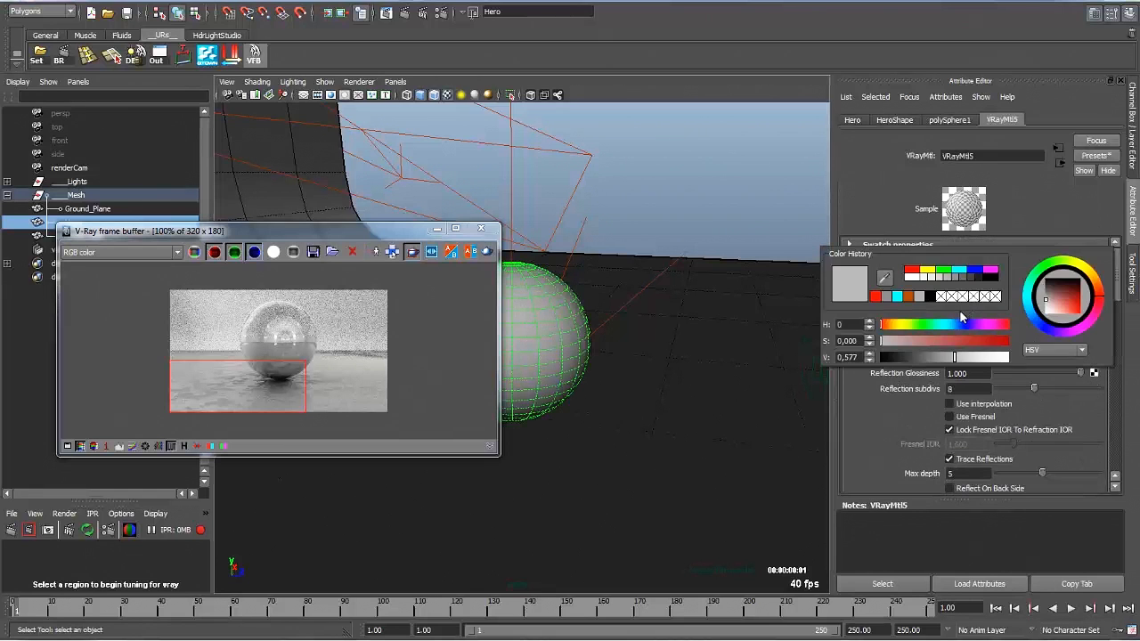
click(900, 297)
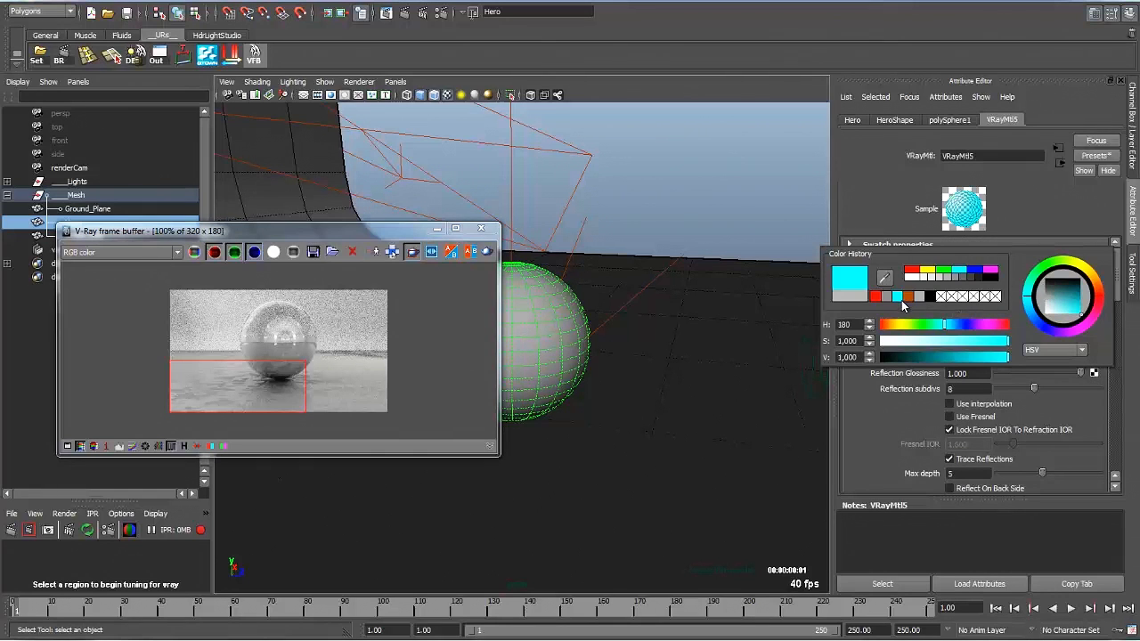
click(953, 326)
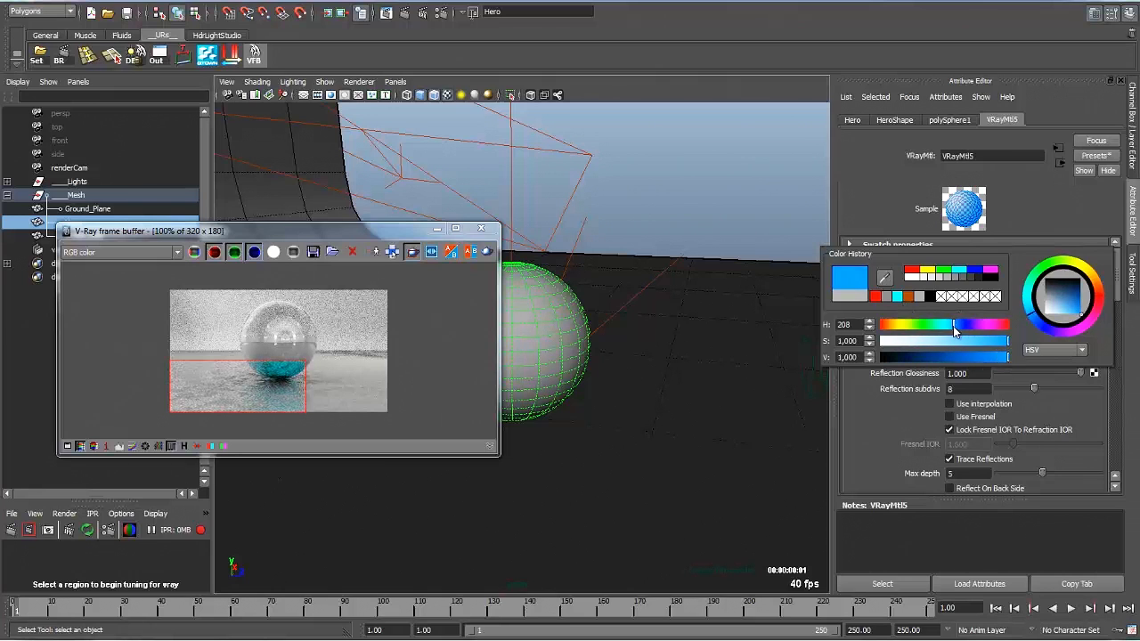
click(919, 341)
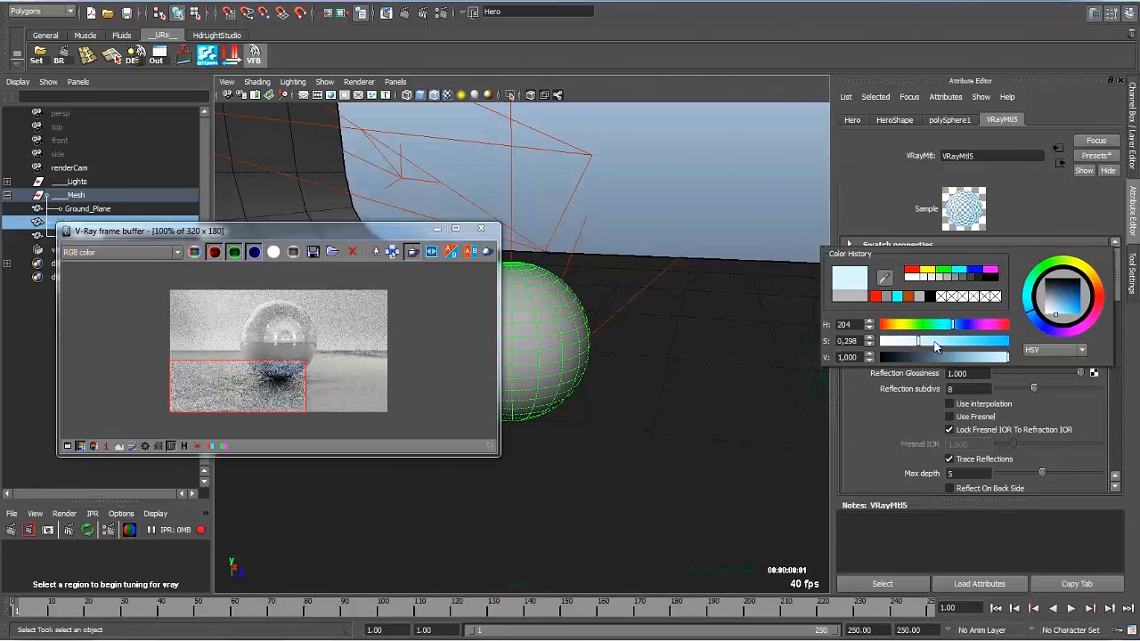
click(412, 259)
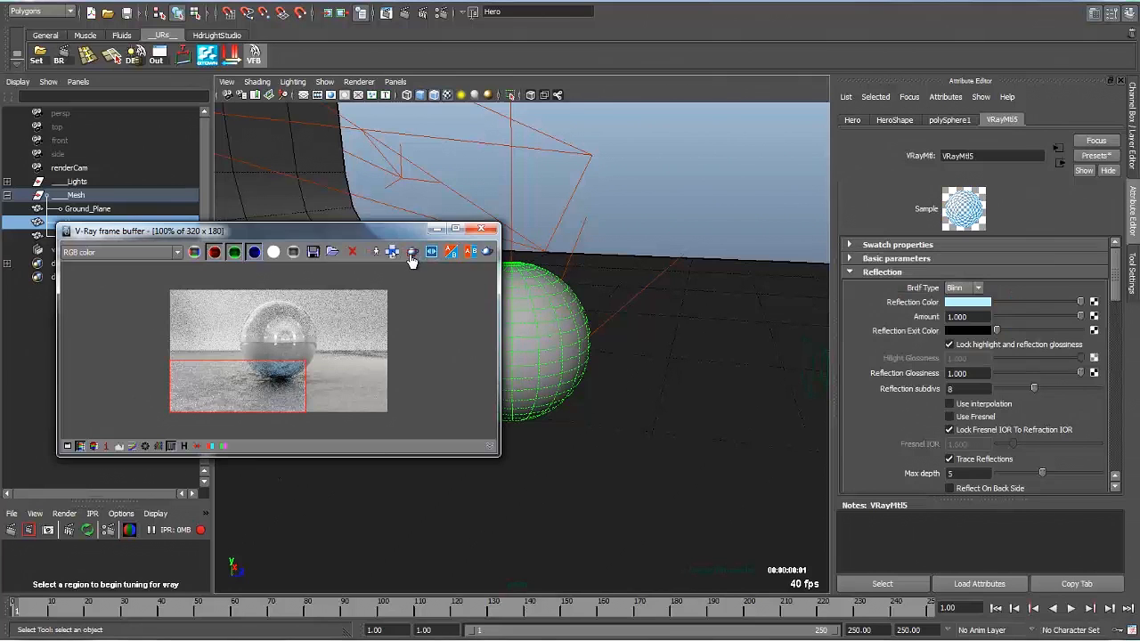
click(412, 253)
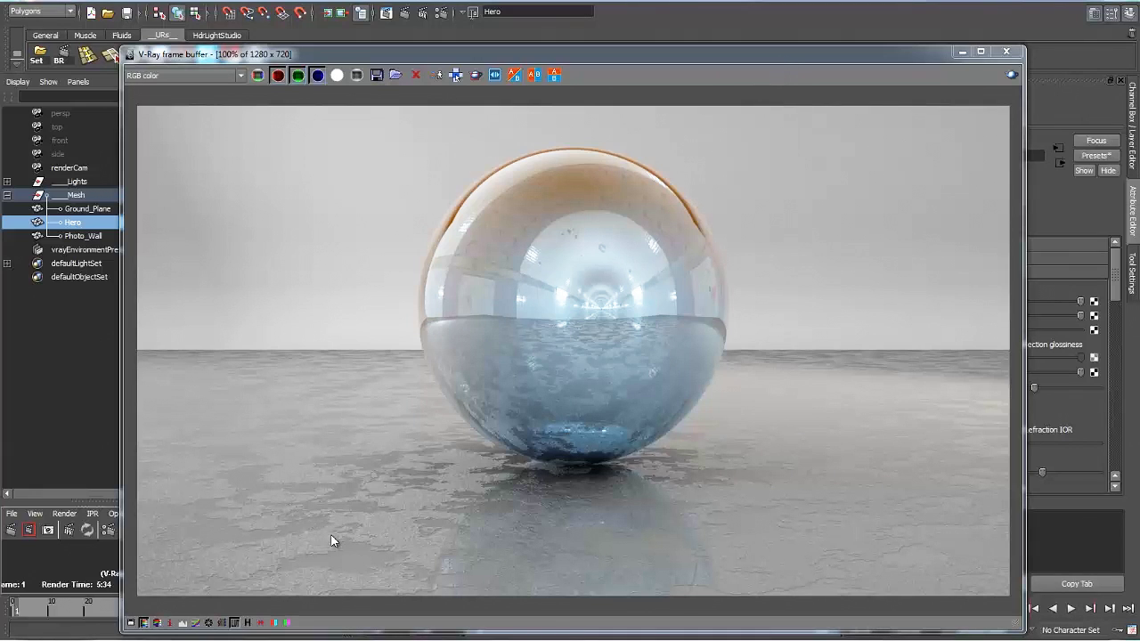
click(959, 53)
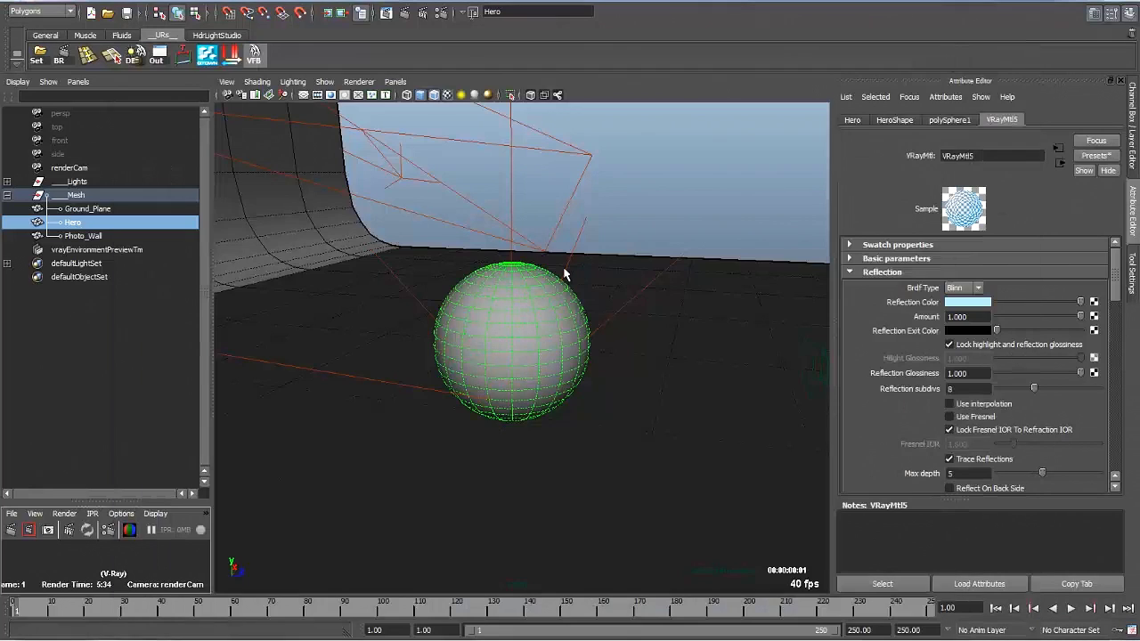
scroll(1113, 312, down, 5)
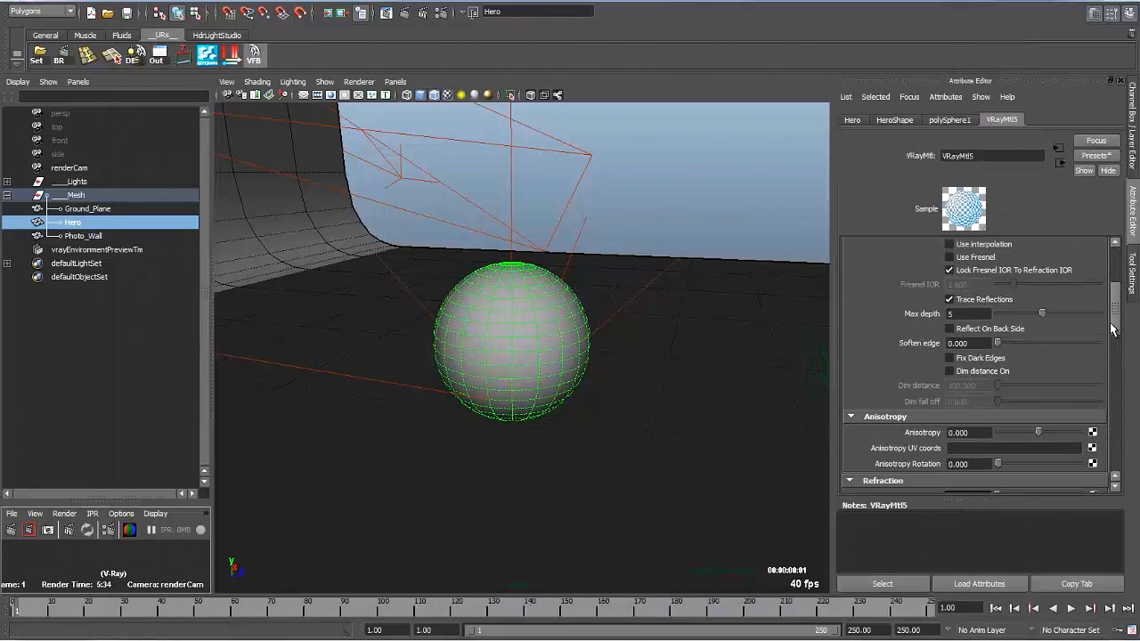
scroll(1113, 329, up, 3)
scroll(1116, 323, up, 6)
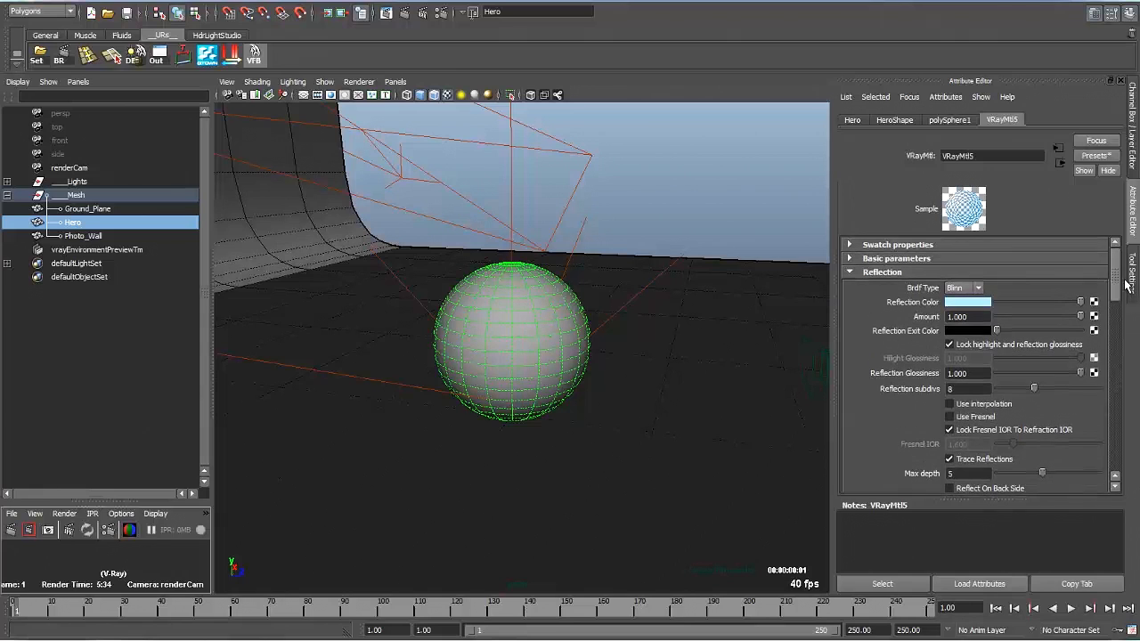
click(909, 272)
click(902, 286)
click(902, 286)
click(901, 300)
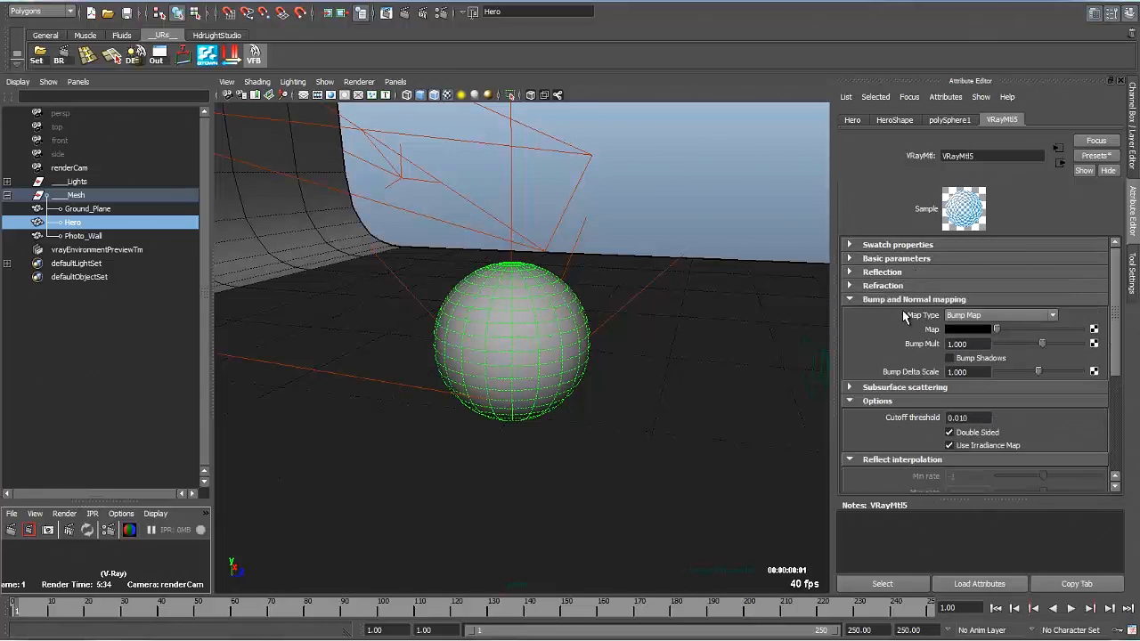
click(901, 300)
click(900, 327)
click(899, 328)
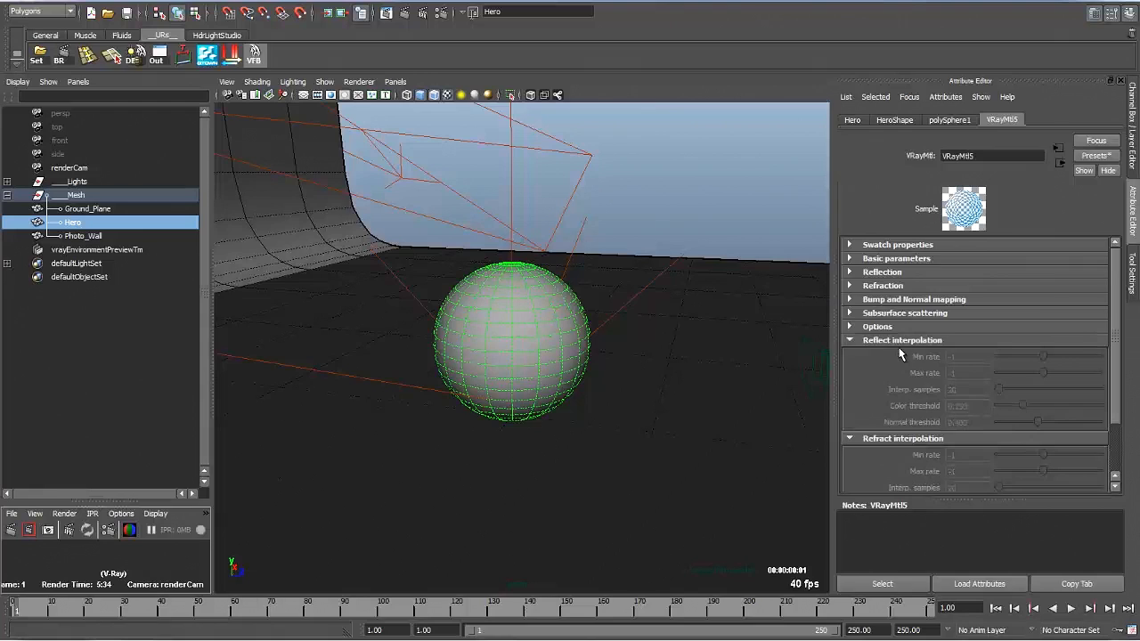